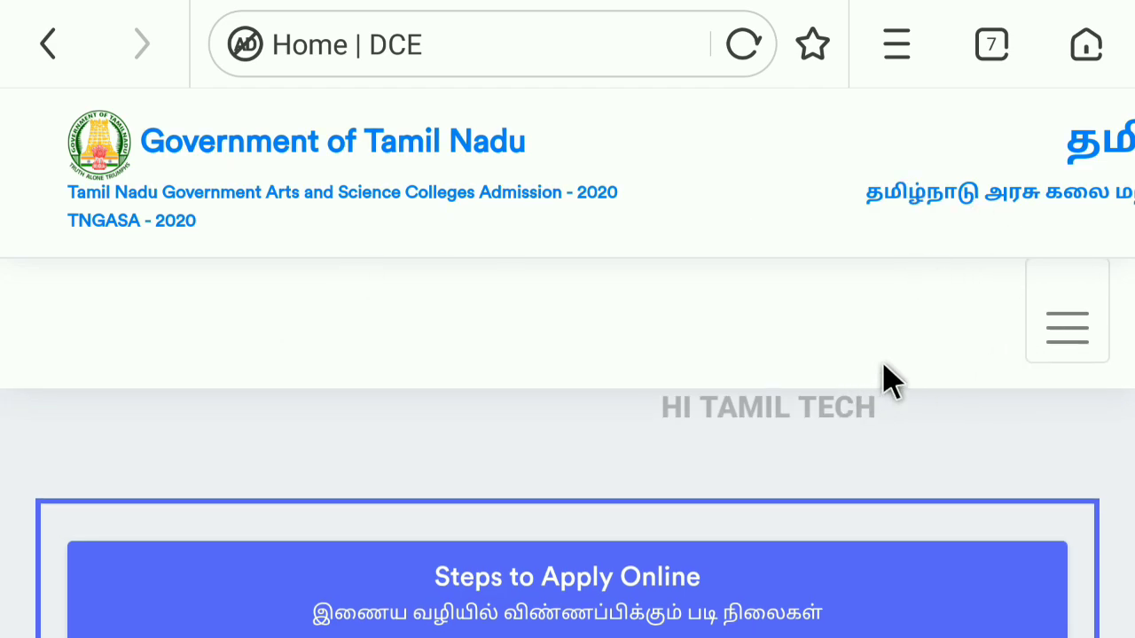
Download the Instructions in Tamil PDF from the site's quick links menu.
{"action": "left_click", "coordinate": [1068, 342]}
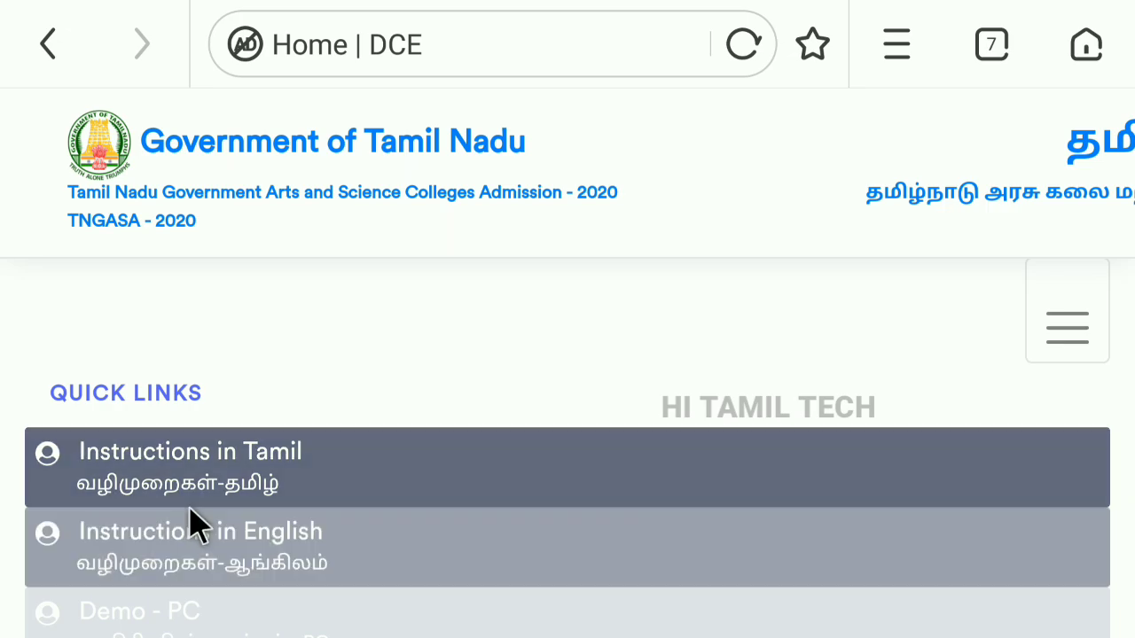
{"action": "left_click", "coordinate": [221, 472]}
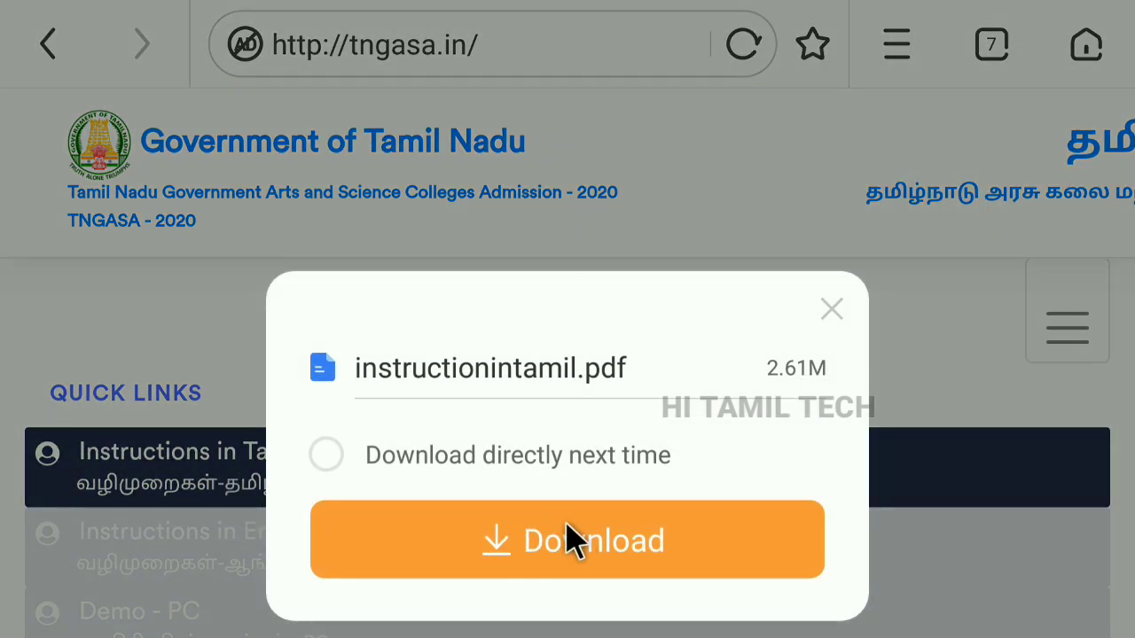
{"action": "left_click", "coordinate": [568, 539]}
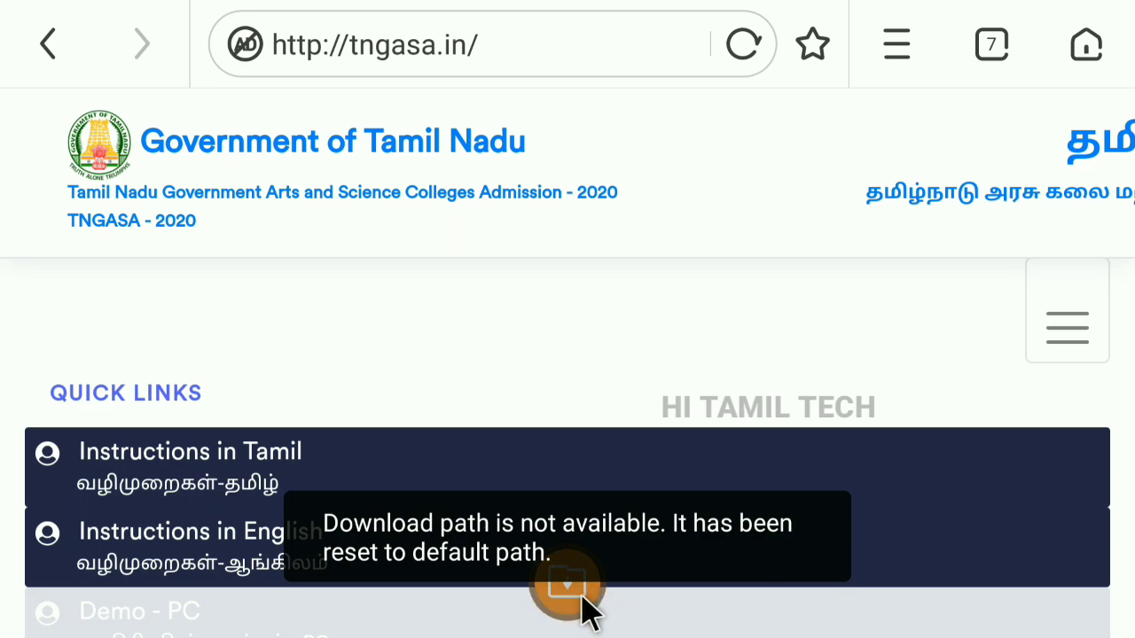
Open instructionintamil.pdf from the downloads list in Drive PDF Viewer.
{"action": "left_click", "coordinate": [601, 594]}
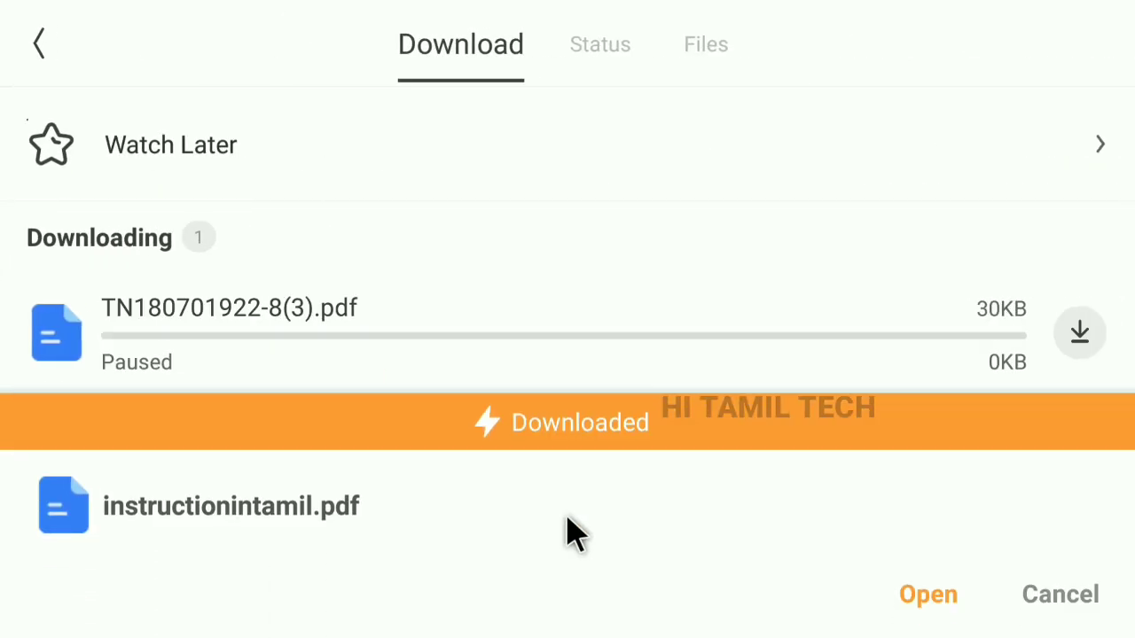
{"action": "left_click", "coordinate": [924, 600]}
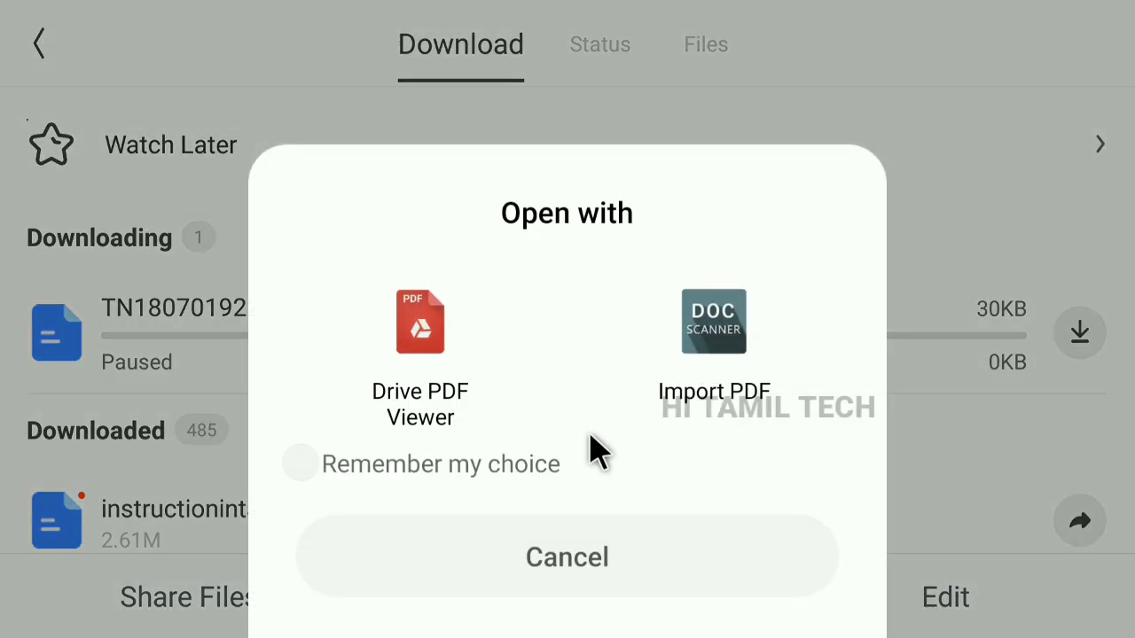
{"action": "left_click", "coordinate": [449, 385]}
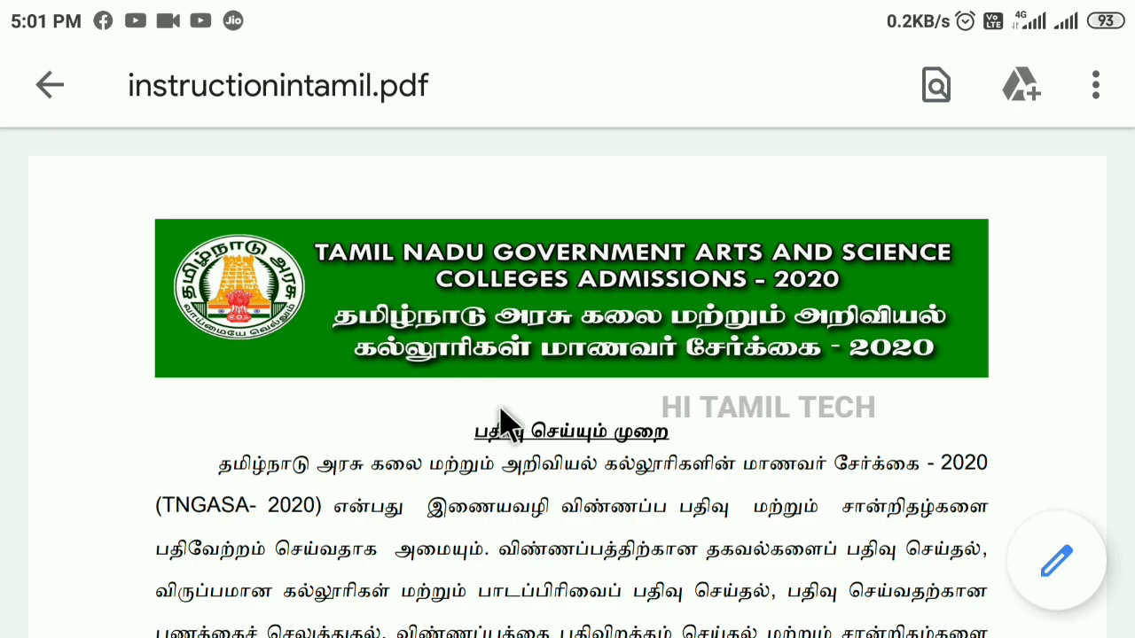
{"action": "scroll", "coordinate": [645, 430], "scroll_direction": "down", "scroll_amount": 5}
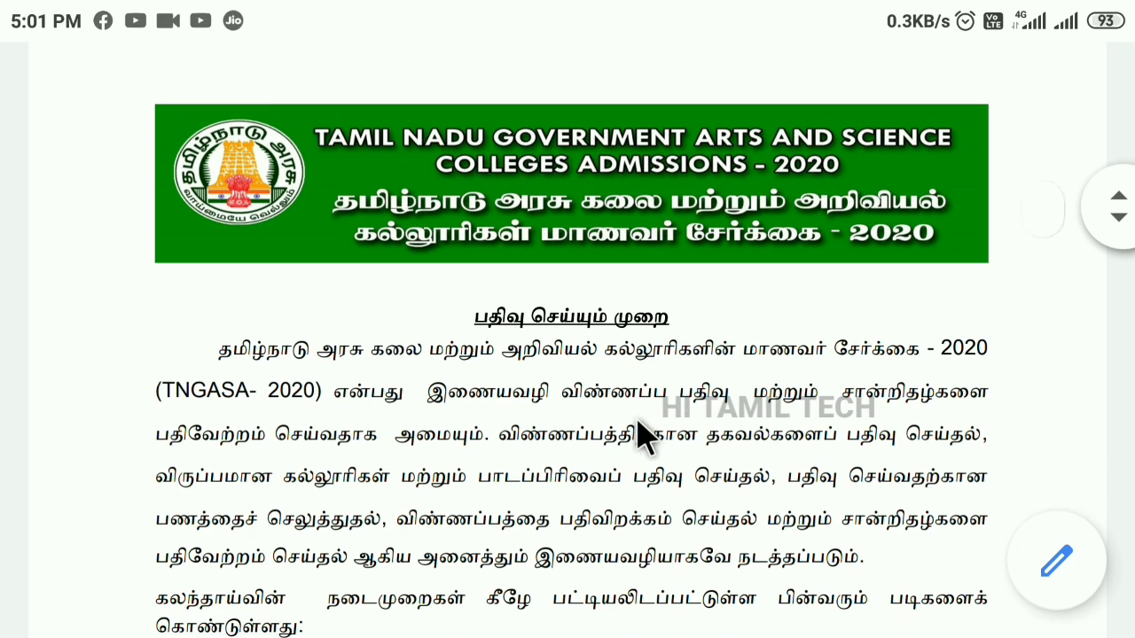
{"action": "scroll", "coordinate": [602, 441], "scroll_direction": "down", "scroll_amount": 10}
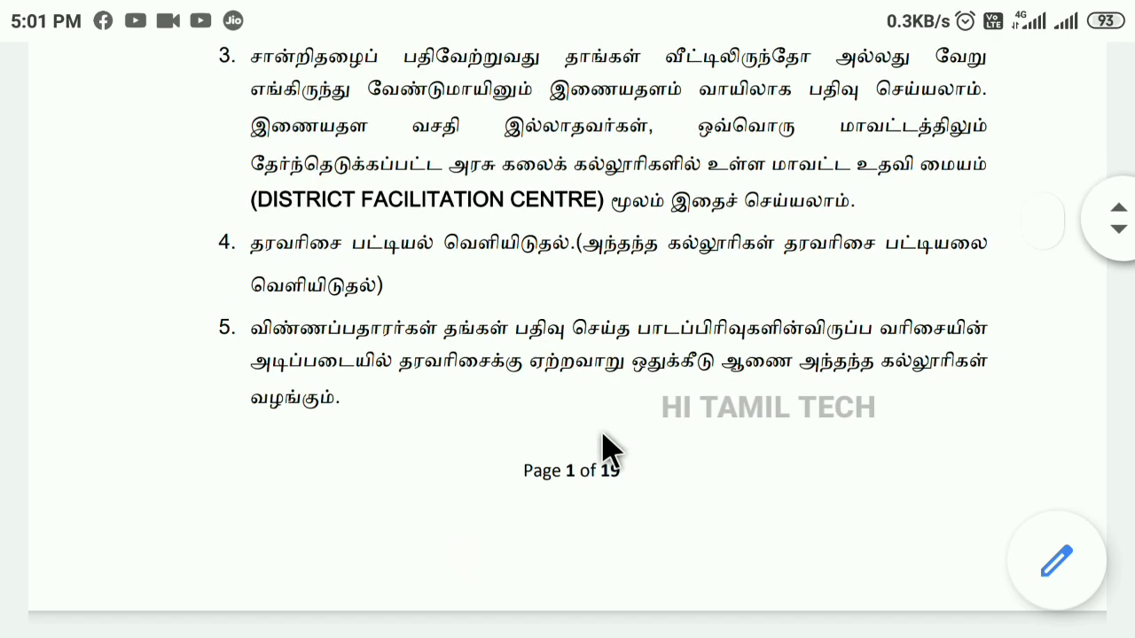
{"action": "scroll", "coordinate": [603, 448], "scroll_direction": "down", "scroll_amount": 7}
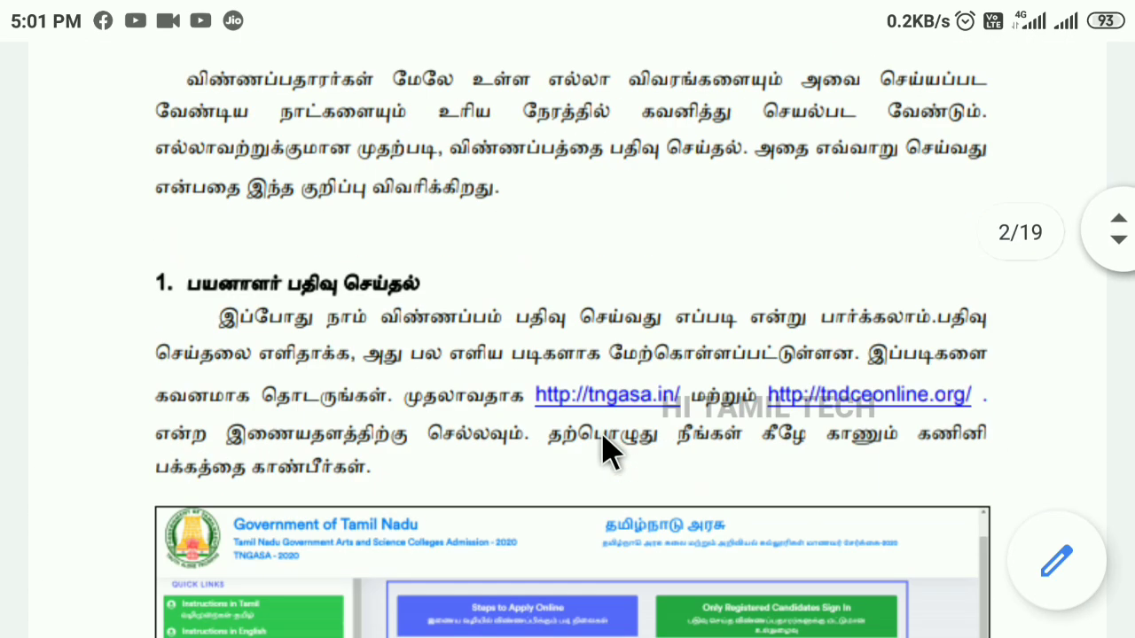
{"action": "scroll", "coordinate": [603, 452], "scroll_direction": "down", "scroll_amount": 7}
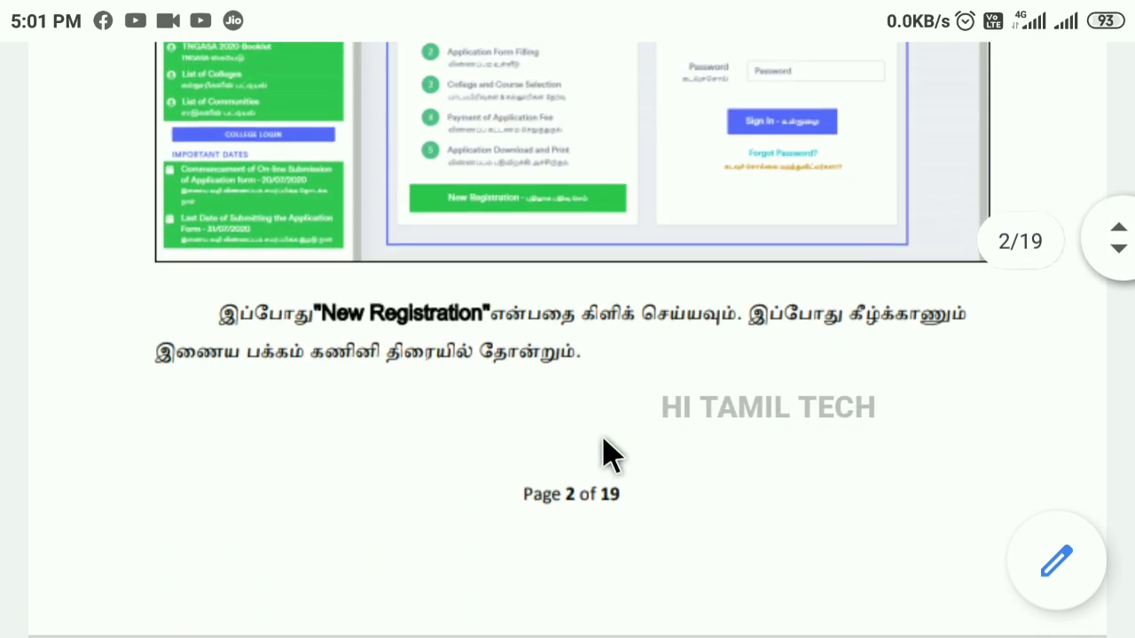
{"action": "scroll", "coordinate": [606, 454], "scroll_direction": "down", "scroll_amount": 10}
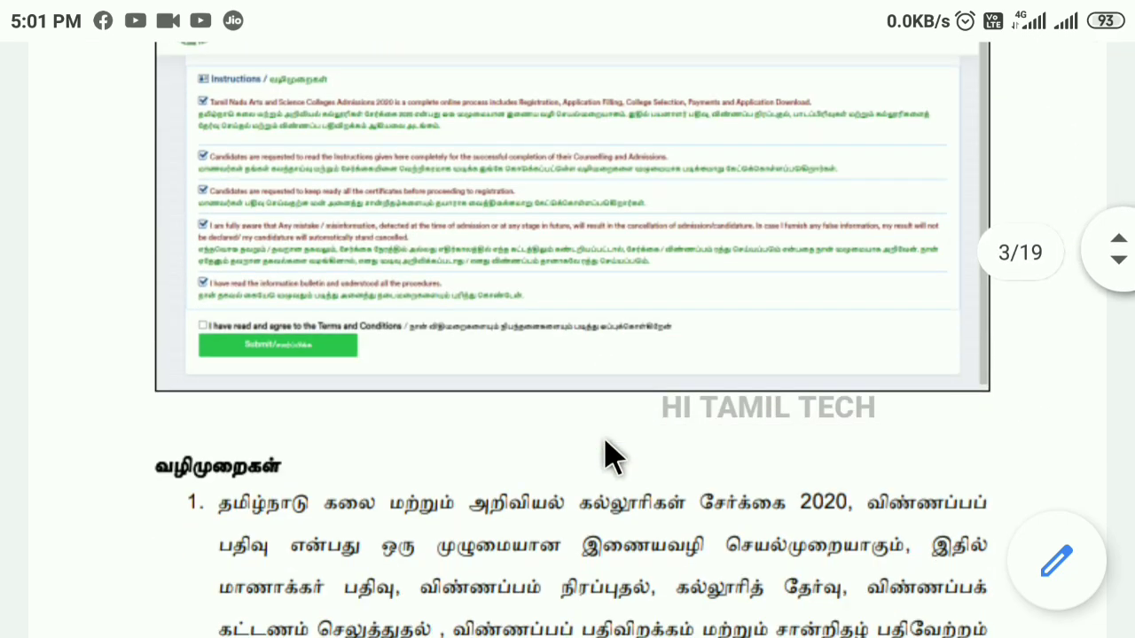
{"action": "scroll", "coordinate": [606, 454], "scroll_direction": "down", "scroll_amount": 12}
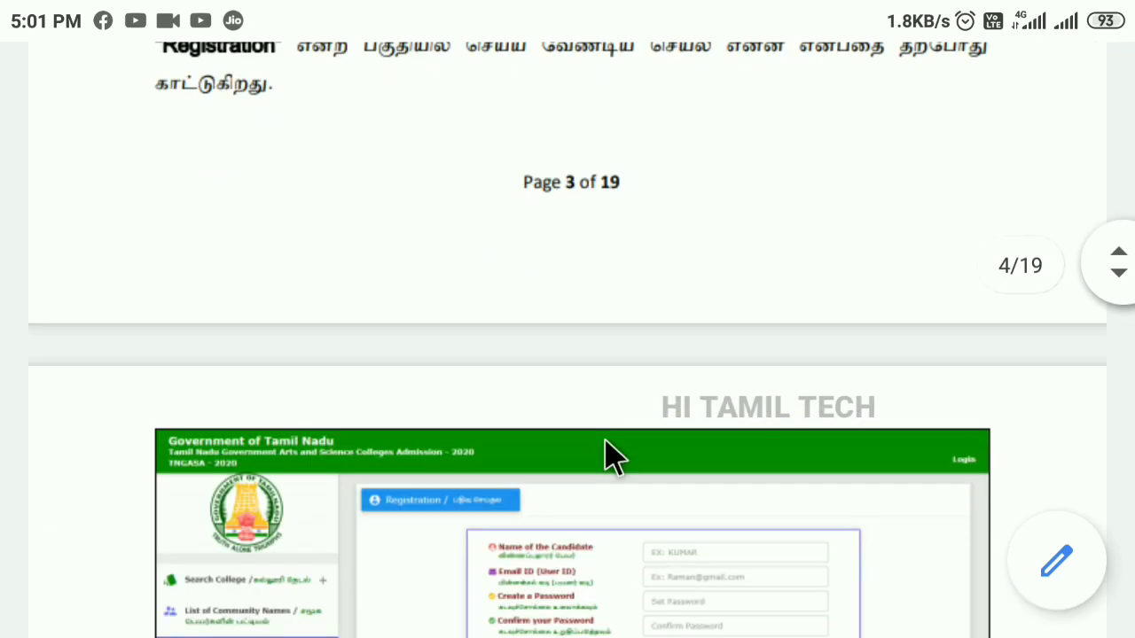
{"action": "scroll", "coordinate": [606, 454], "scroll_direction": "down", "scroll_amount": 11}
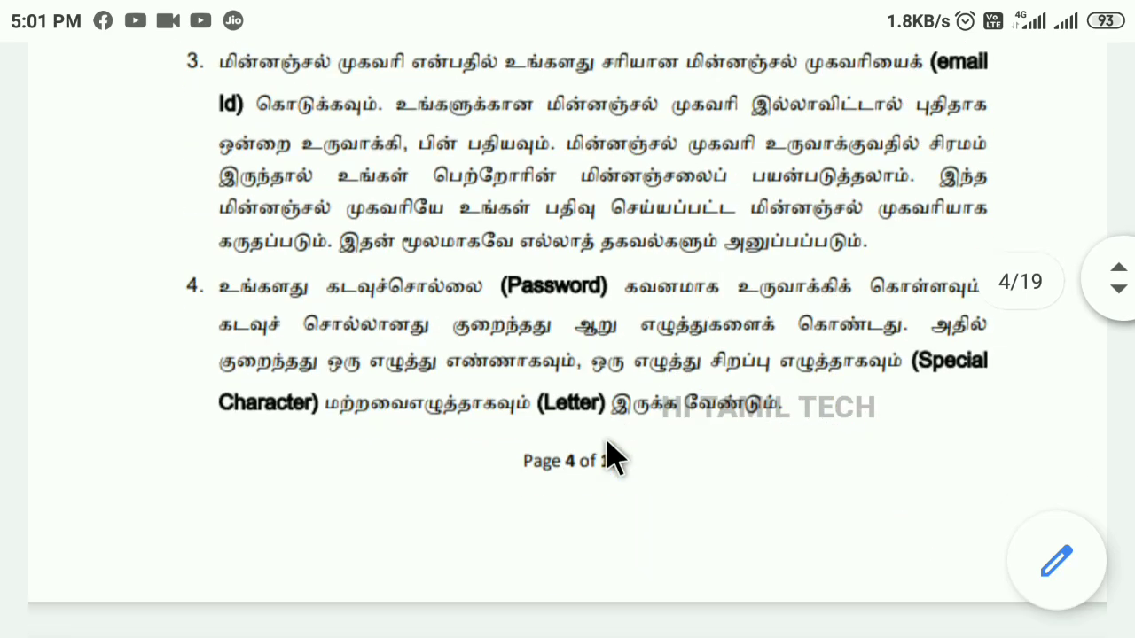
{"action": "scroll", "coordinate": [608, 443], "scroll_direction": "down", "scroll_amount": 8}
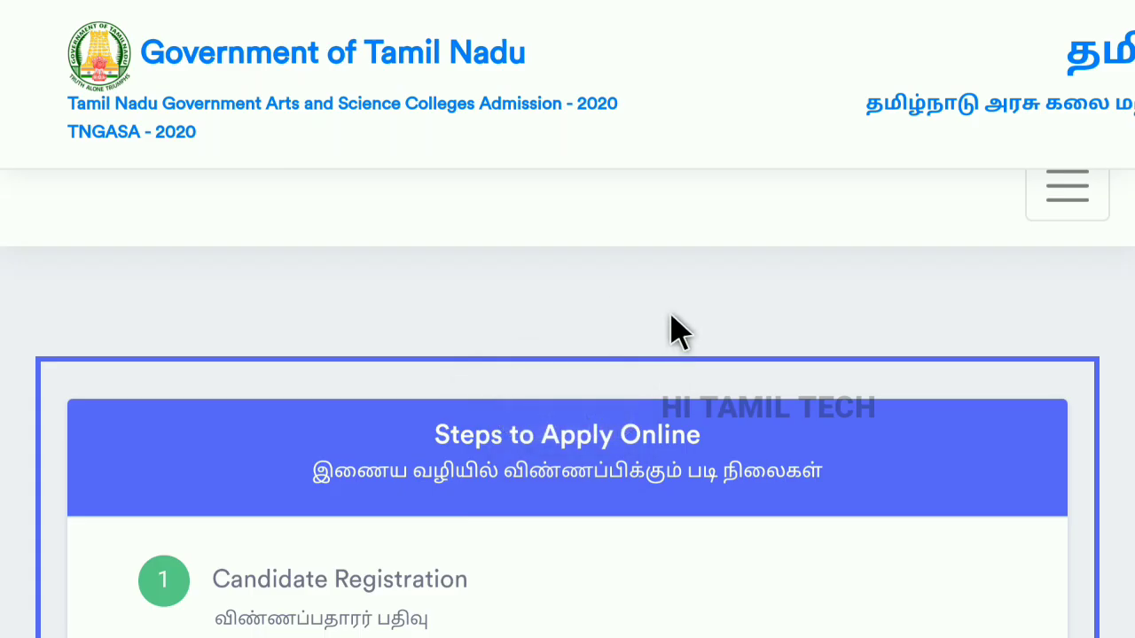
Scroll past Steps to Apply Online and start a New Registration.
{"action": "scroll", "coordinate": [678, 332], "scroll_direction": "down", "scroll_amount": 3}
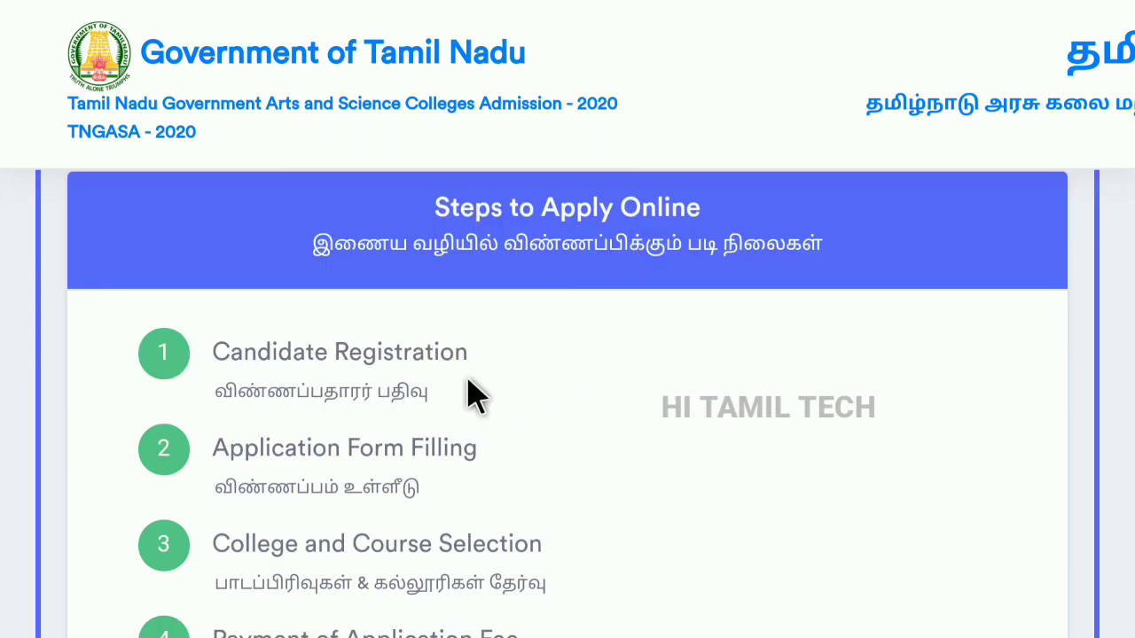
{"action": "scroll", "coordinate": [562, 387], "scroll_direction": "down", "scroll_amount": 8}
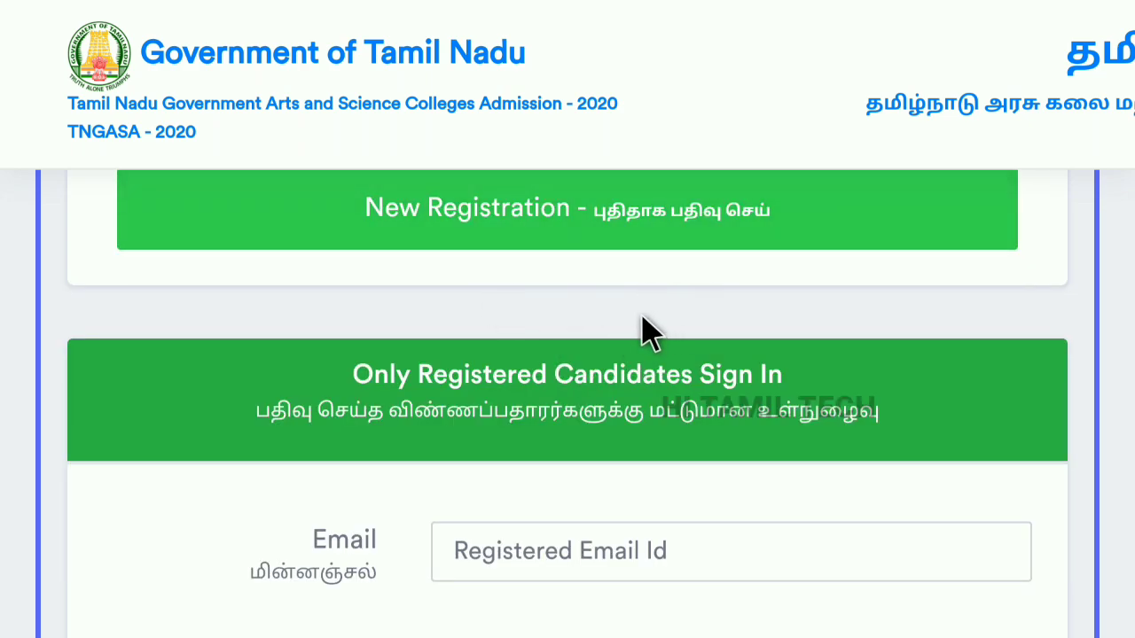
{"action": "scroll", "coordinate": [652, 417], "scroll_direction": "down", "scroll_amount": 3}
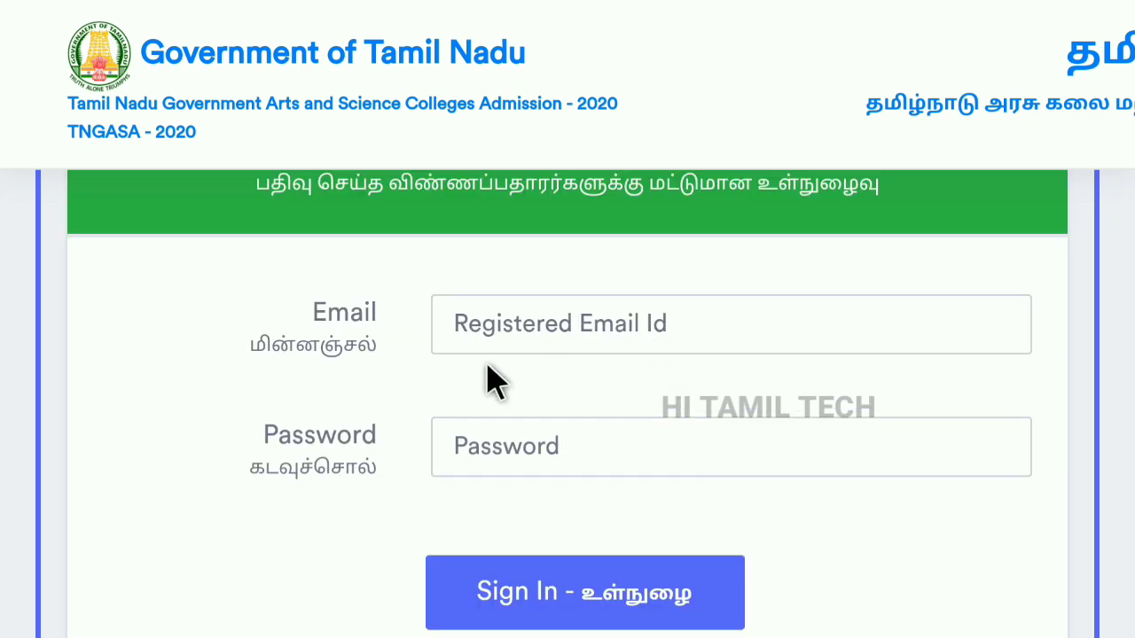
{"action": "scroll", "coordinate": [620, 431], "scroll_direction": "down", "scroll_amount": 3}
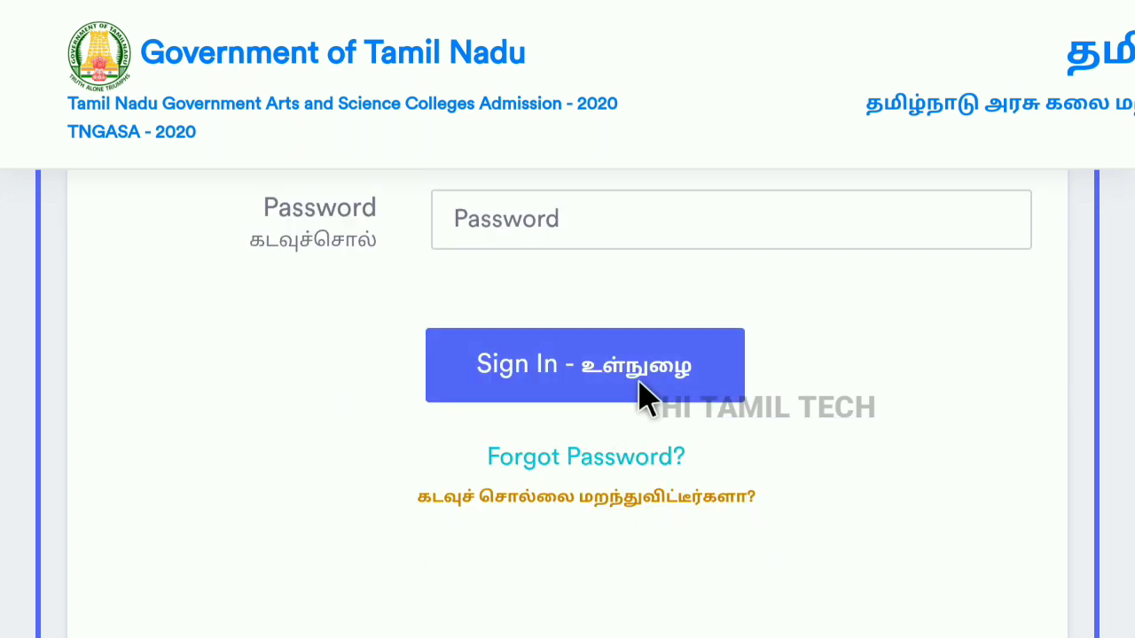
{"action": "scroll", "coordinate": [640, 394], "scroll_direction": "up", "scroll_amount": 3}
{"action": "scroll", "coordinate": [640, 396], "scroll_direction": "up", "scroll_amount": 3}
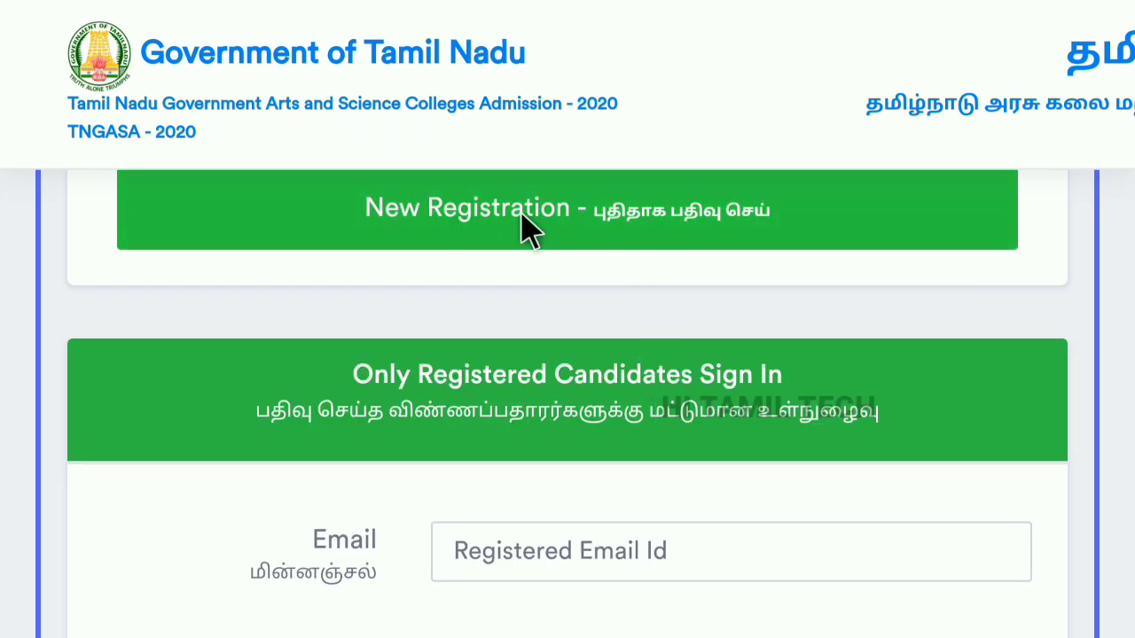
{"action": "left_click", "coordinate": [523, 229]}
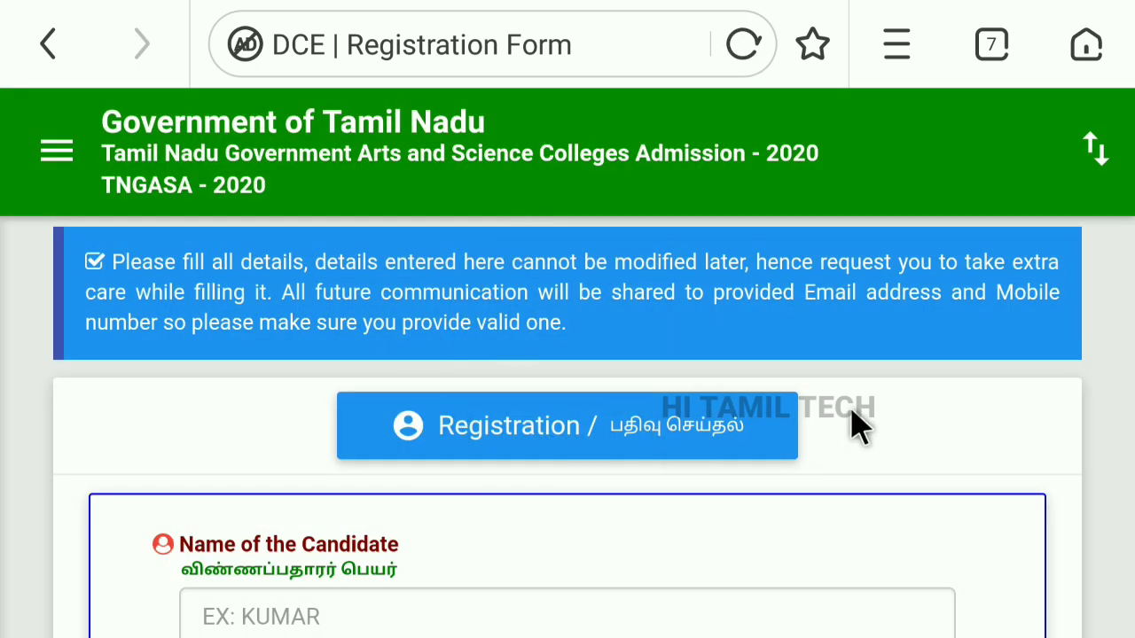
Complete the registration details, generate an OTP for the mobile number and enter it.
{"action": "scroll", "coordinate": [852, 424], "scroll_direction": "down", "scroll_amount": 2}
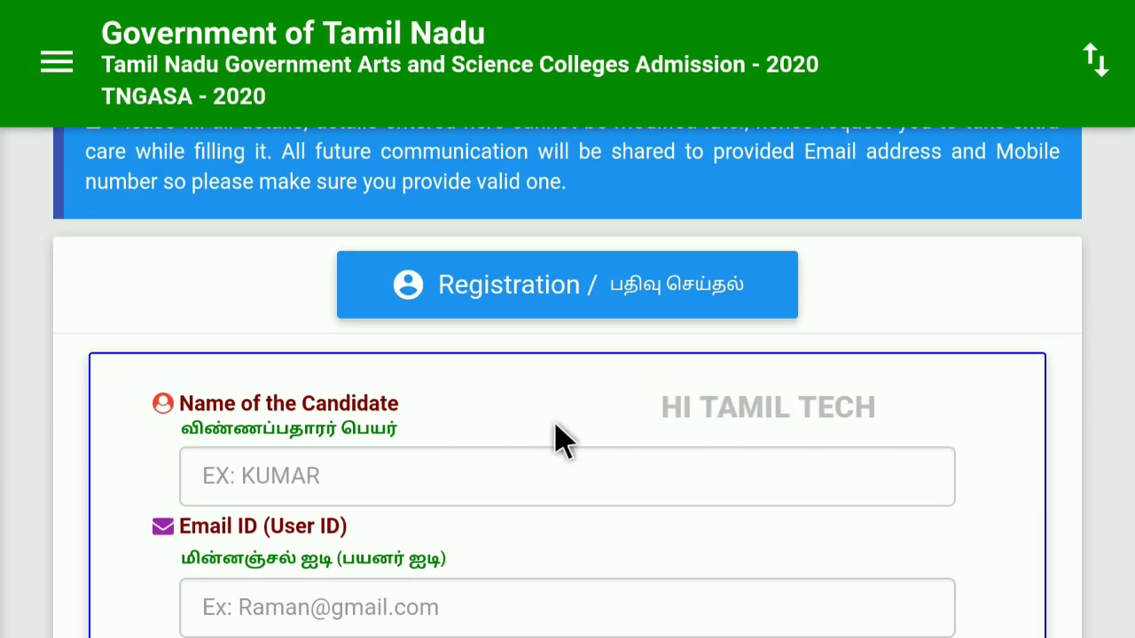
{"action": "scroll", "coordinate": [644, 406], "scroll_direction": "down", "scroll_amount": 2}
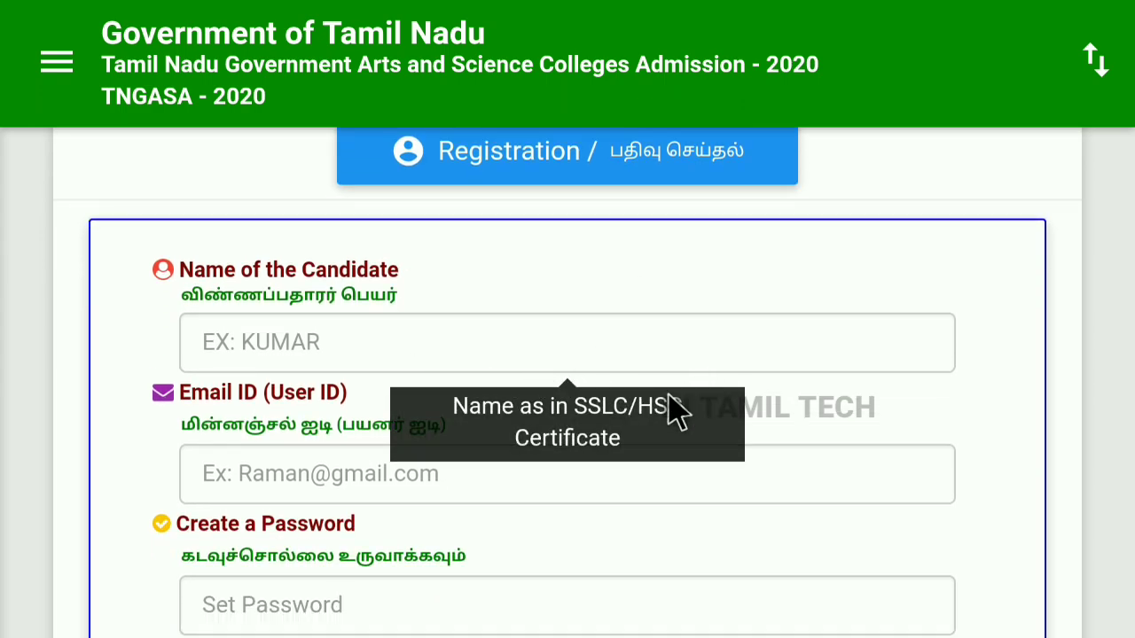
{"action": "scroll", "coordinate": [700, 417], "scroll_direction": "down", "scroll_amount": 2}
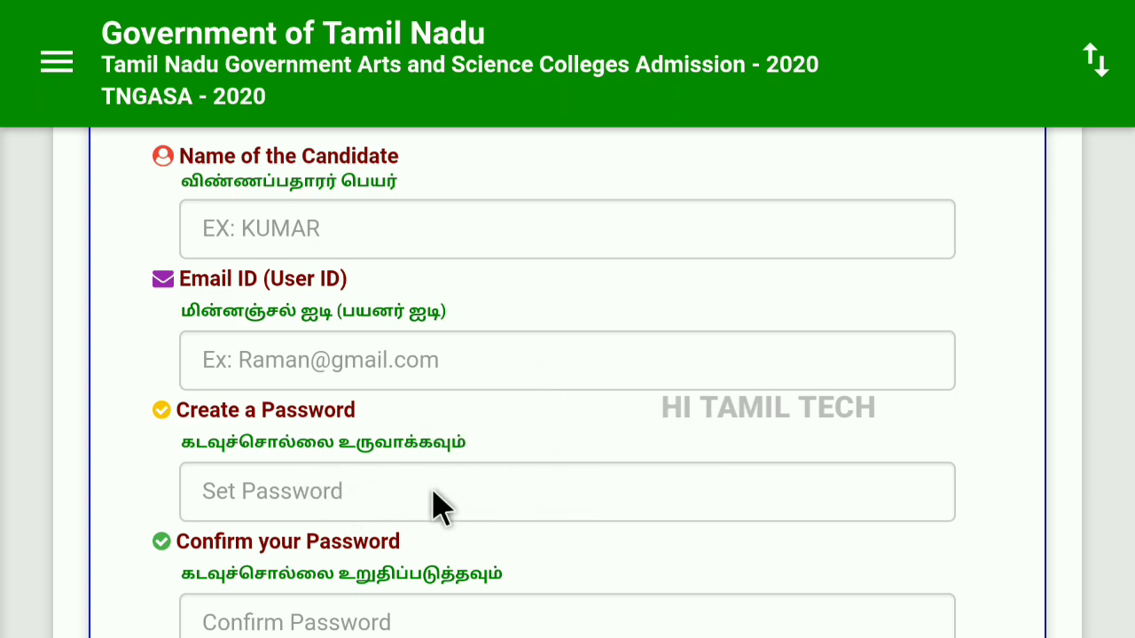
{"action": "scroll", "coordinate": [620, 439], "scroll_direction": "down", "scroll_amount": 2}
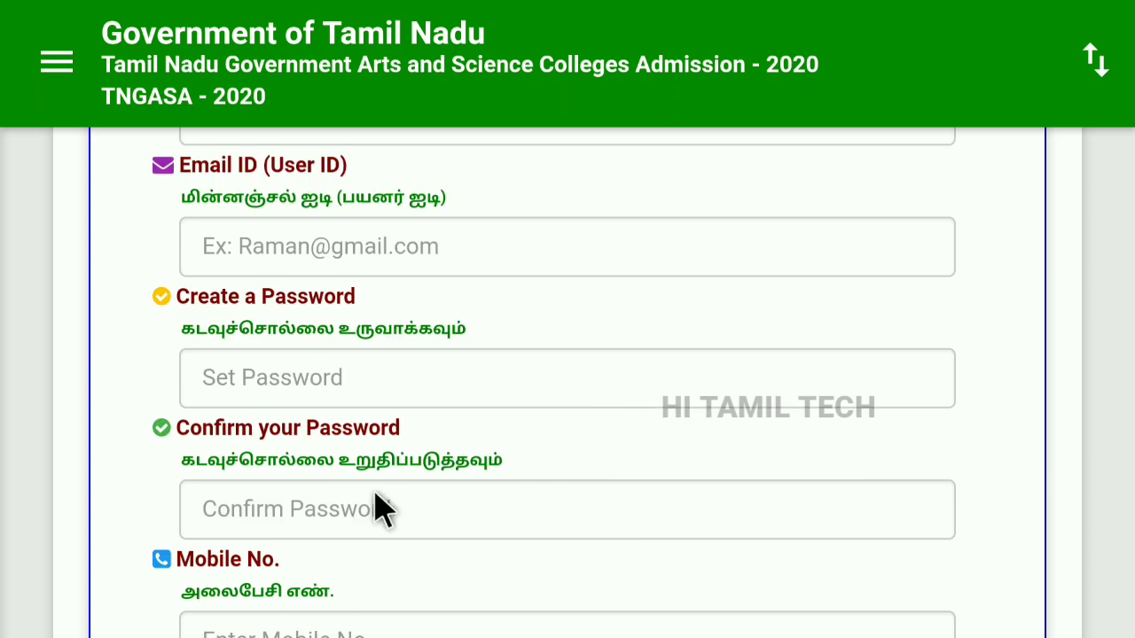
{"action": "scroll", "coordinate": [615, 527], "scroll_direction": "down", "scroll_amount": 4}
{"action": "left_click", "coordinate": [621, 511]}
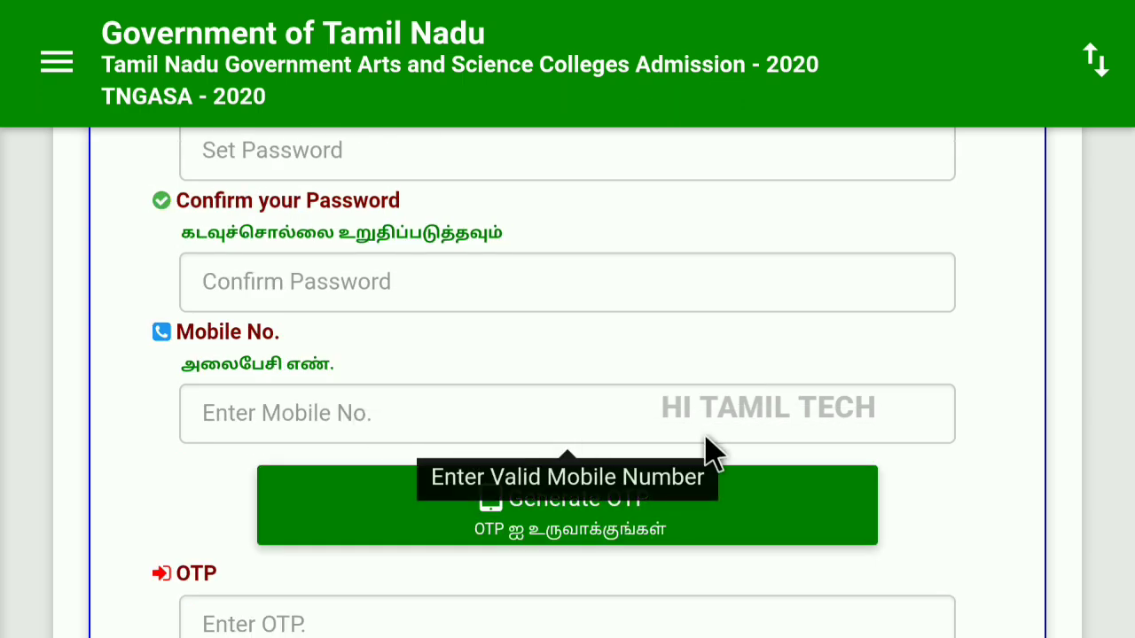
{"action": "left_click", "coordinate": [638, 532]}
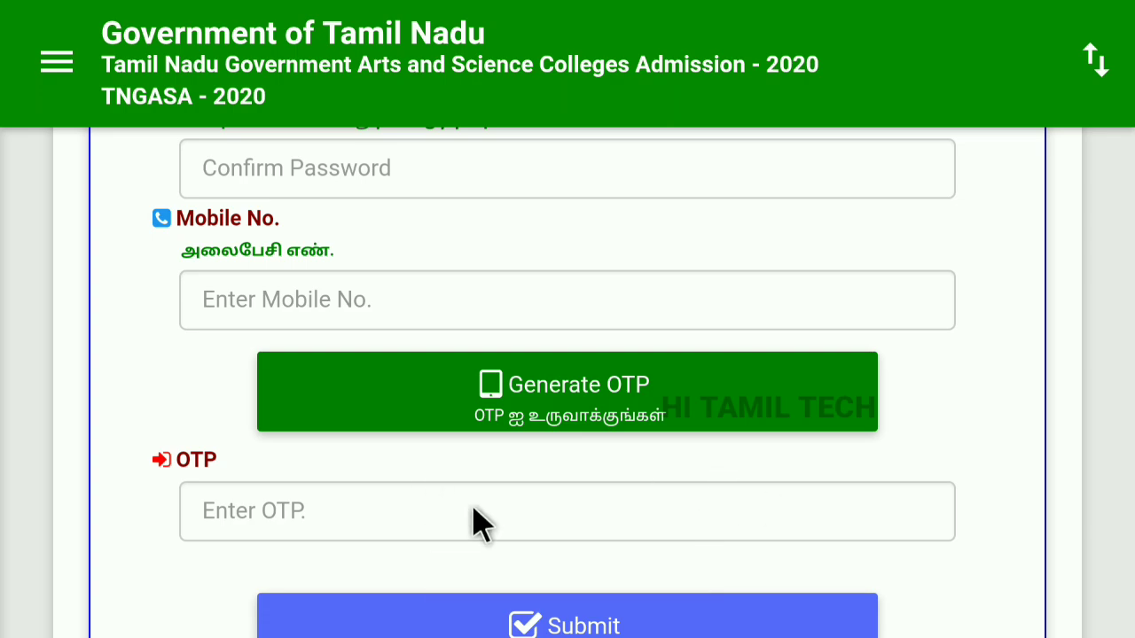
{"action": "scroll", "coordinate": [559, 532], "scroll_direction": "down", "scroll_amount": 1}
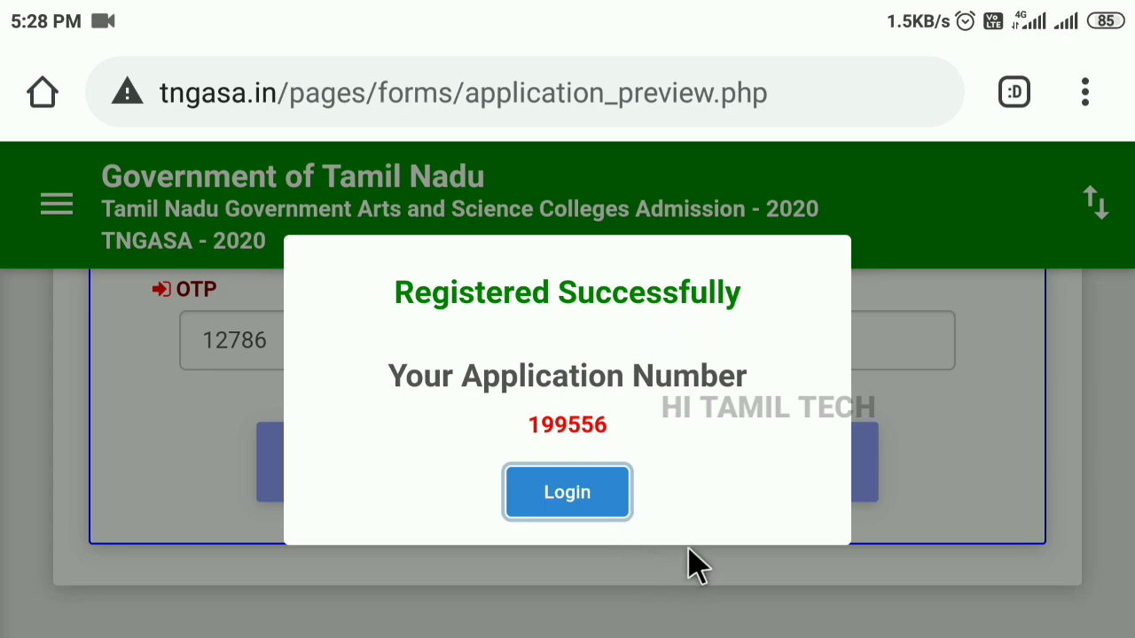
Sign in to the applicant dashboard and decline saving the password.
{"action": "left_click", "coordinate": [572, 501]}
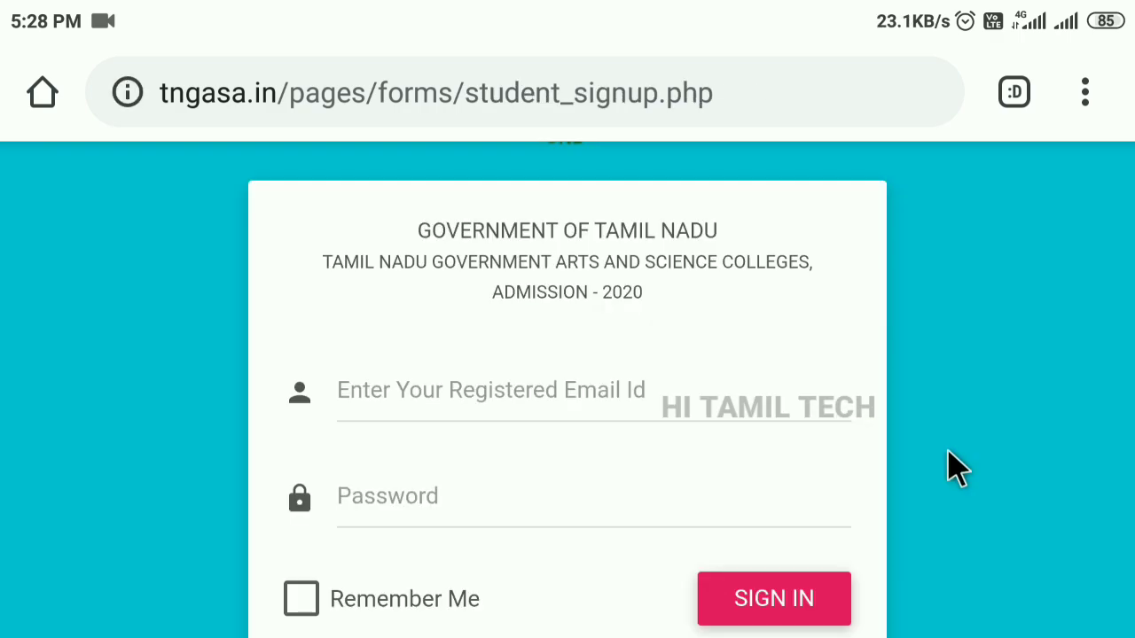
{"action": "scroll", "coordinate": [947, 451], "scroll_direction": "down", "scroll_amount": 2}
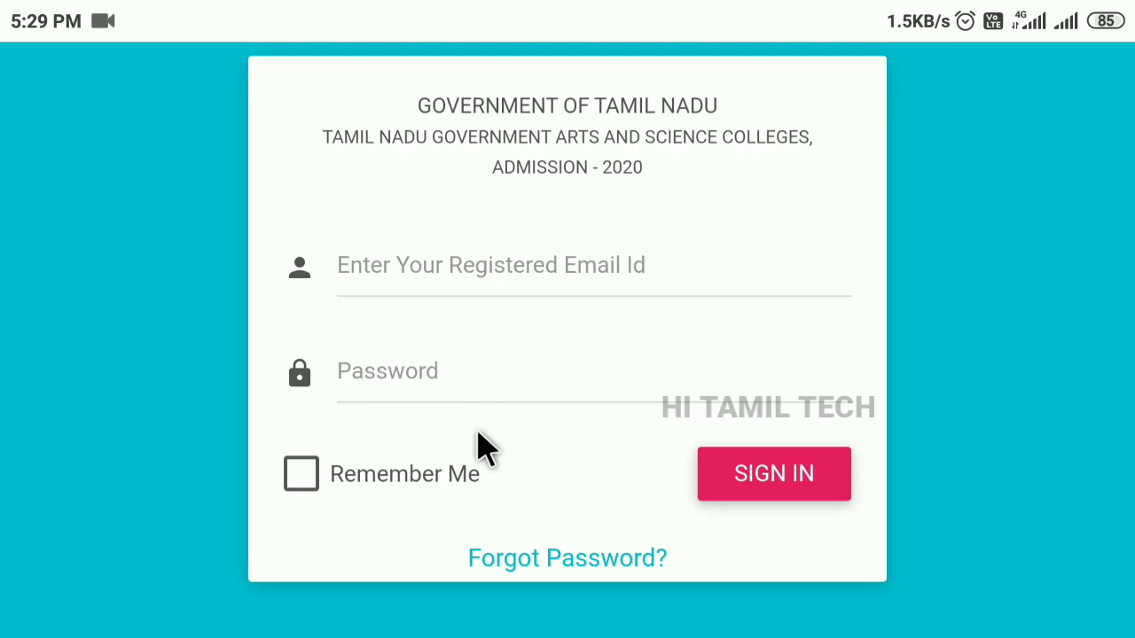
{"action": "left_click", "coordinate": [777, 497]}
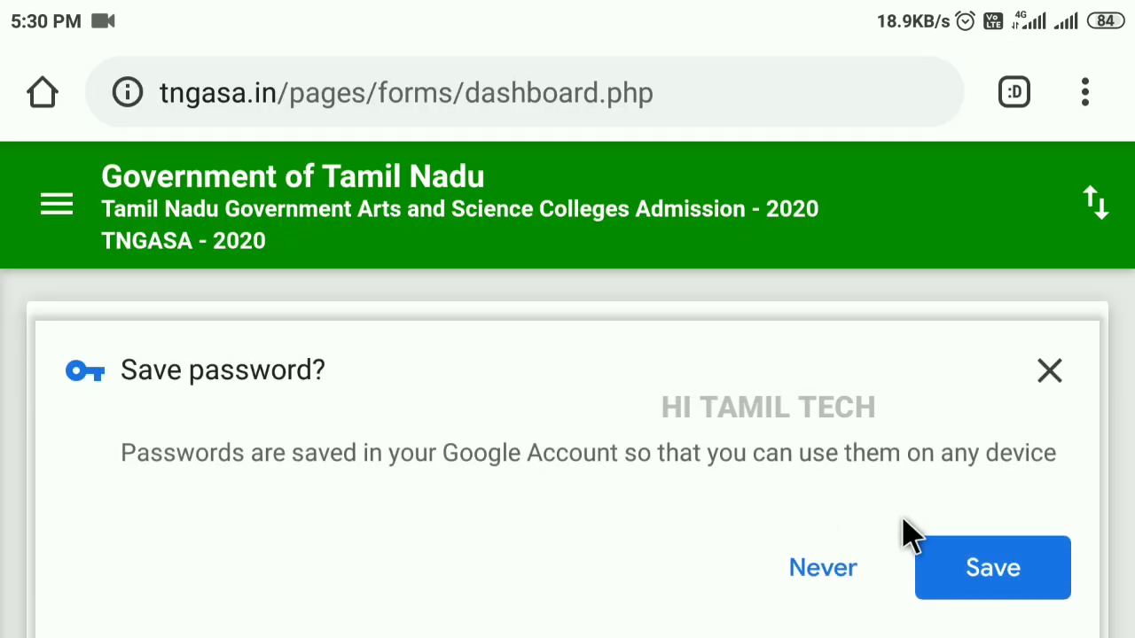
{"action": "left_click", "coordinate": [828, 571]}
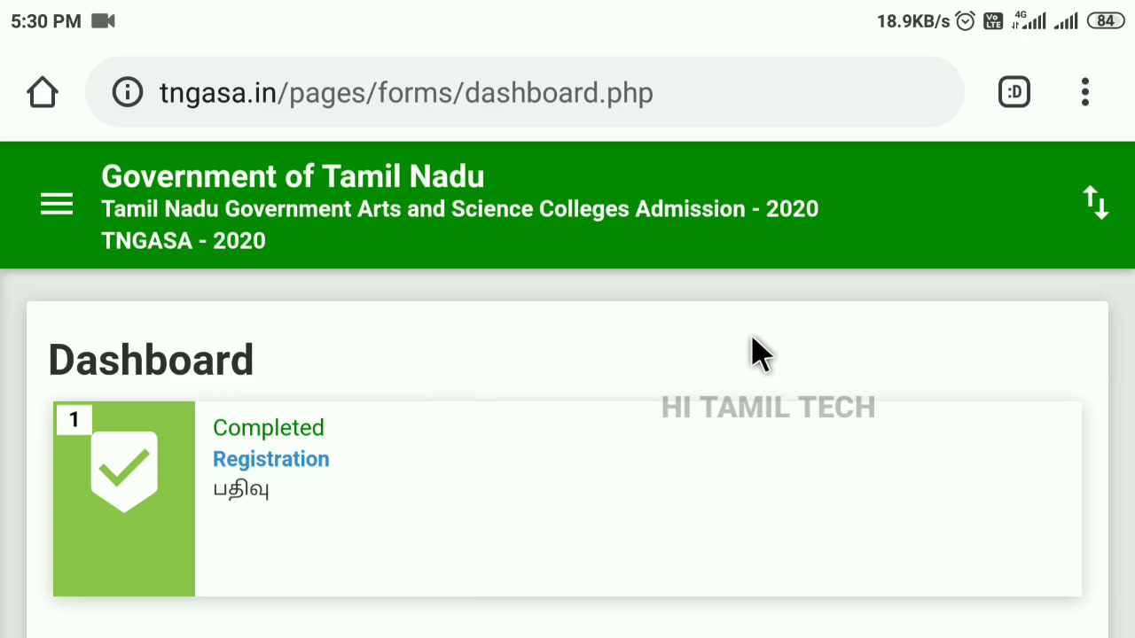
Review the Dashboard cards: Registration completed, the other four steps pending.
{"action": "scroll", "coordinate": [752, 350], "scroll_direction": "down", "scroll_amount": 3}
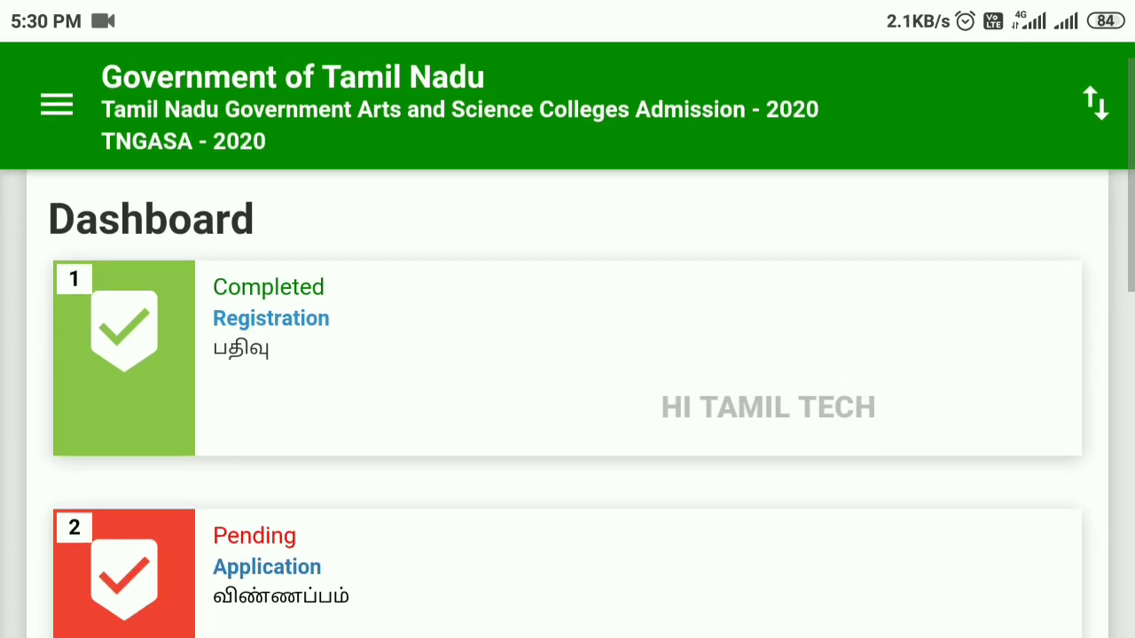
{"action": "left_click", "coordinate": [751, 350]}
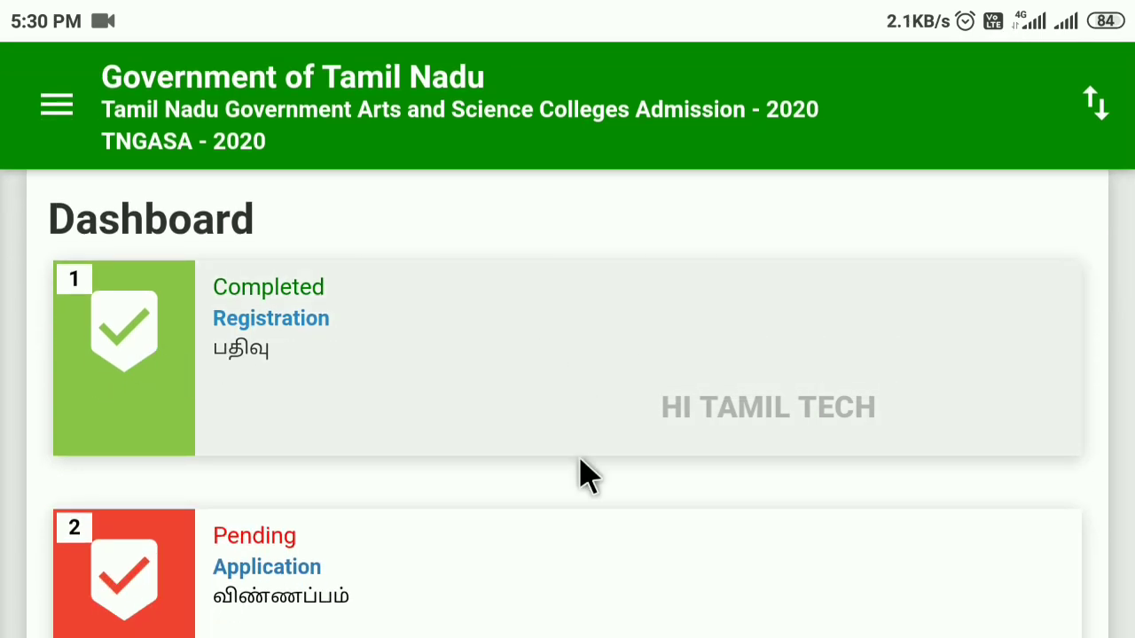
{"action": "scroll", "coordinate": [722, 470], "scroll_direction": "down", "scroll_amount": 2}
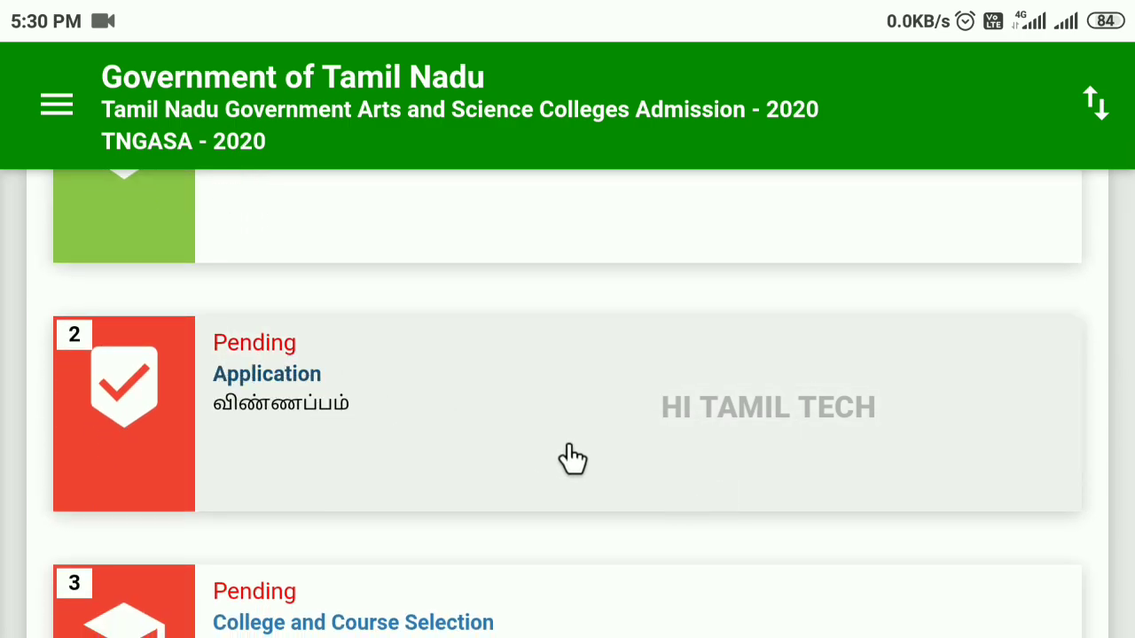
{"action": "scroll", "coordinate": [571, 456], "scroll_direction": "down", "scroll_amount": 2}
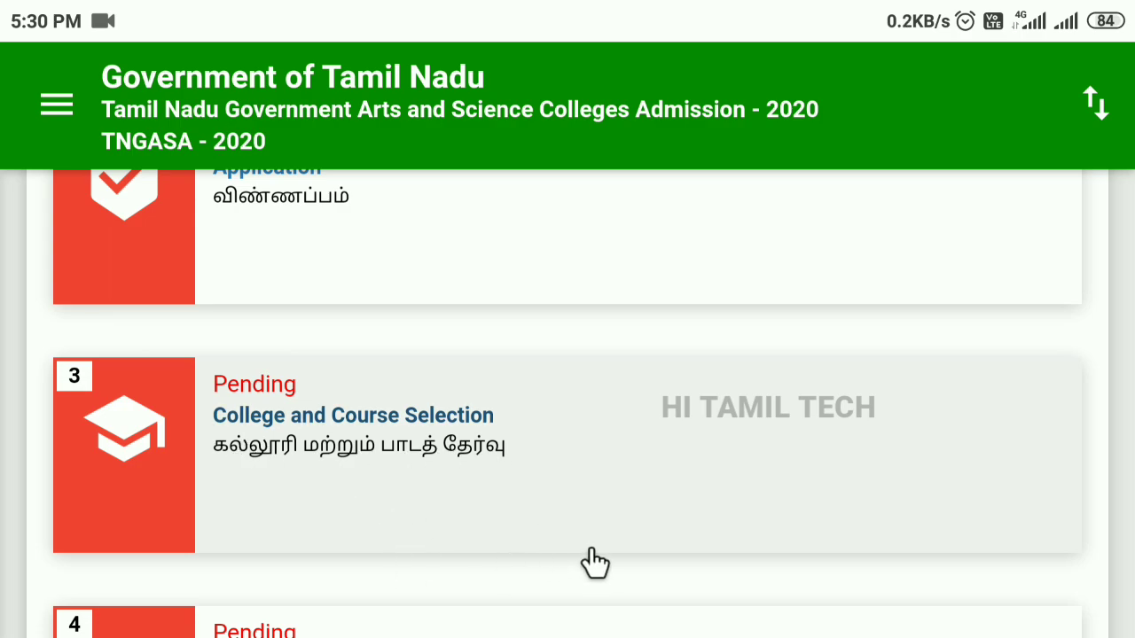
{"action": "scroll", "coordinate": [594, 563], "scroll_direction": "down", "scroll_amount": 2}
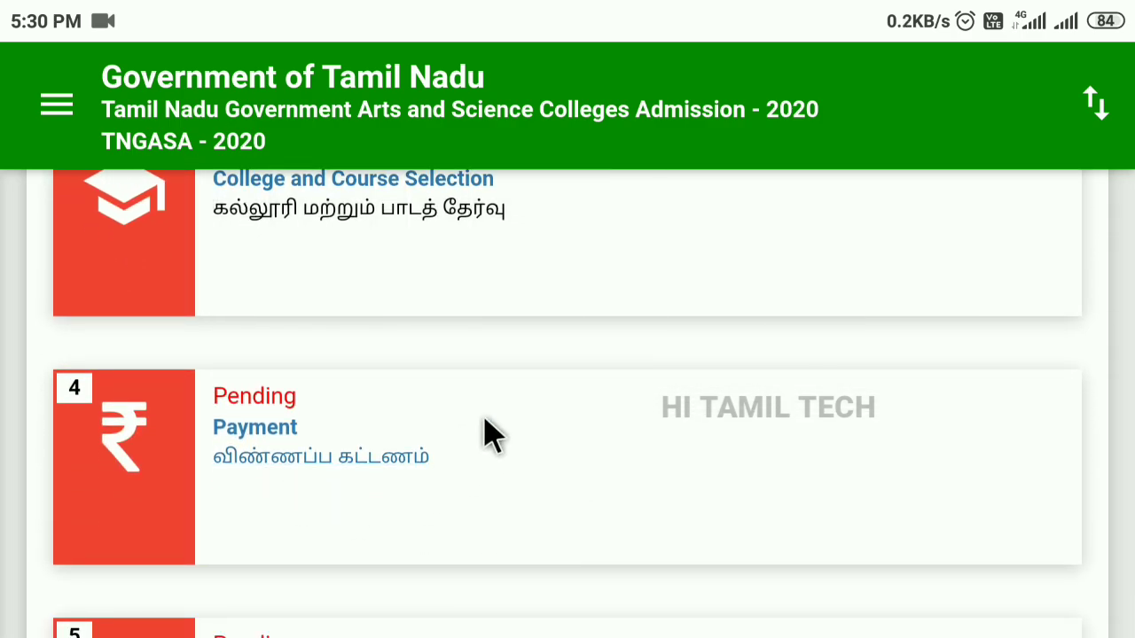
{"action": "scroll", "coordinate": [659, 545], "scroll_direction": "down", "scroll_amount": 2}
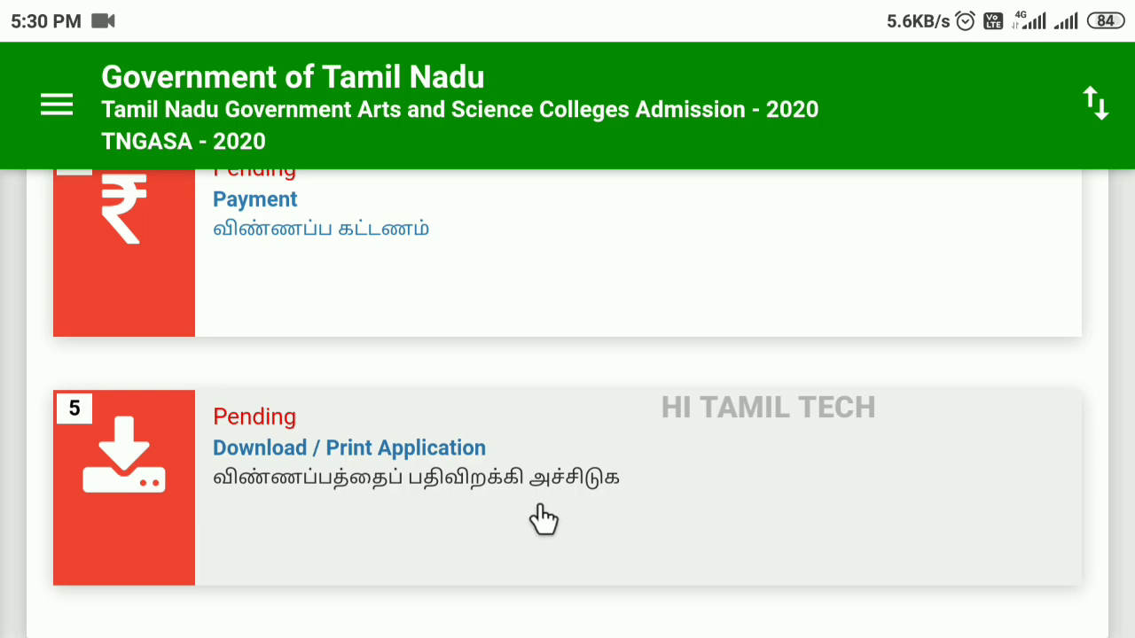
{"action": "scroll", "coordinate": [543, 519], "scroll_direction": "up", "scroll_amount": 10}
{"action": "scroll", "coordinate": [546, 521], "scroll_direction": "down", "scroll_amount": 2}
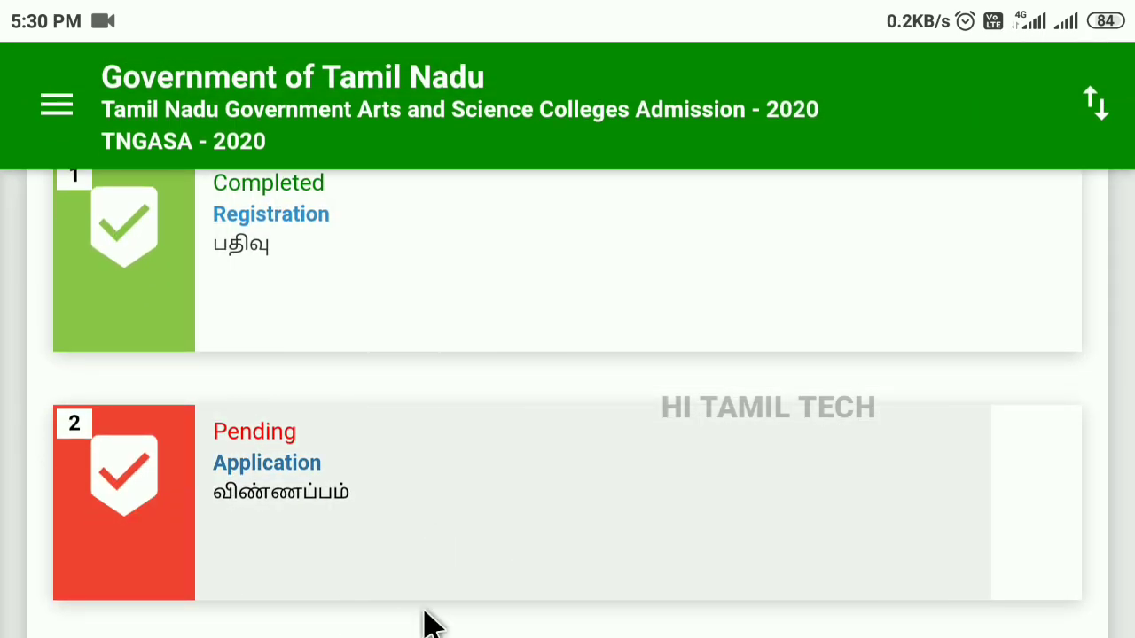
Open the Application card and scroll through Personal Information down to Nationality.
{"action": "left_click", "coordinate": [250, 482]}
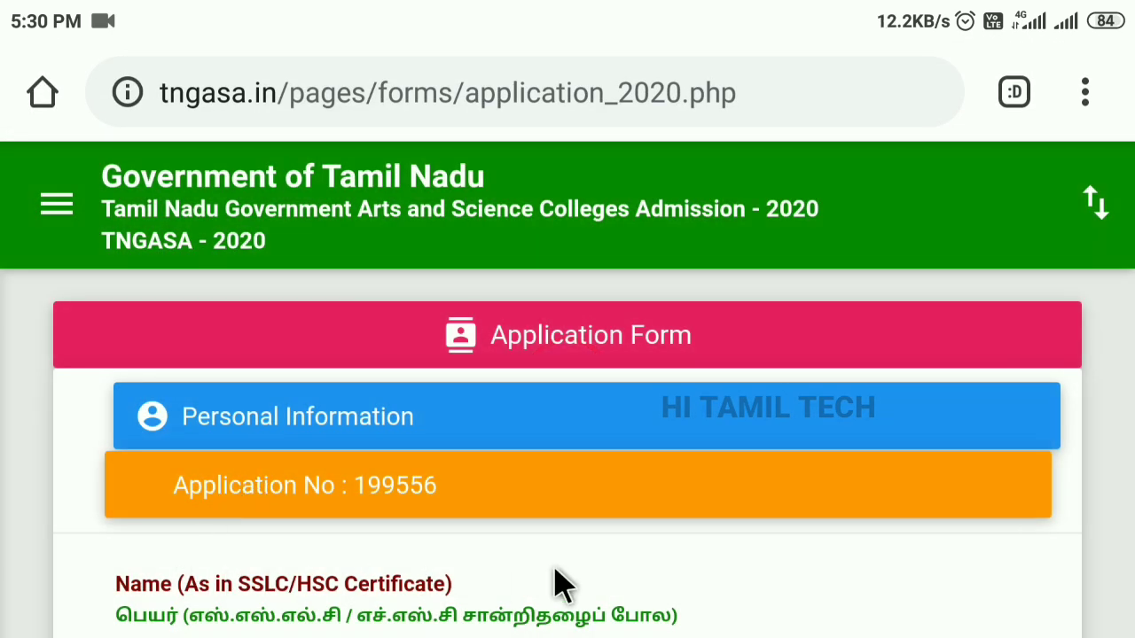
{"action": "scroll", "coordinate": [559, 585], "scroll_direction": "down", "scroll_amount": 2}
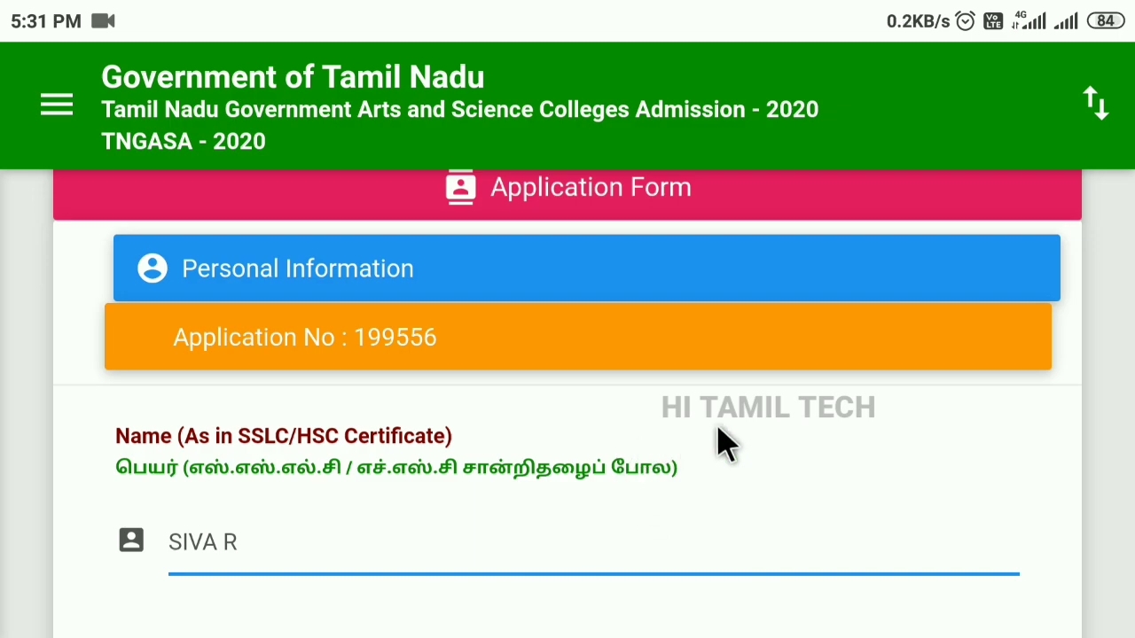
{"action": "scroll", "coordinate": [722, 443], "scroll_direction": "down", "scroll_amount": 2}
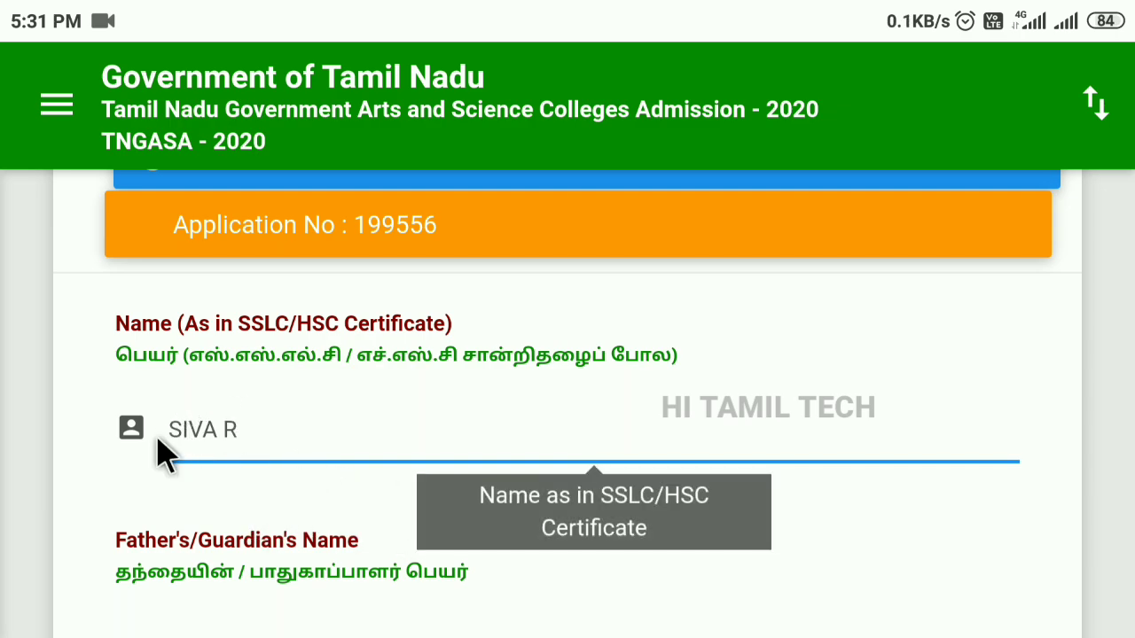
{"action": "scroll", "coordinate": [377, 523], "scroll_direction": "down", "scroll_amount": 1}
{"action": "scroll", "coordinate": [377, 529], "scroll_direction": "down", "scroll_amount": 2}
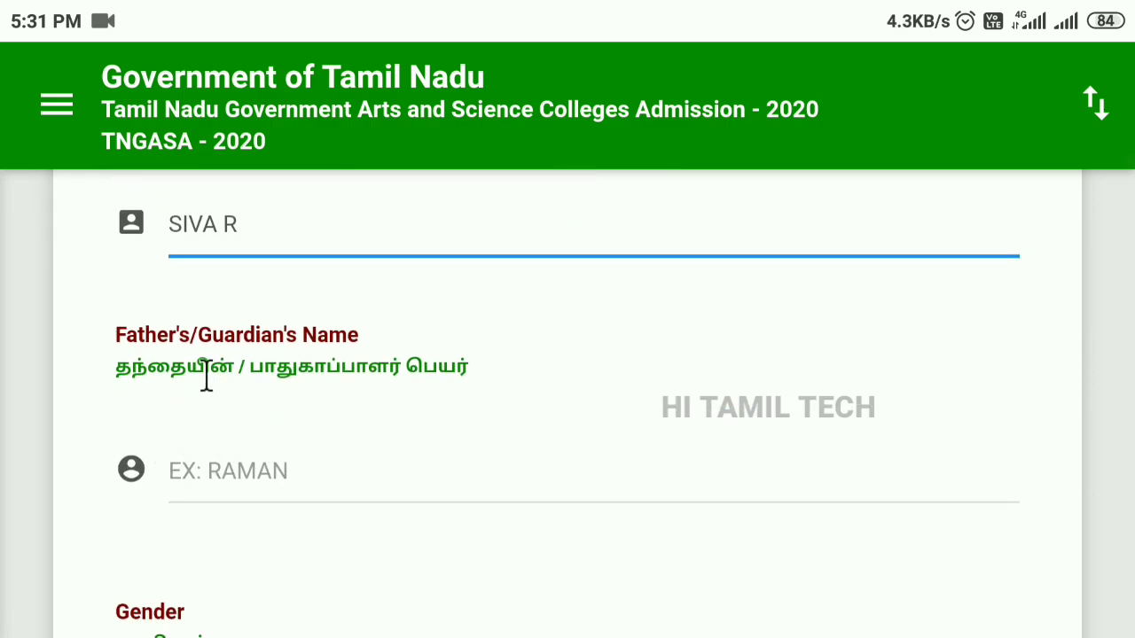
{"action": "scroll", "coordinate": [567, 488], "scroll_direction": "down", "scroll_amount": 3}
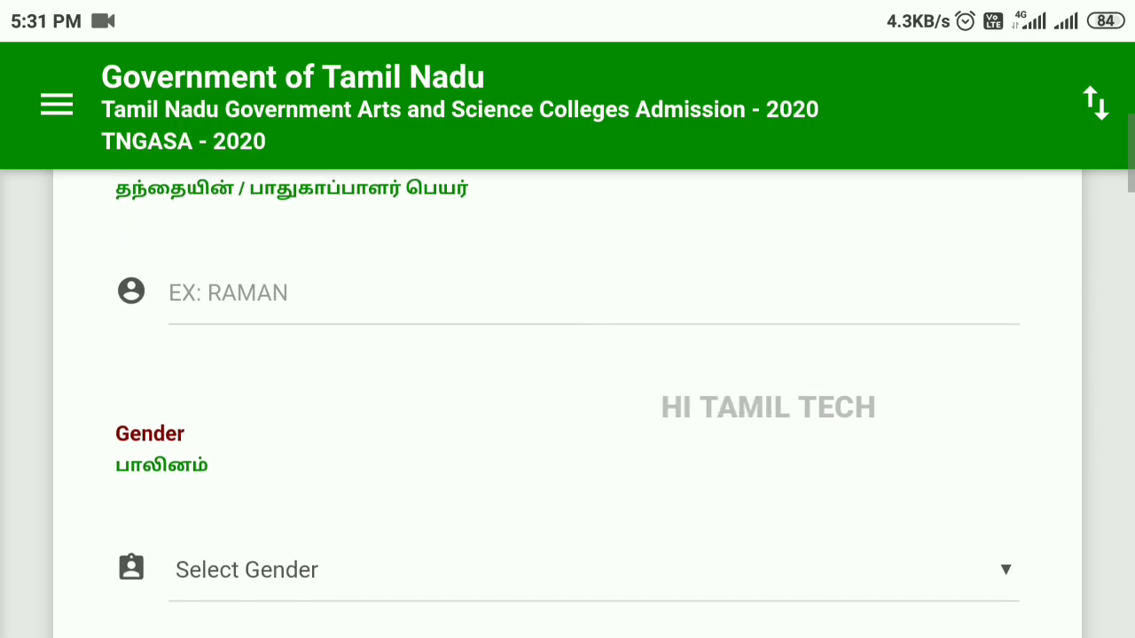
{"action": "scroll", "coordinate": [470, 565], "scroll_direction": "down", "scroll_amount": 4}
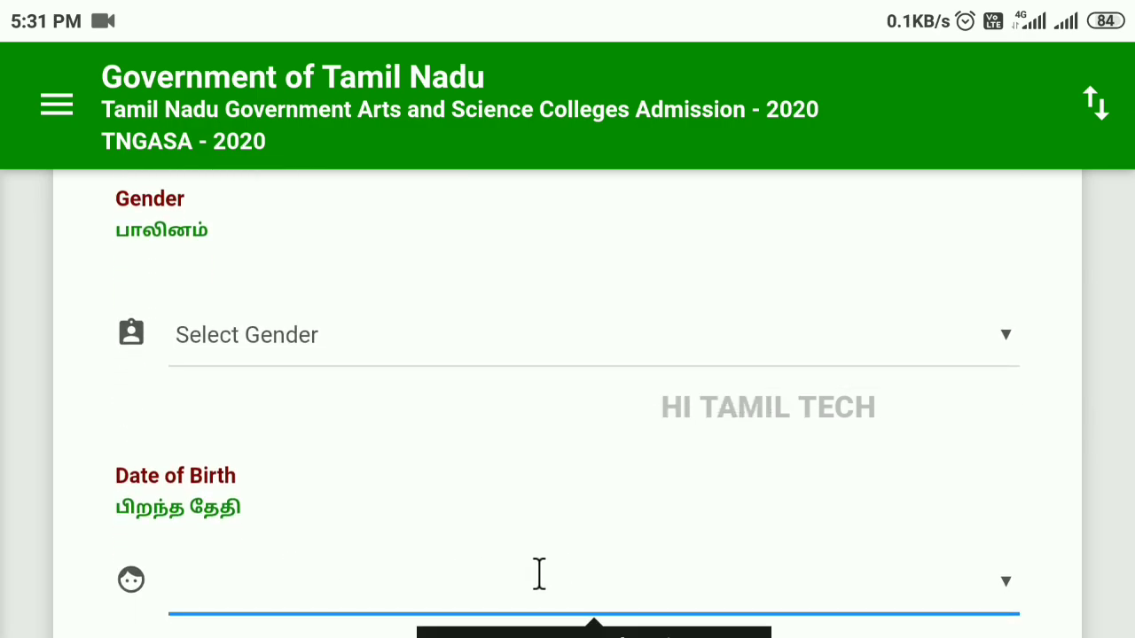
{"action": "scroll", "coordinate": [595, 568], "scroll_direction": "down", "scroll_amount": 4}
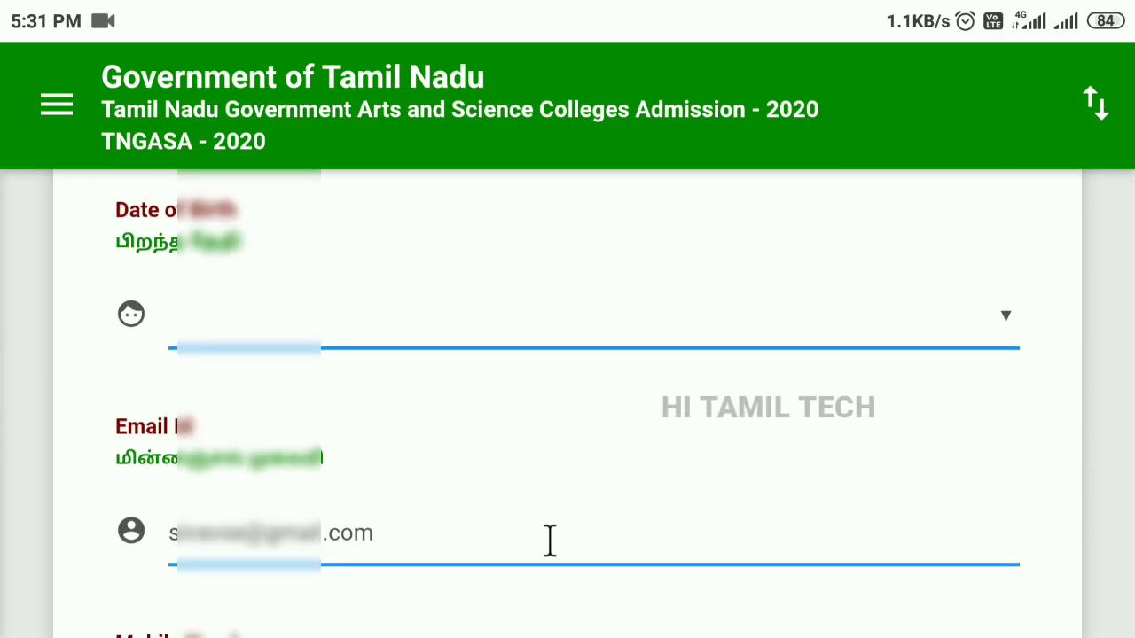
{"action": "scroll", "coordinate": [550, 541], "scroll_direction": "down", "scroll_amount": 3}
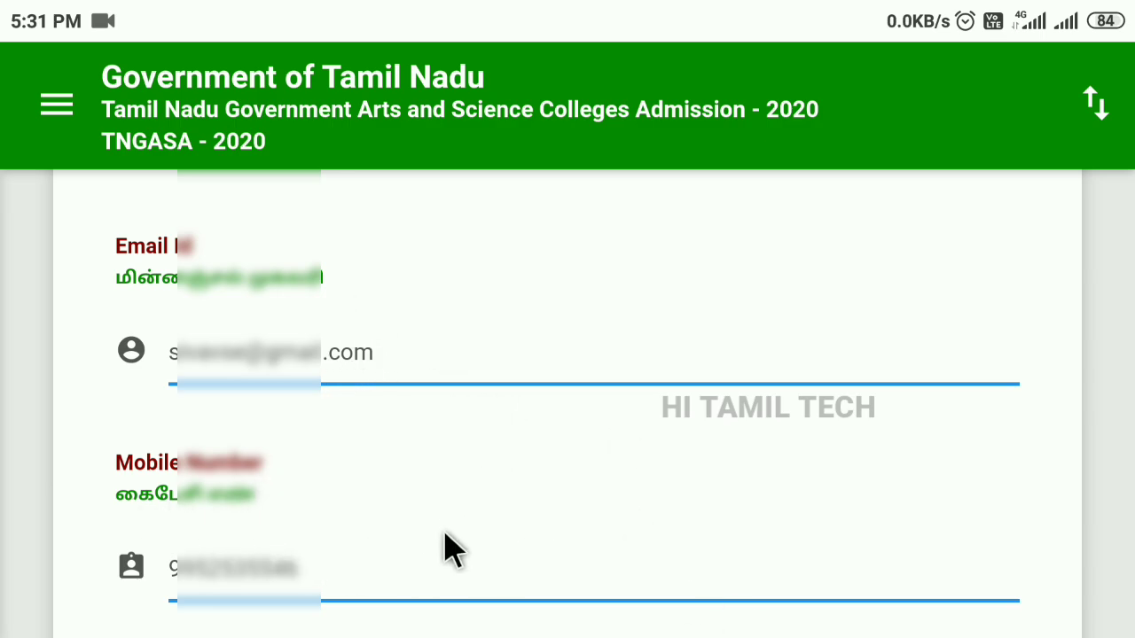
{"action": "scroll", "coordinate": [398, 563], "scroll_direction": "down", "scroll_amount": 3}
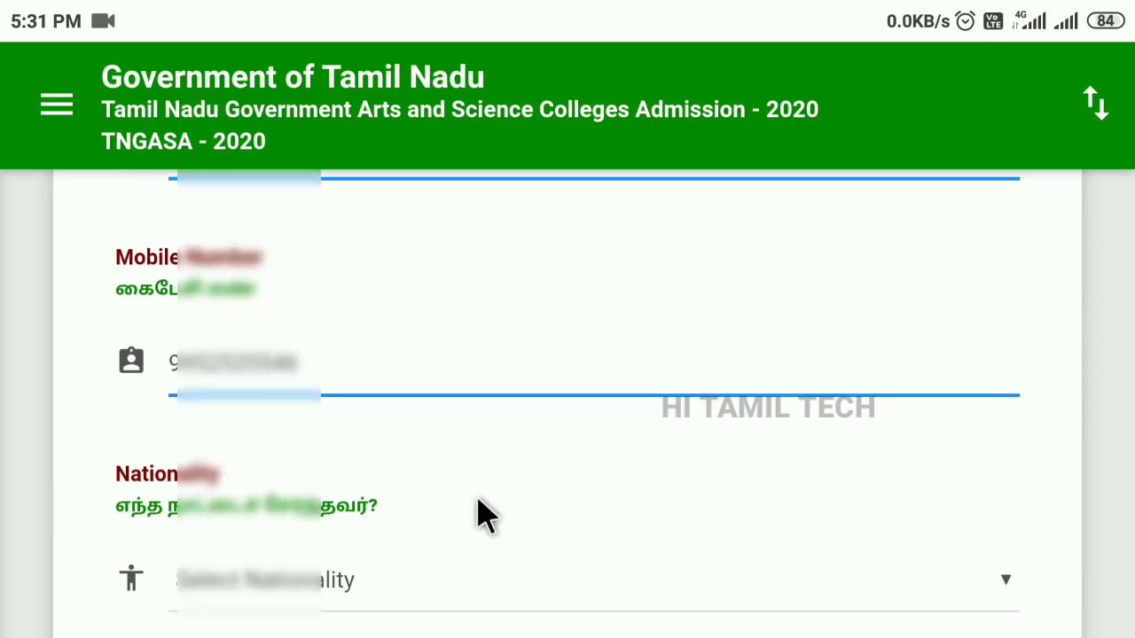
{"action": "scroll", "coordinate": [465, 532], "scroll_direction": "down", "scroll_amount": 2}
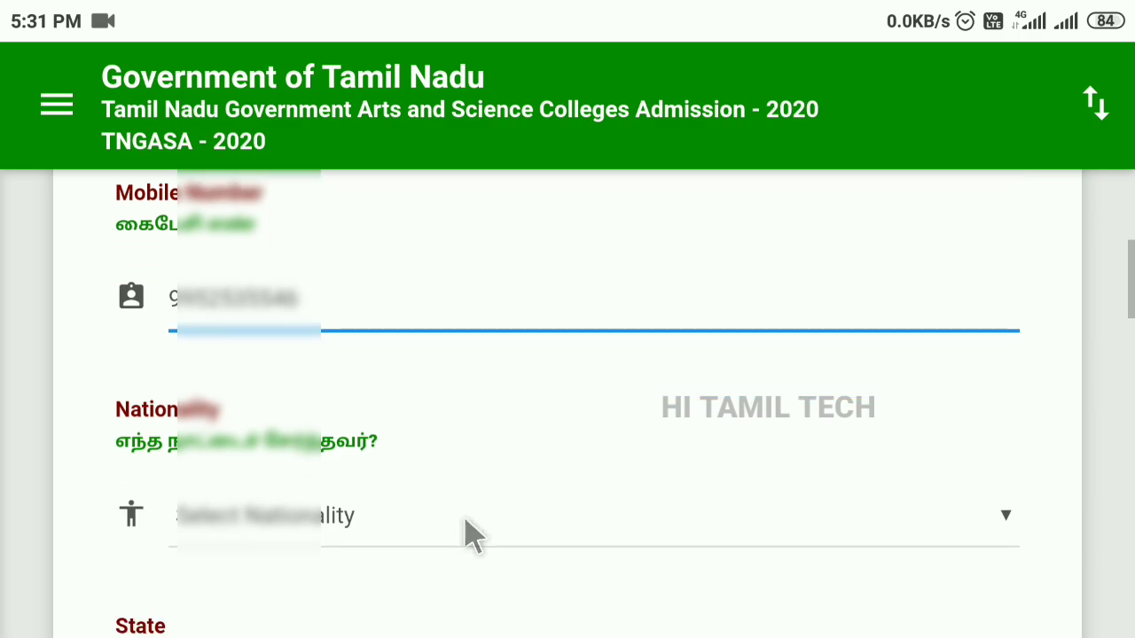
Choose Indian for Nationality and Tamilnadu for State.
{"action": "left_click", "coordinate": [1004, 484]}
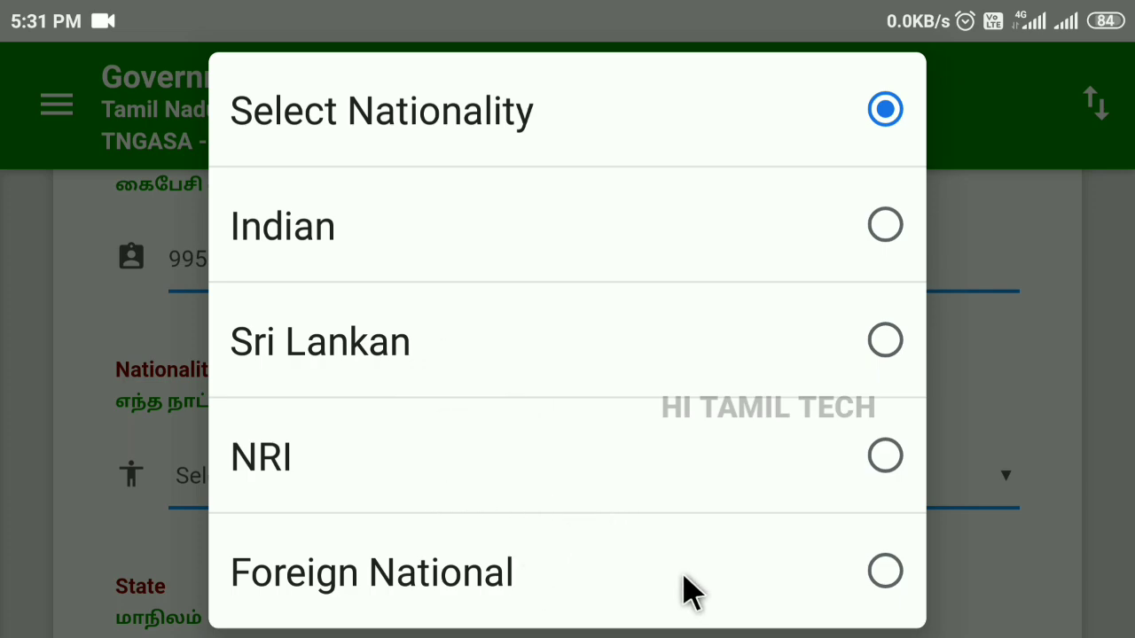
{"action": "scroll", "coordinate": [675, 567], "scroll_direction": "down", "scroll_amount": 2}
{"action": "scroll", "coordinate": [744, 532], "scroll_direction": "up", "scroll_amount": 2}
{"action": "left_click", "coordinate": [885, 232]}
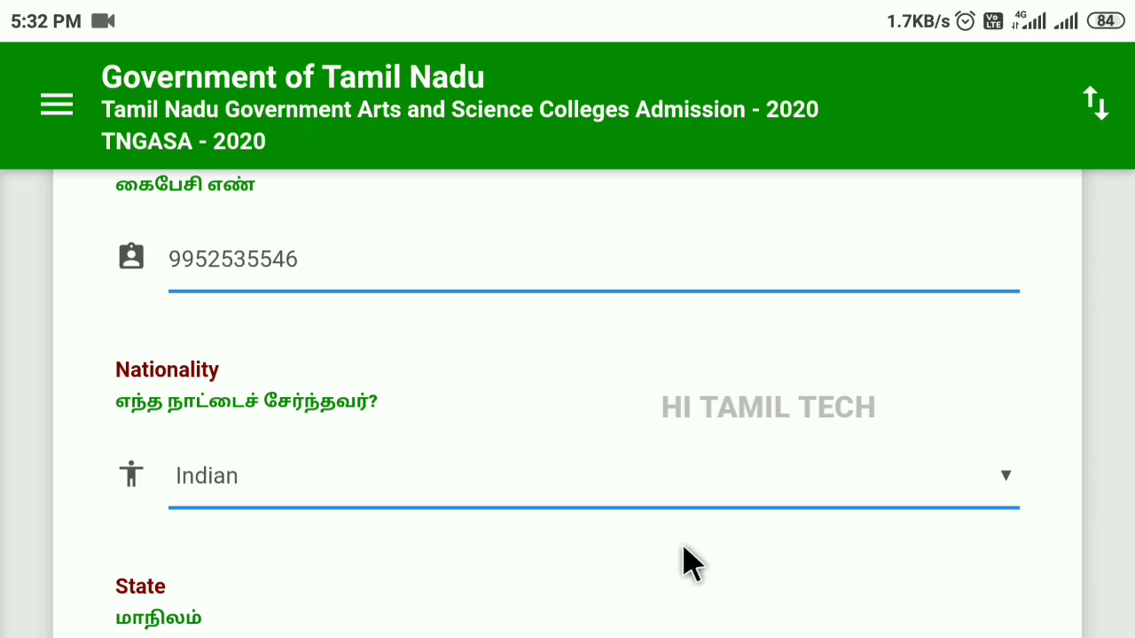
{"action": "scroll", "coordinate": [691, 563], "scroll_direction": "down", "scroll_amount": 2}
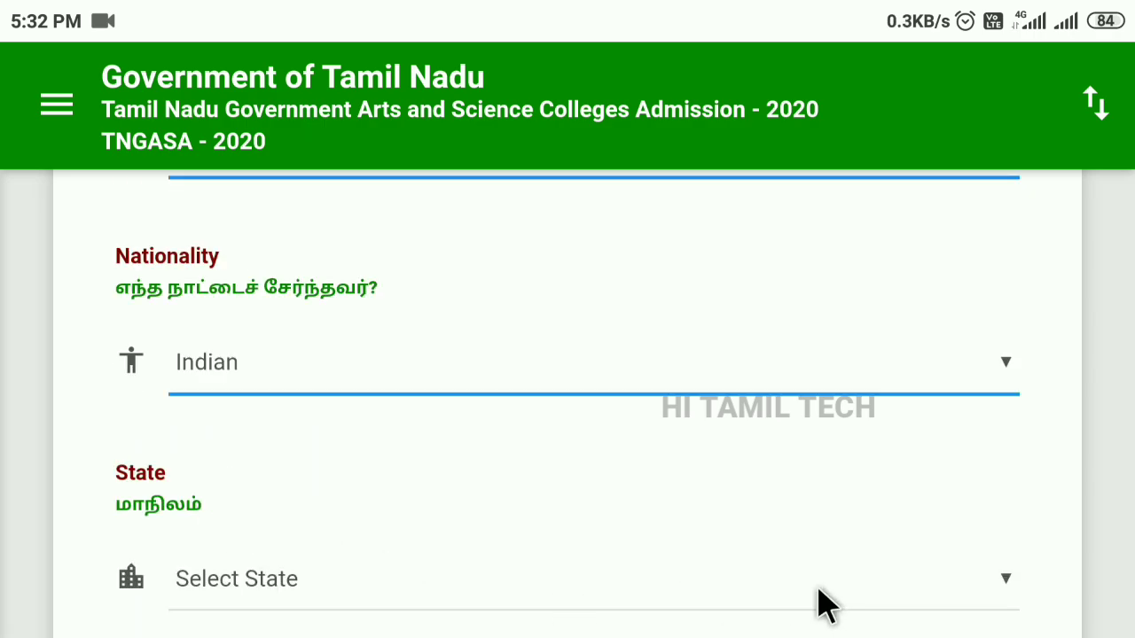
{"action": "left_click", "coordinate": [1004, 592]}
{"action": "left_click", "coordinate": [875, 232]}
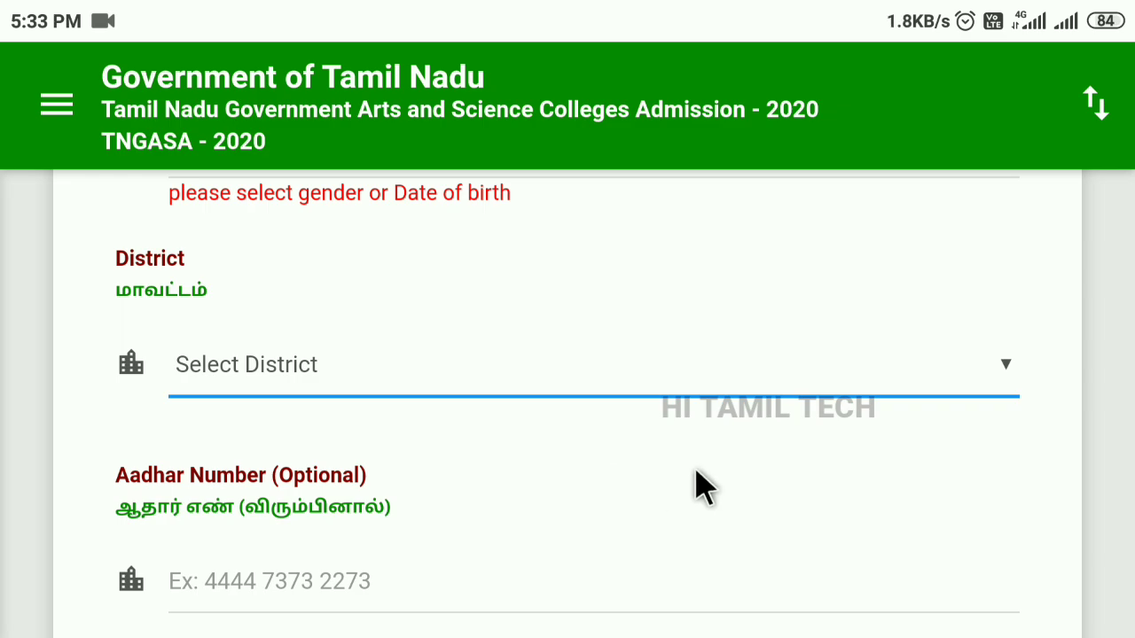
{"action": "scroll", "coordinate": [704, 487], "scroll_direction": "down", "scroll_amount": 2}
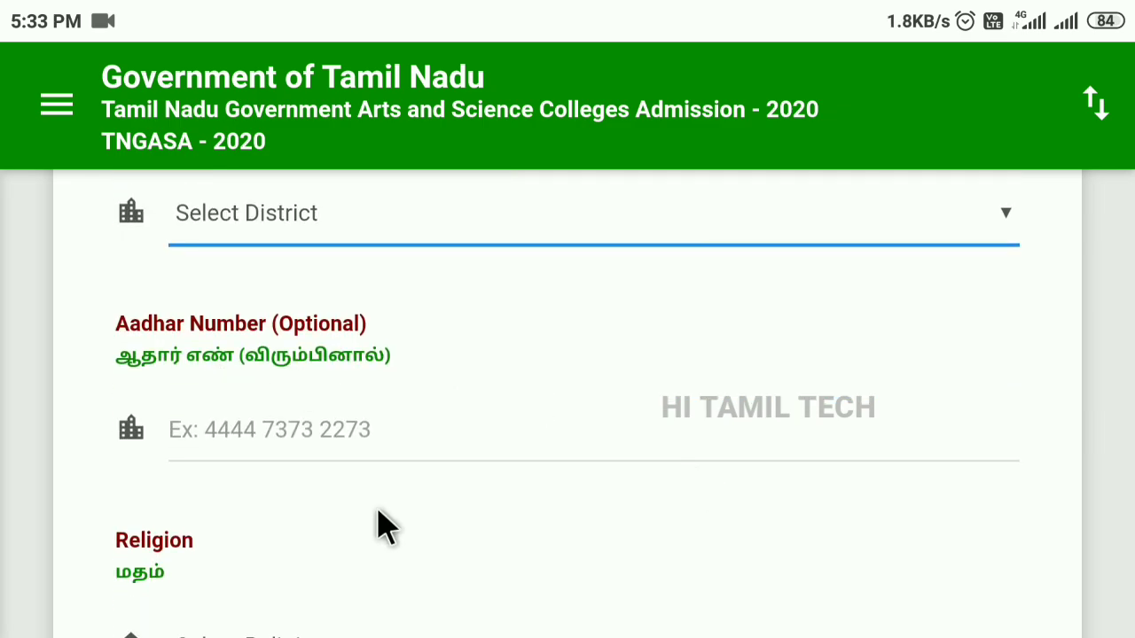
{"action": "scroll", "coordinate": [633, 544], "scroll_direction": "down", "scroll_amount": 3}
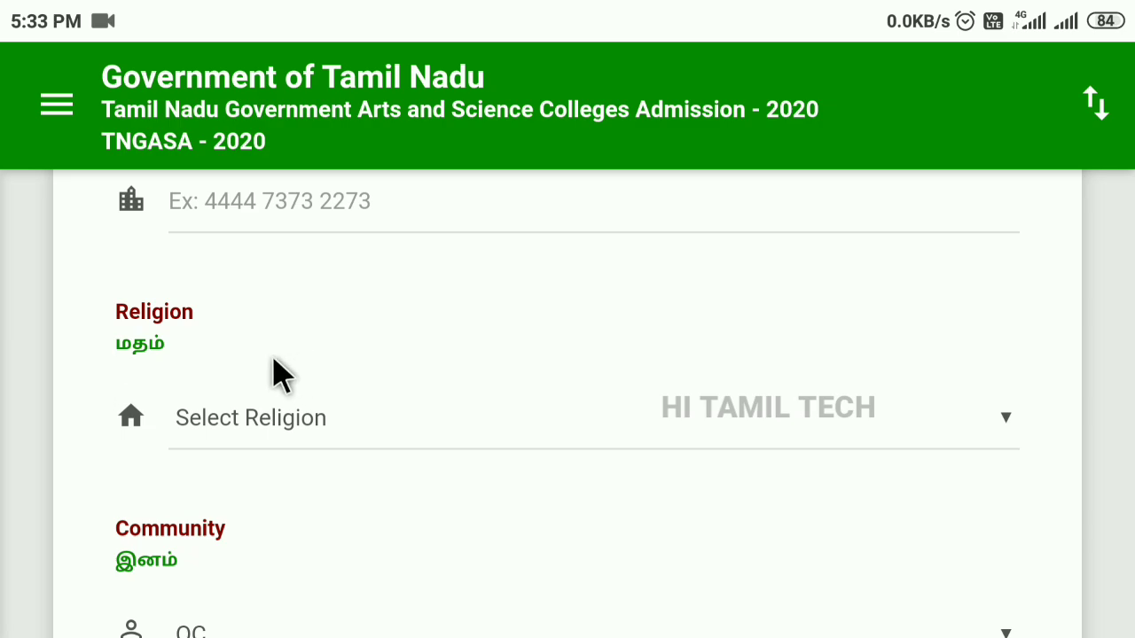
Set Religion to Hindu, keeping Community OC and Caste Name Others-500.
{"action": "left_click", "coordinate": [998, 431]}
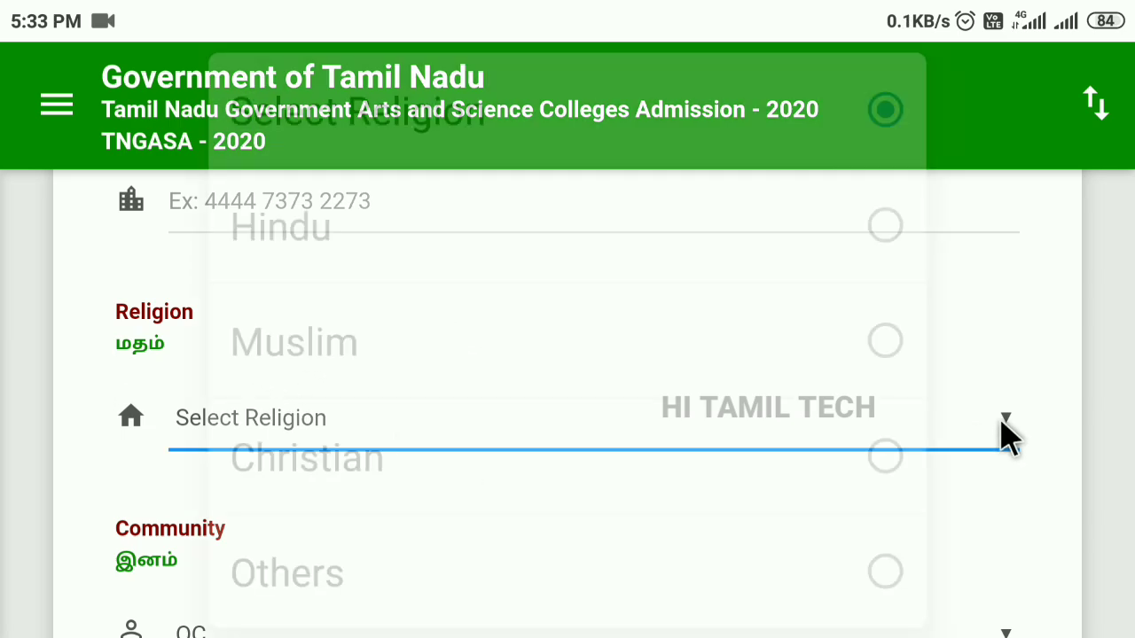
{"action": "left_click", "coordinate": [885, 232]}
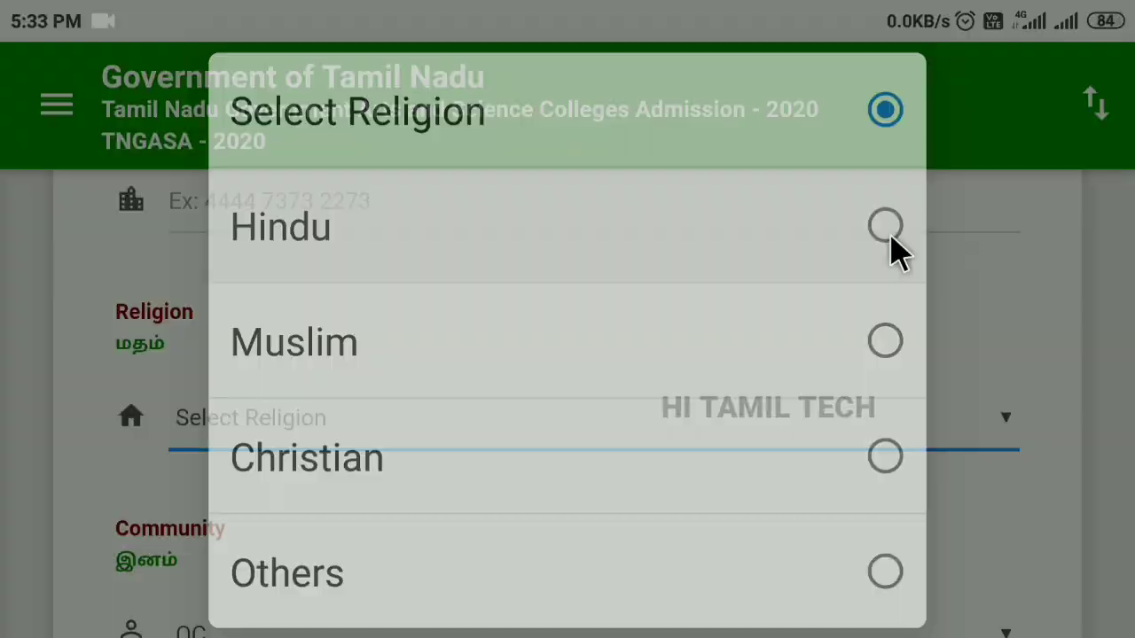
{"action": "scroll", "coordinate": [709, 509], "scroll_direction": "down", "scroll_amount": 3}
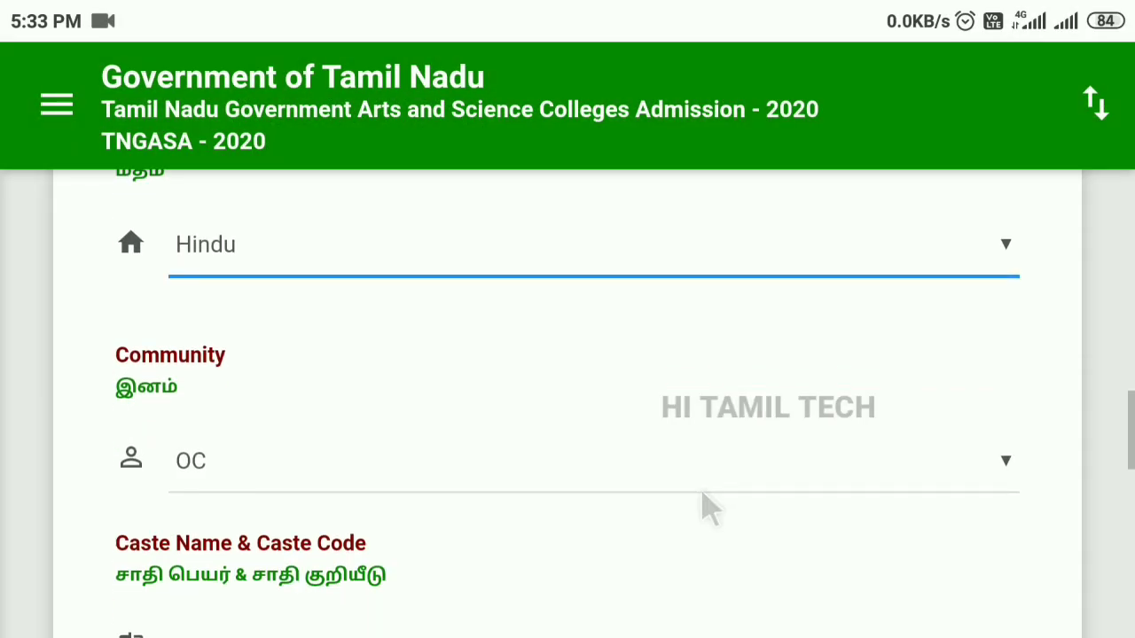
{"action": "left_click", "coordinate": [1007, 477]}
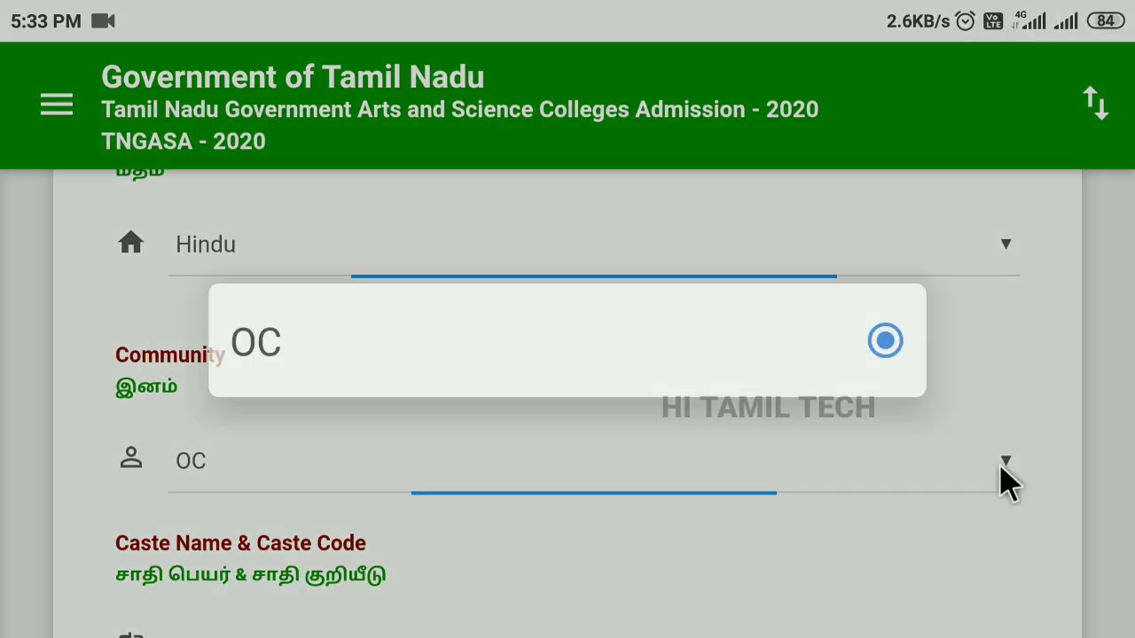
{"action": "left_click", "coordinate": [817, 525]}
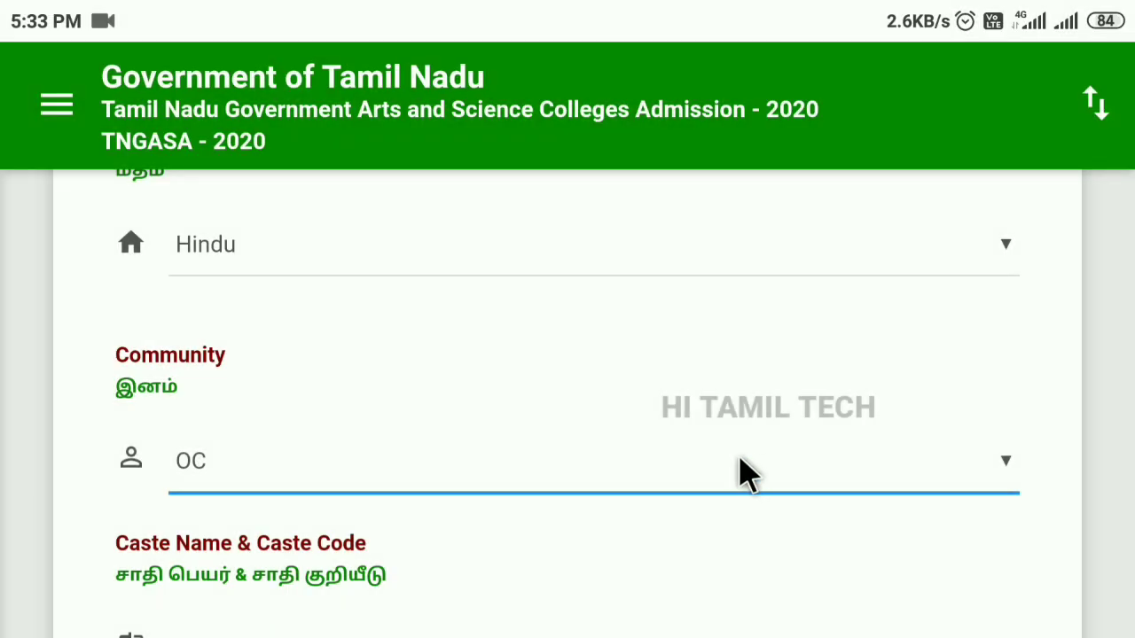
{"action": "scroll", "coordinate": [739, 468], "scroll_direction": "down", "scroll_amount": 2}
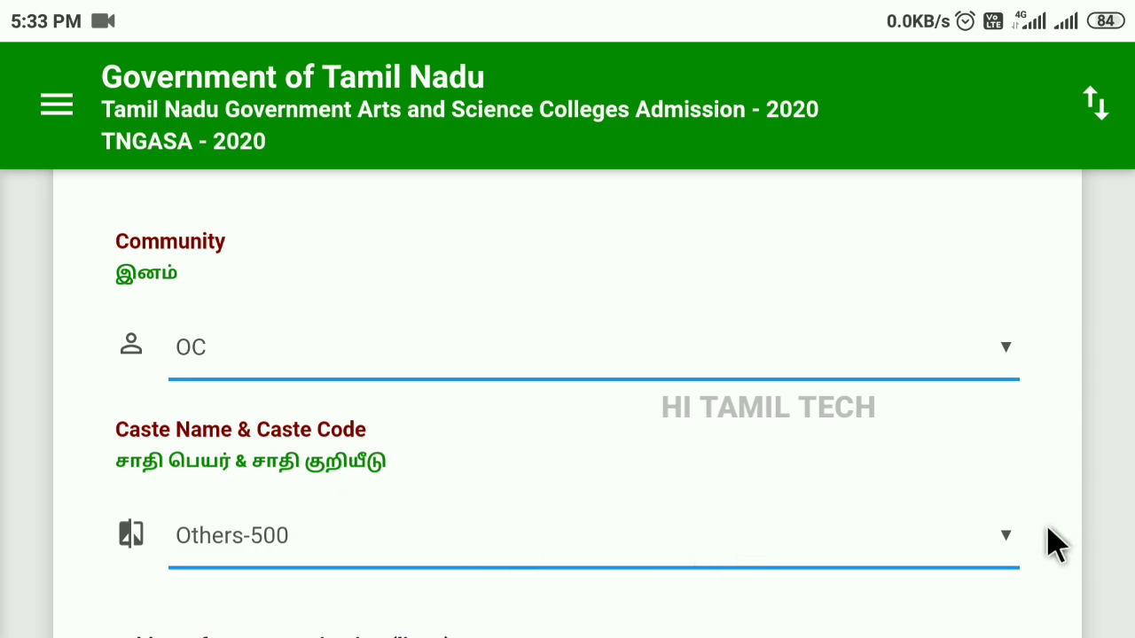
{"action": "left_click", "coordinate": [1009, 548]}
{"action": "left_click", "coordinate": [750, 481]}
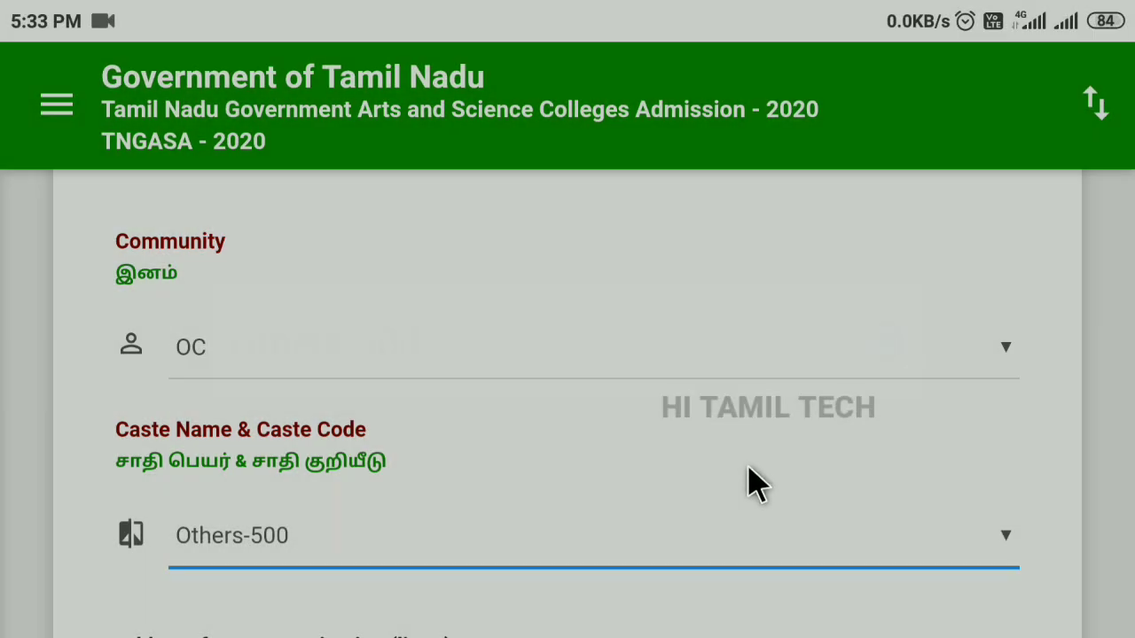
Scroll past the address and Taluk fields down to the Pincode field.
{"action": "scroll", "coordinate": [745, 481], "scroll_direction": "down", "scroll_amount": 2}
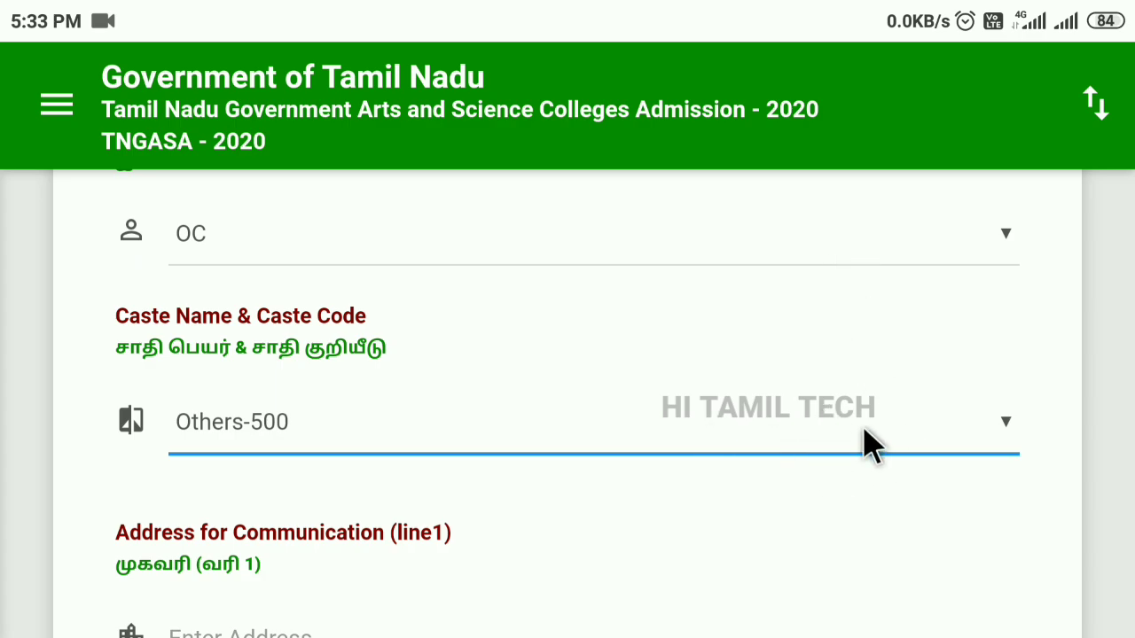
{"action": "scroll", "coordinate": [742, 537], "scroll_direction": "down", "scroll_amount": 2}
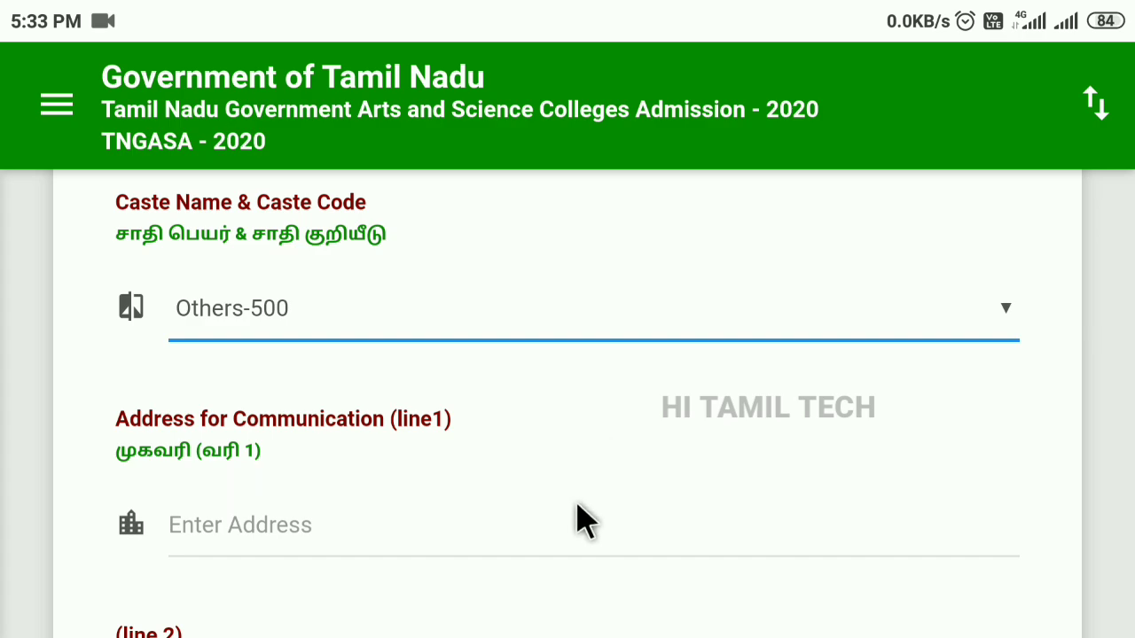
{"action": "scroll", "coordinate": [740, 534], "scroll_direction": "down", "scroll_amount": 2}
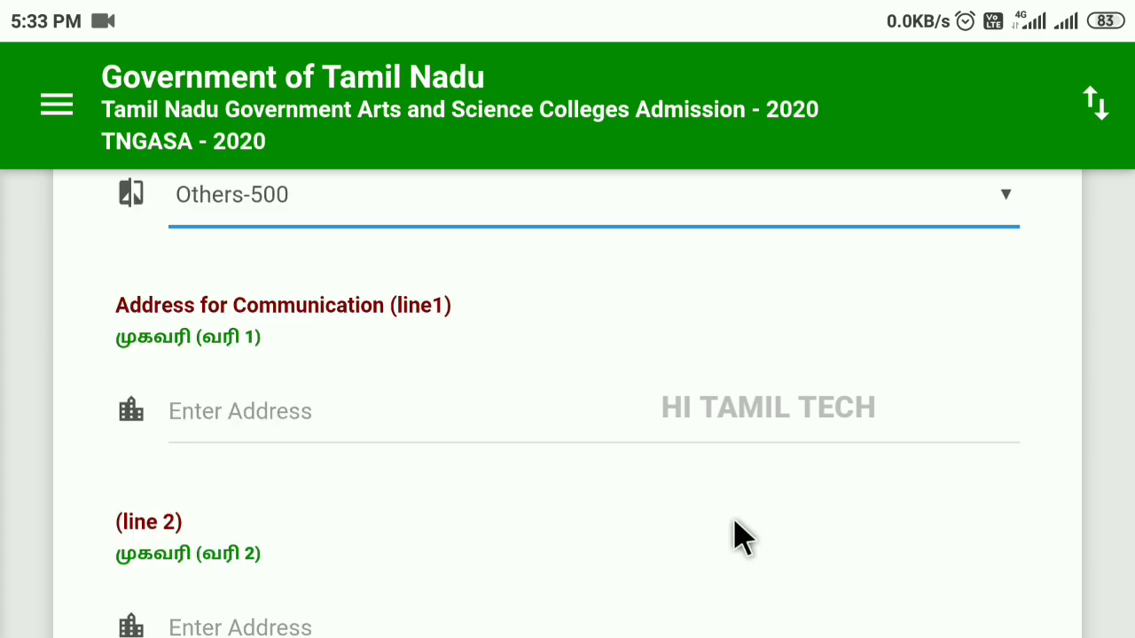
{"action": "scroll", "coordinate": [740, 527], "scroll_direction": "down", "scroll_amount": 2}
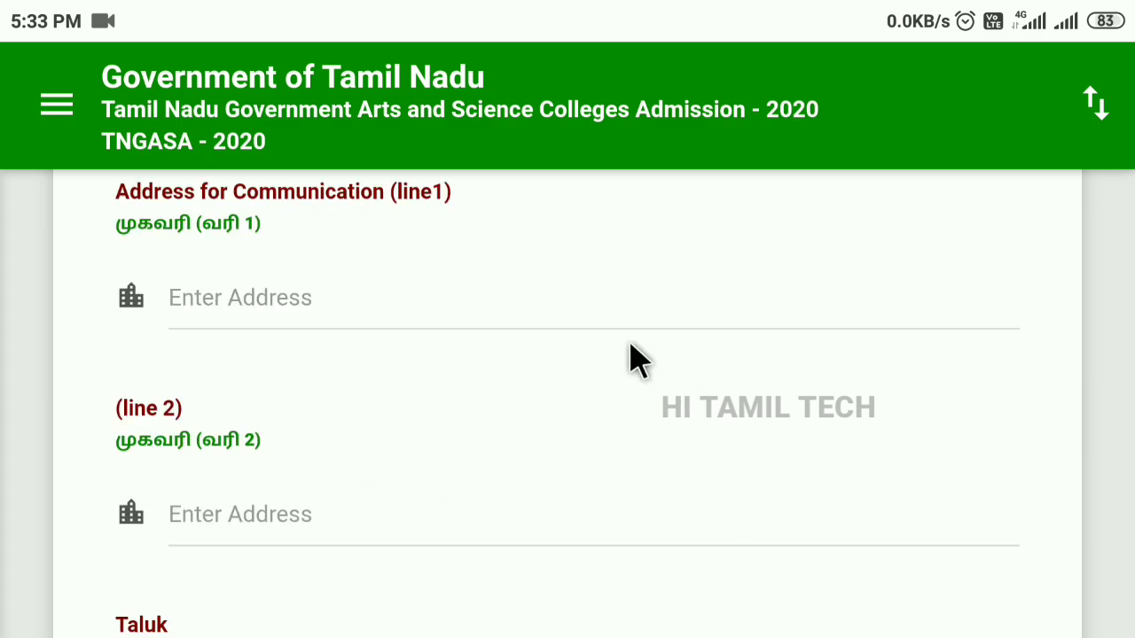
{"action": "scroll", "coordinate": [647, 509], "scroll_direction": "down", "scroll_amount": 2}
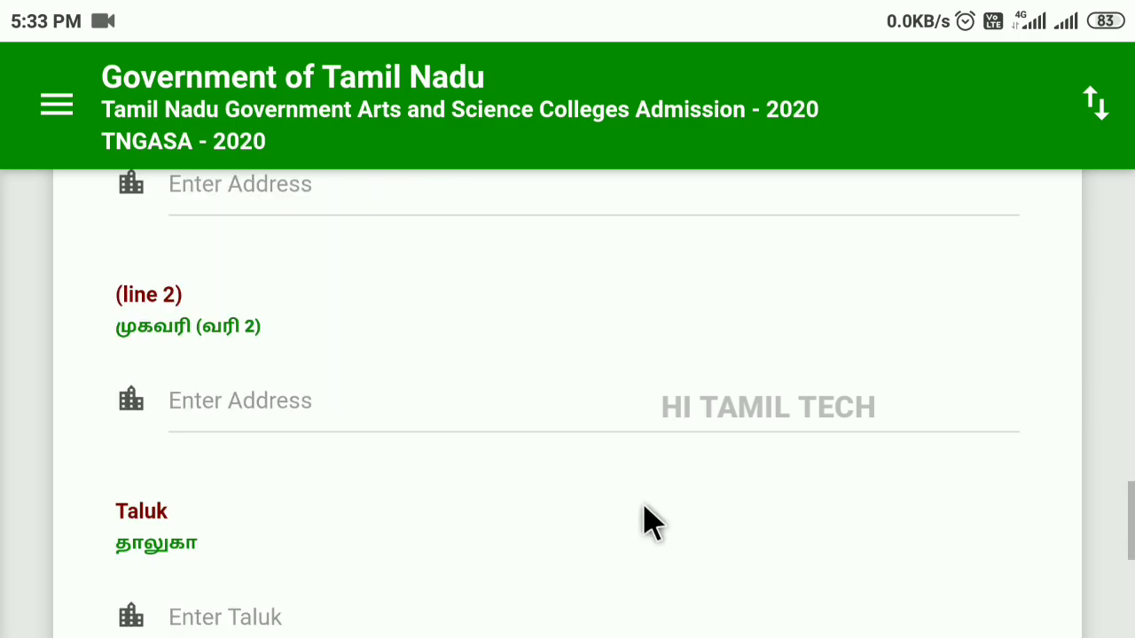
{"action": "scroll", "coordinate": [833, 435], "scroll_direction": "down", "scroll_amount": 2}
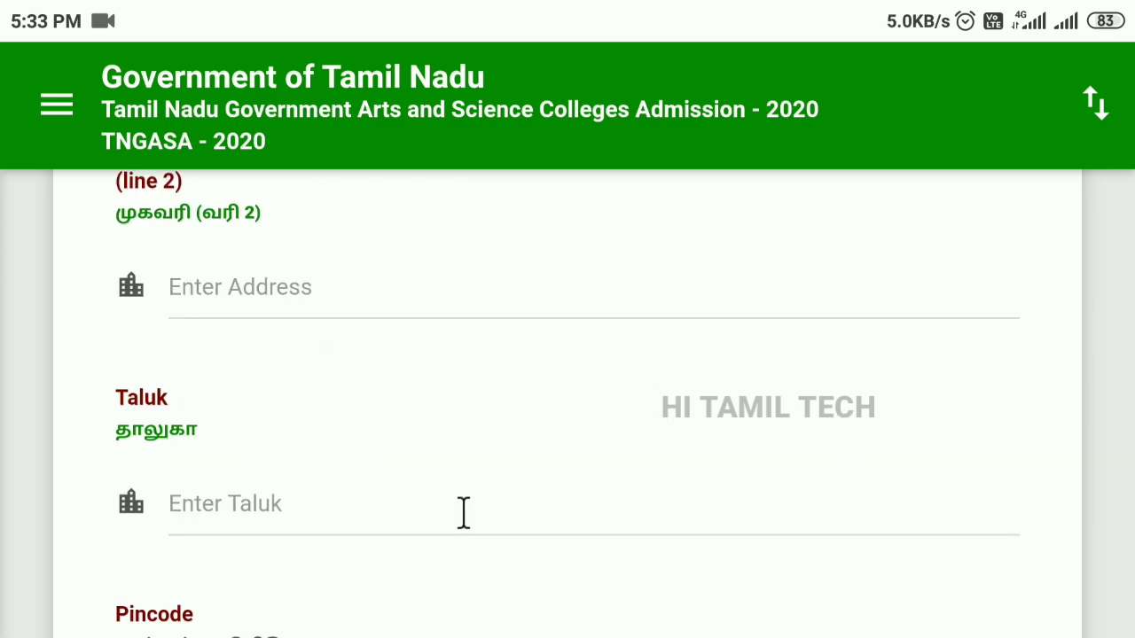
{"action": "scroll", "coordinate": [623, 496], "scroll_direction": "down", "scroll_amount": 2}
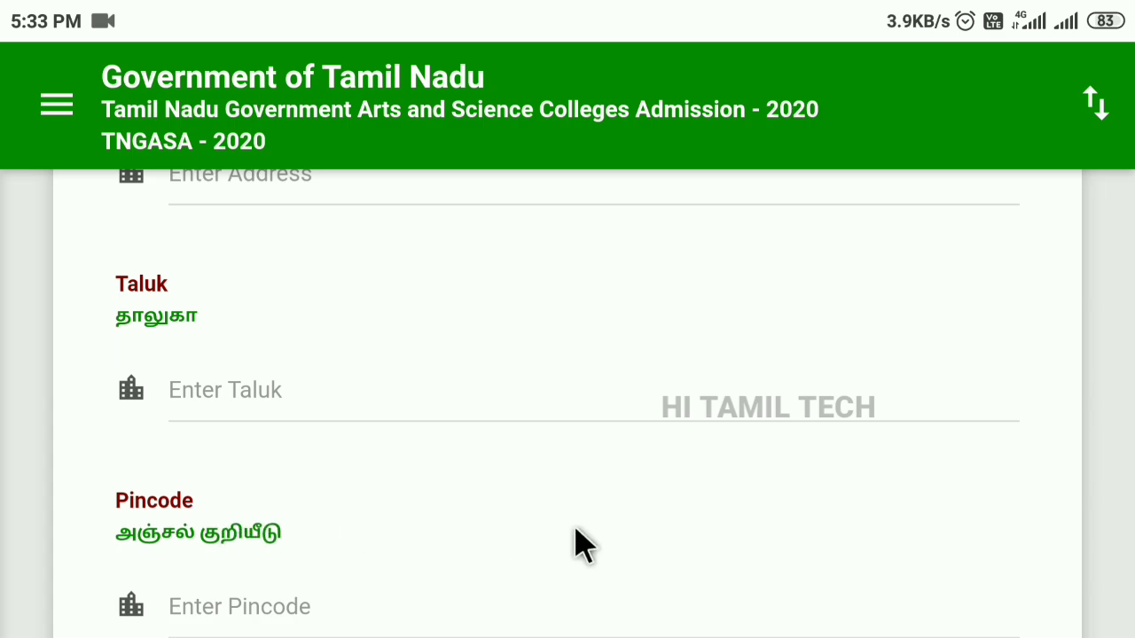
{"action": "scroll", "coordinate": [625, 509], "scroll_direction": "down", "scroll_amount": 2}
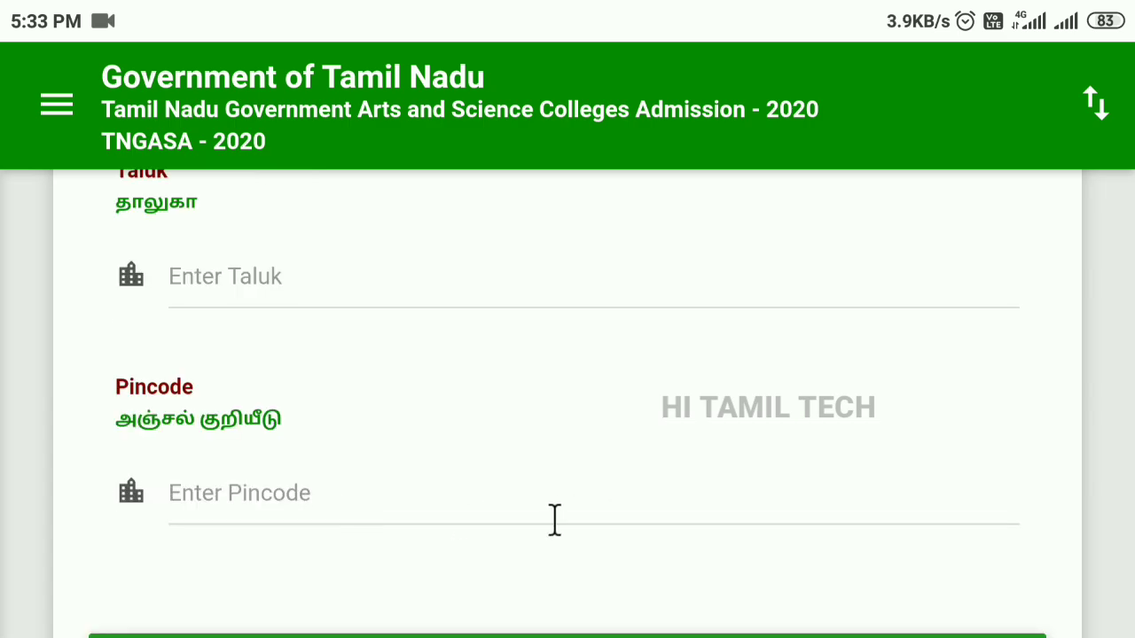
{"action": "scroll", "coordinate": [620, 514], "scroll_direction": "down", "scroll_amount": 2}
Enter the pincode, continue, and answer No for Differently Abled.
{"action": "type", "text": "607702"}
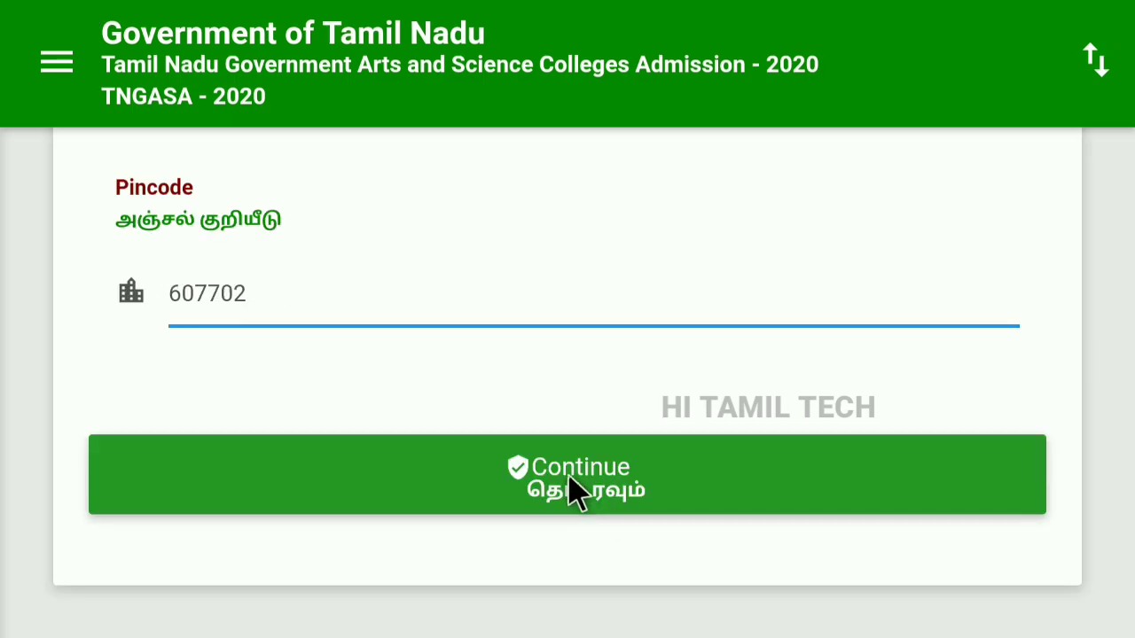
{"action": "left_click", "coordinate": [574, 488]}
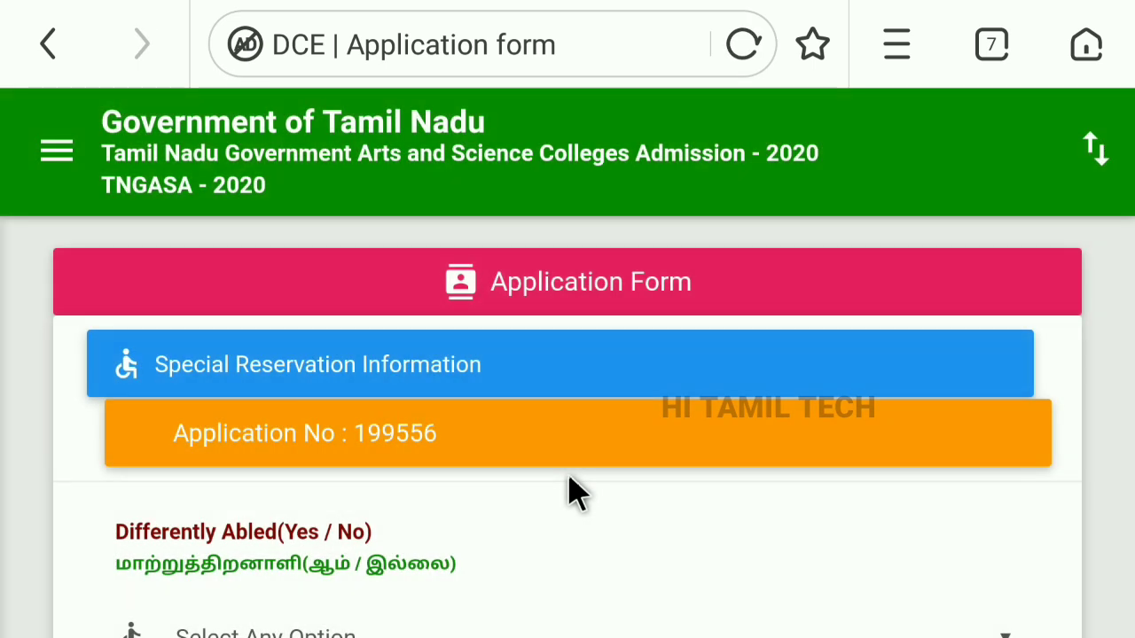
{"action": "scroll", "coordinate": [572, 492], "scroll_direction": "down", "scroll_amount": 3}
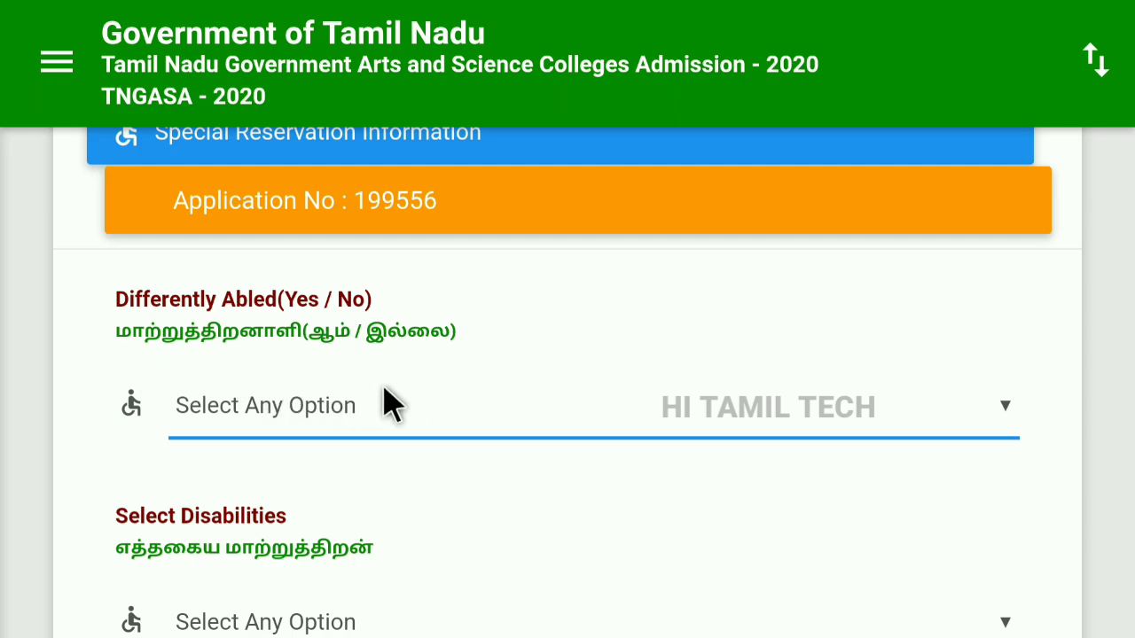
{"action": "left_click", "coordinate": [988, 419]}
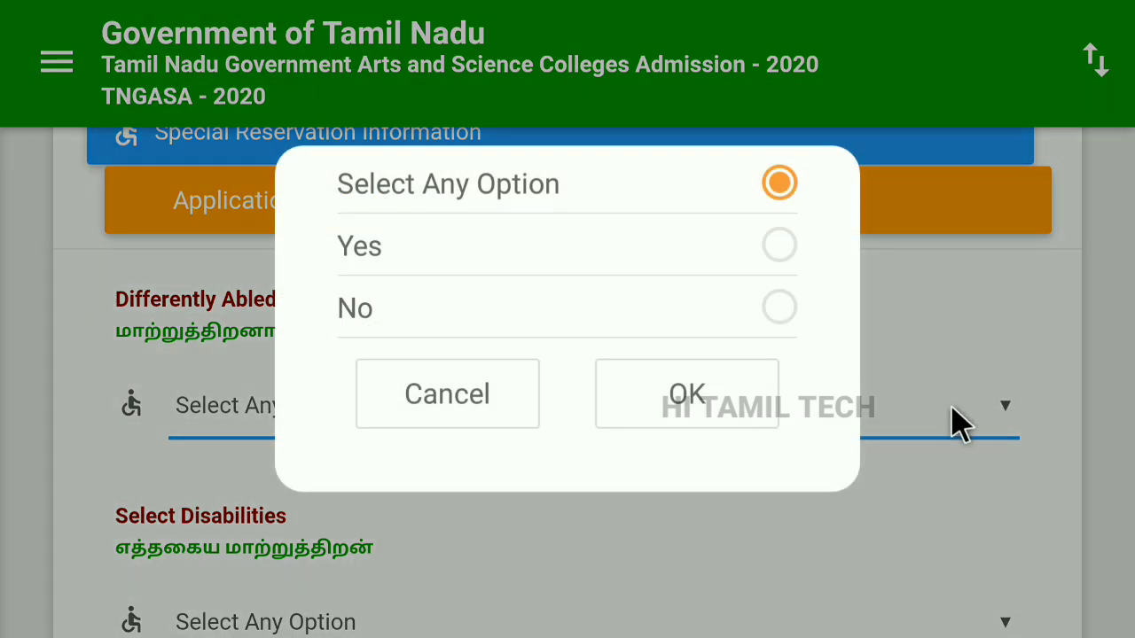
{"action": "left_click", "coordinate": [778, 312]}
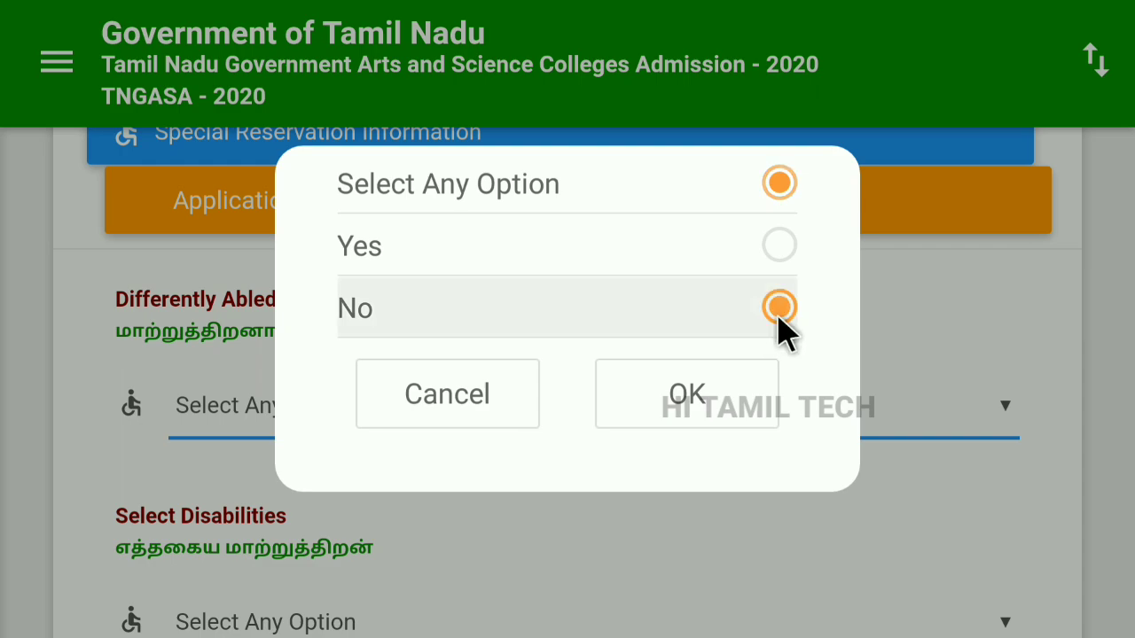
{"action": "left_click", "coordinate": [687, 395]}
{"action": "scroll", "coordinate": [612, 465], "scroll_direction": "down", "scroll_amount": 2}
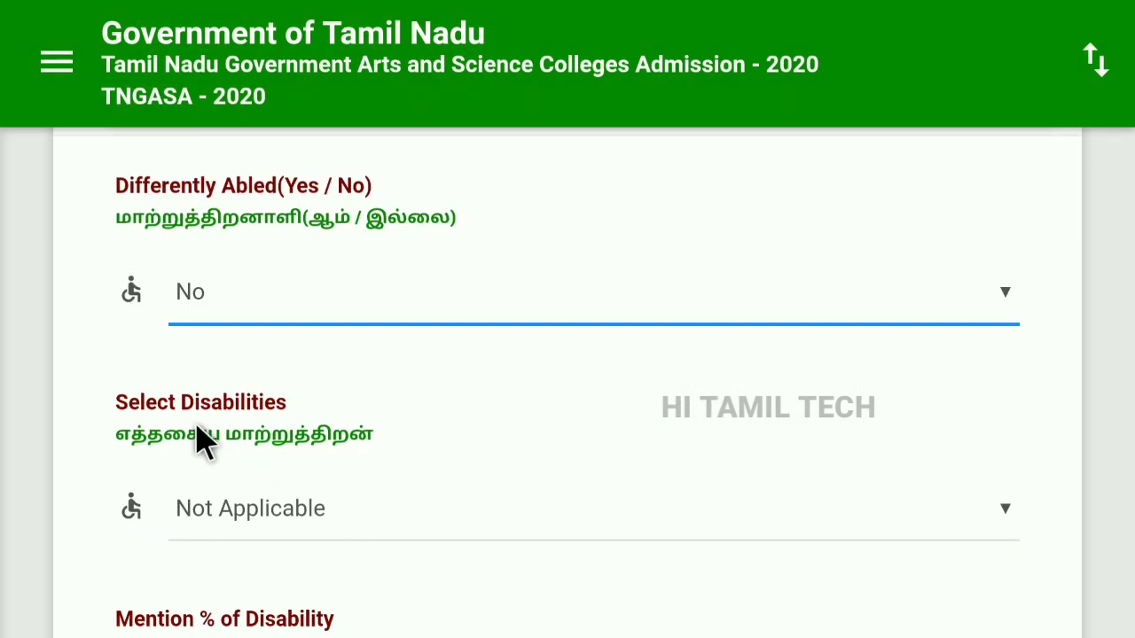
{"action": "left_click", "coordinate": [1001, 514]}
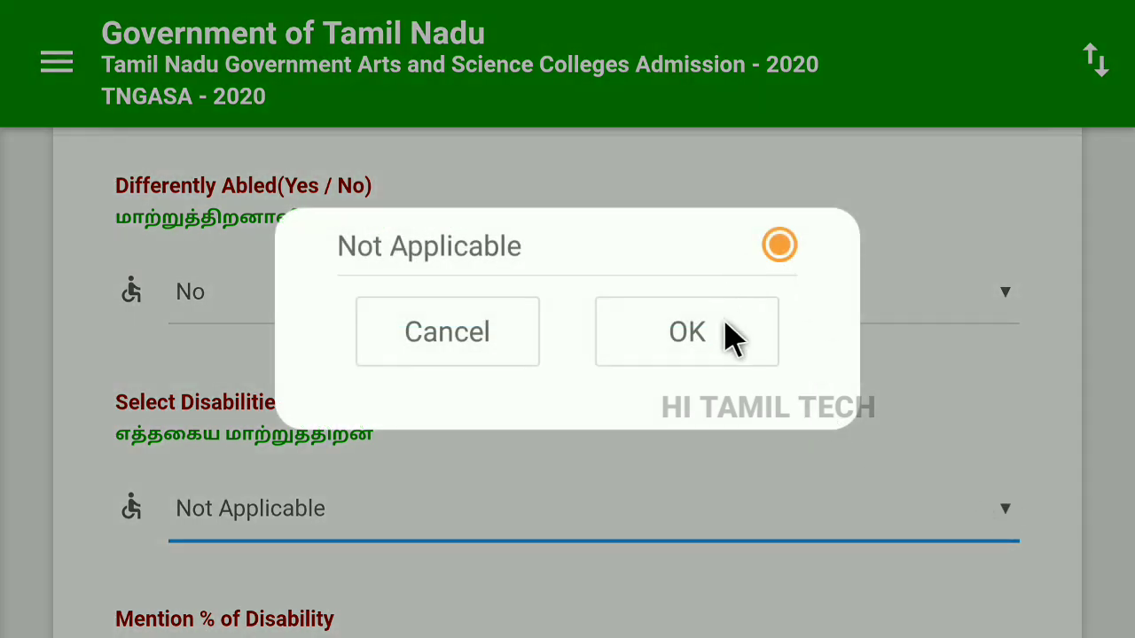
{"action": "left_click", "coordinate": [466, 345]}
Mark Eminent Sports Person as Yes with District level of participation.
{"action": "scroll", "coordinate": [656, 473], "scroll_direction": "down", "scroll_amount": 2}
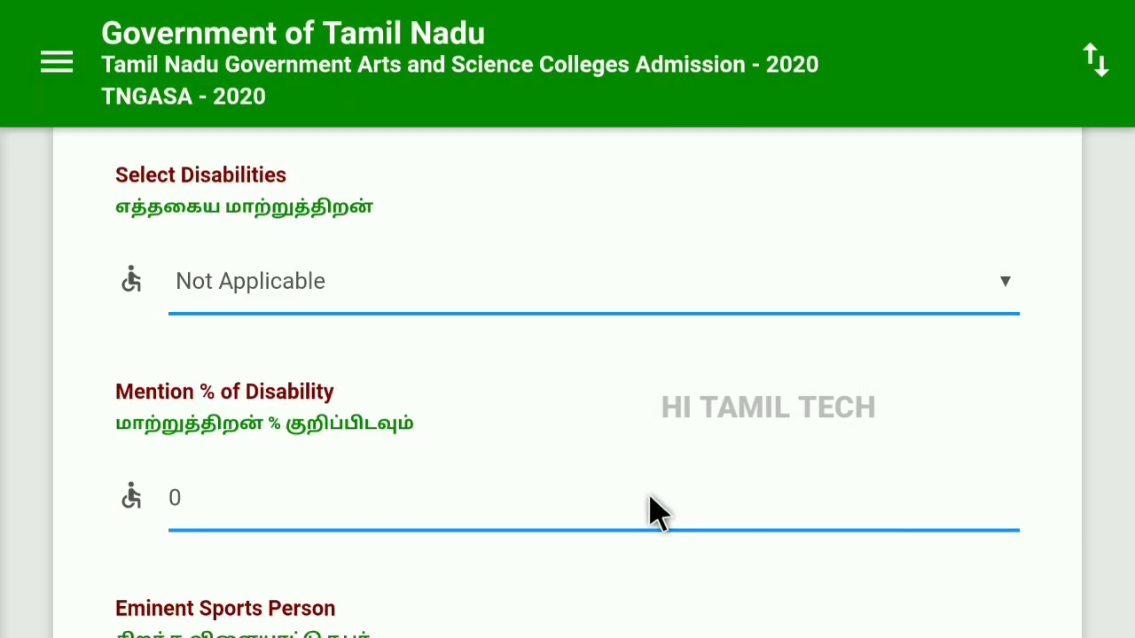
{"action": "left_click", "coordinate": [223, 446]}
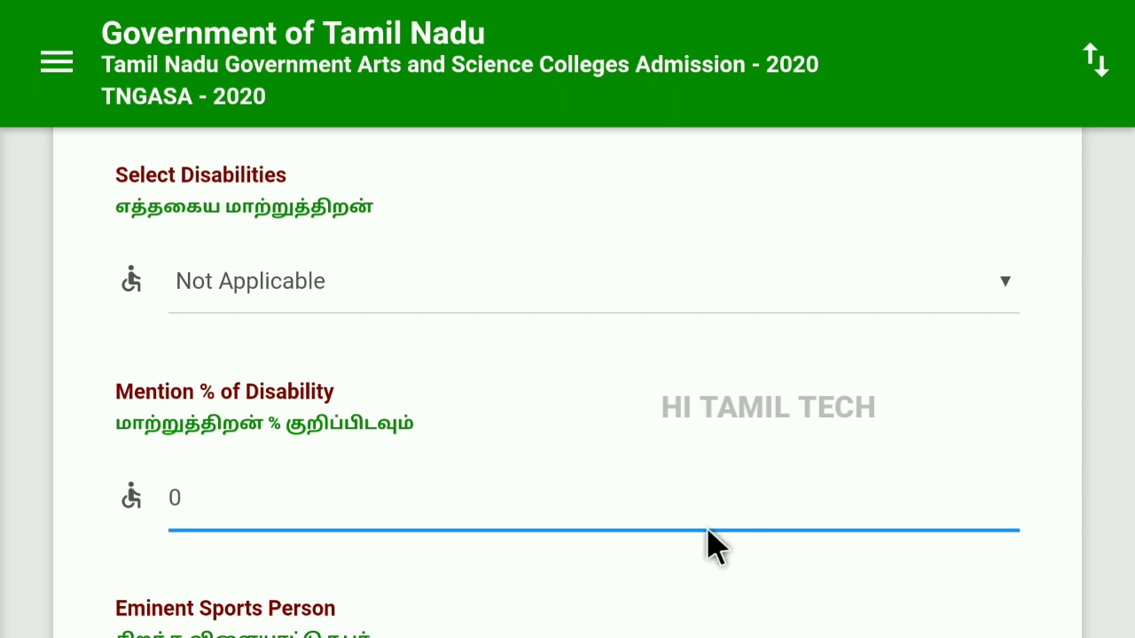
{"action": "scroll", "coordinate": [671, 504], "scroll_direction": "down", "scroll_amount": 3}
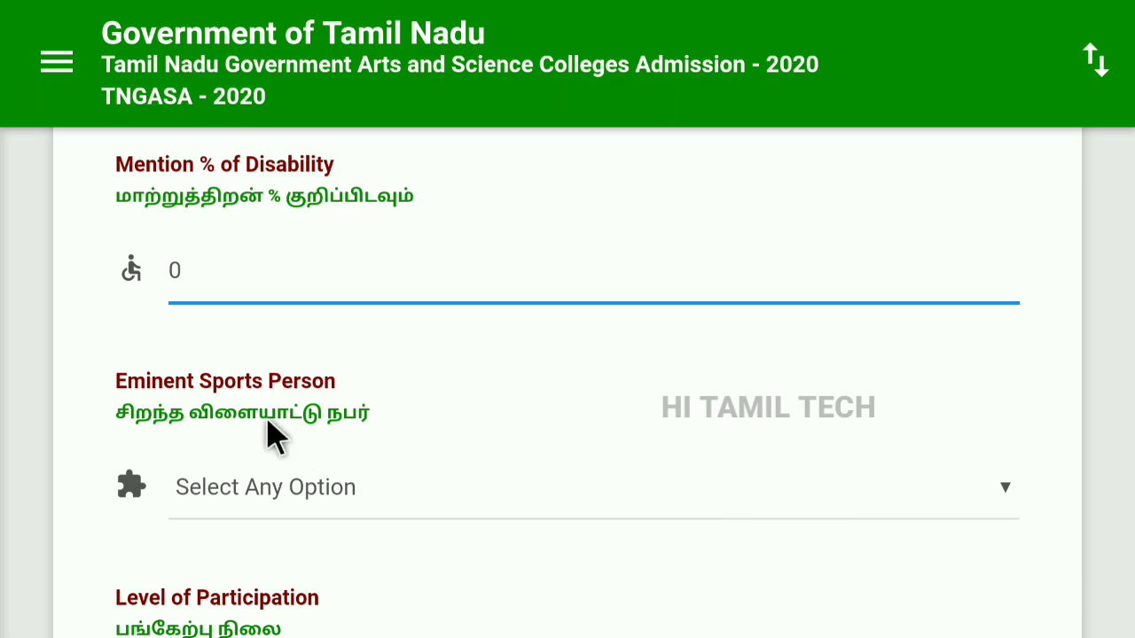
{"action": "left_click", "coordinate": [397, 448]}
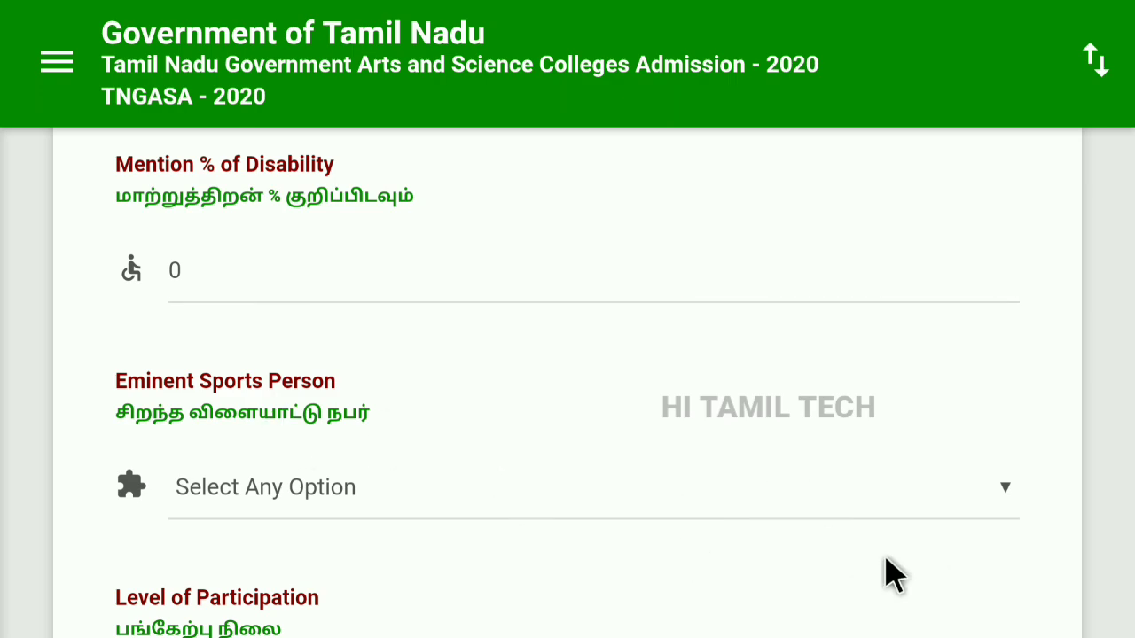
{"action": "left_click", "coordinate": [1006, 495]}
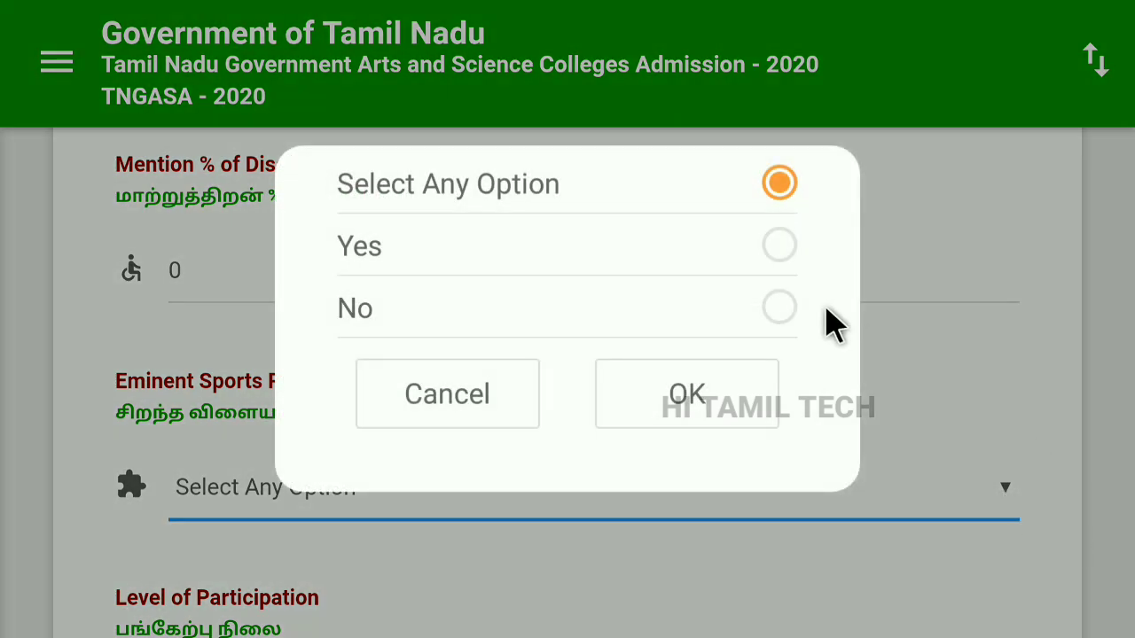
{"action": "left_click", "coordinate": [779, 250]}
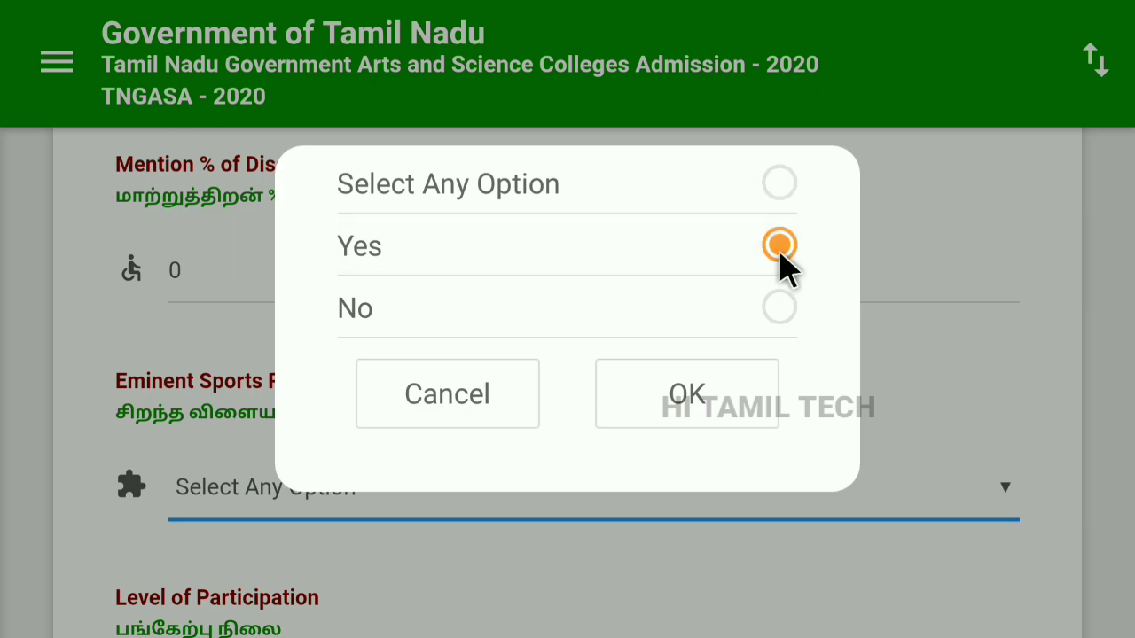
{"action": "left_click", "coordinate": [690, 400]}
{"action": "scroll", "coordinate": [709, 413], "scroll_direction": "down", "scroll_amount": 2}
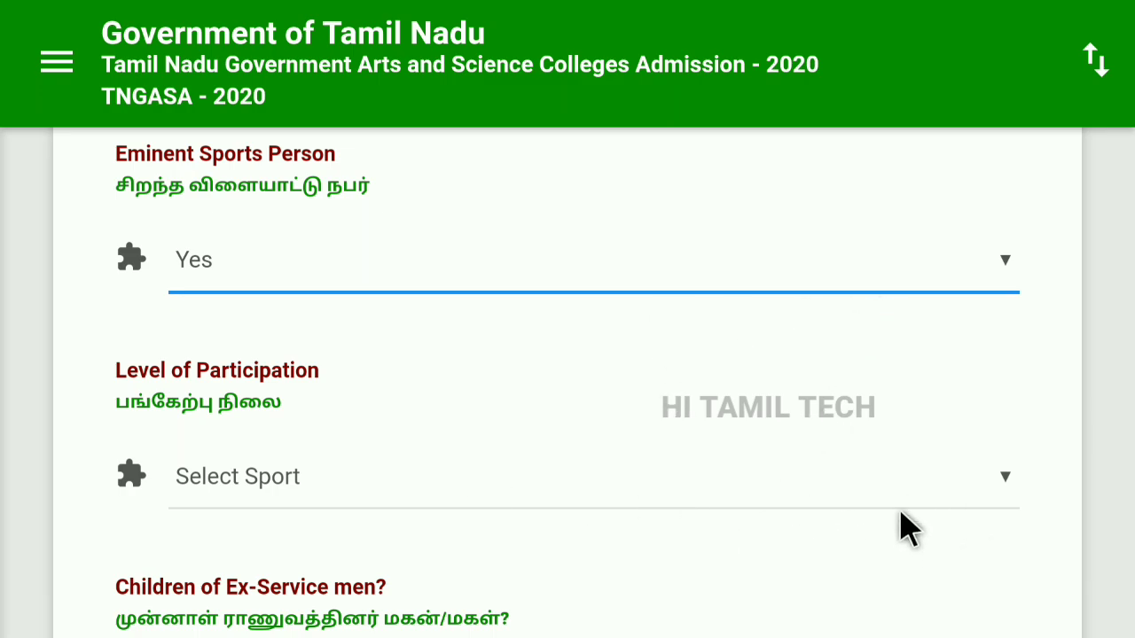
{"action": "left_click", "coordinate": [1005, 479]}
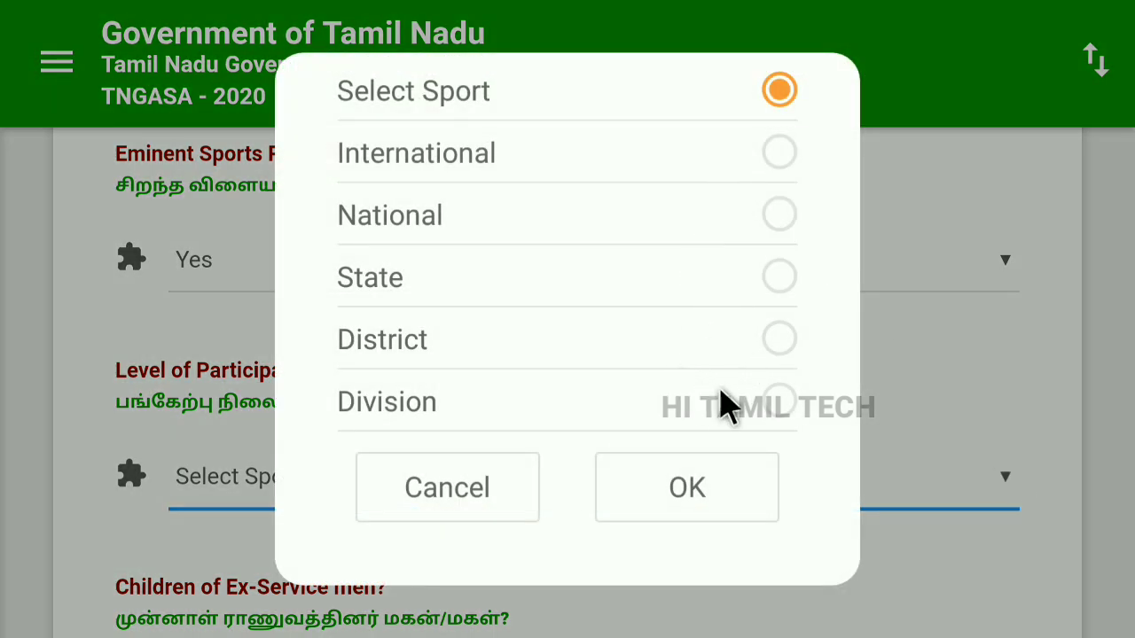
{"action": "left_click", "coordinate": [779, 339]}
{"action": "left_click", "coordinate": [733, 507]}
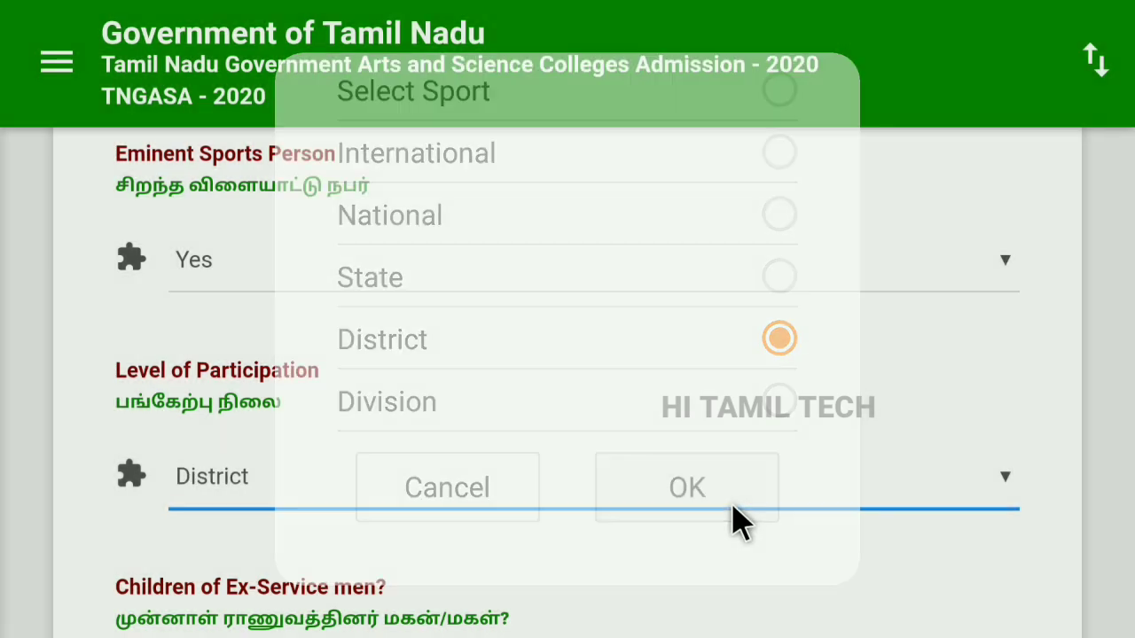
Answer No for Children of Ex-Service men and Yes for NCC (A) Certificate Holder.
{"action": "scroll", "coordinate": [734, 479], "scroll_direction": "down", "scroll_amount": 3}
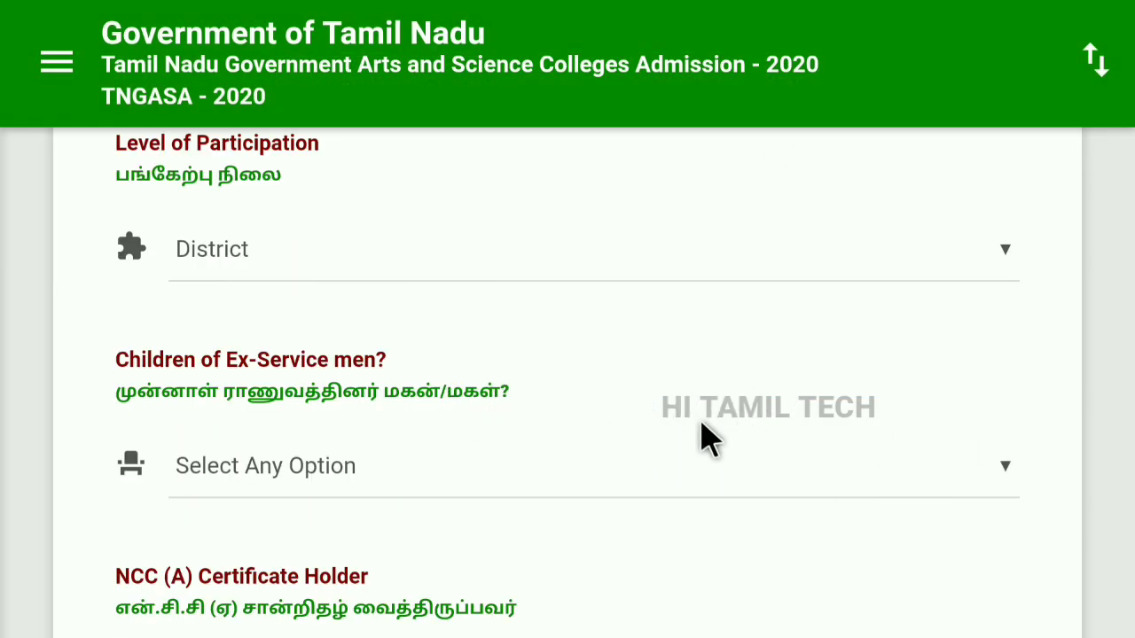
{"action": "left_click", "coordinate": [727, 445]}
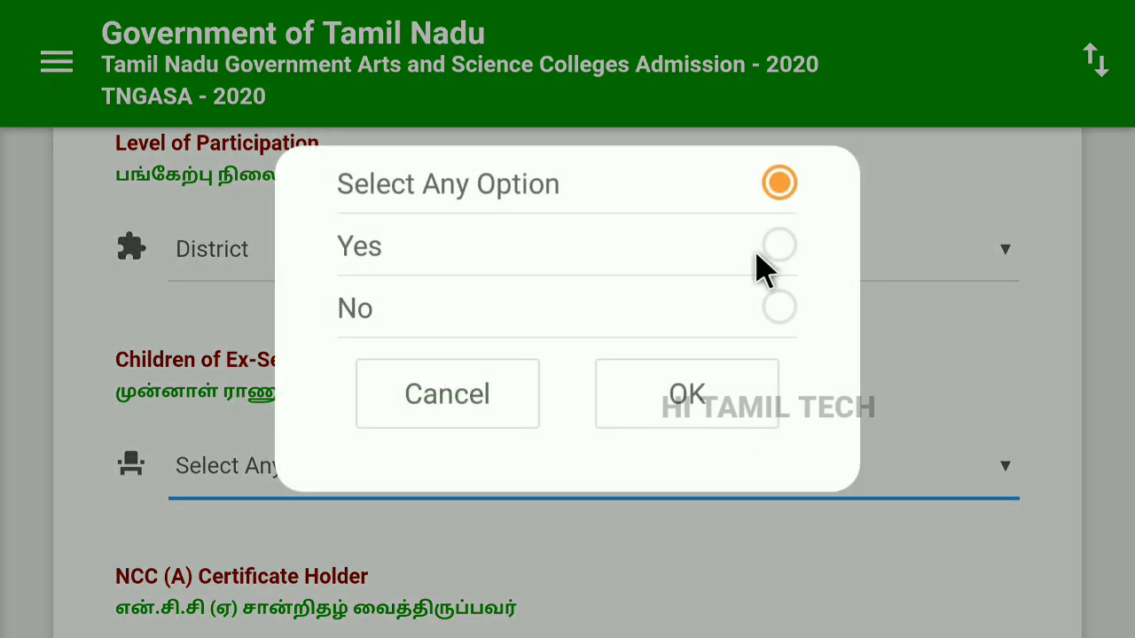
{"action": "left_click", "coordinate": [767, 330]}
{"action": "left_click", "coordinate": [730, 387]}
{"action": "scroll", "coordinate": [791, 449], "scroll_direction": "down", "scroll_amount": 3}
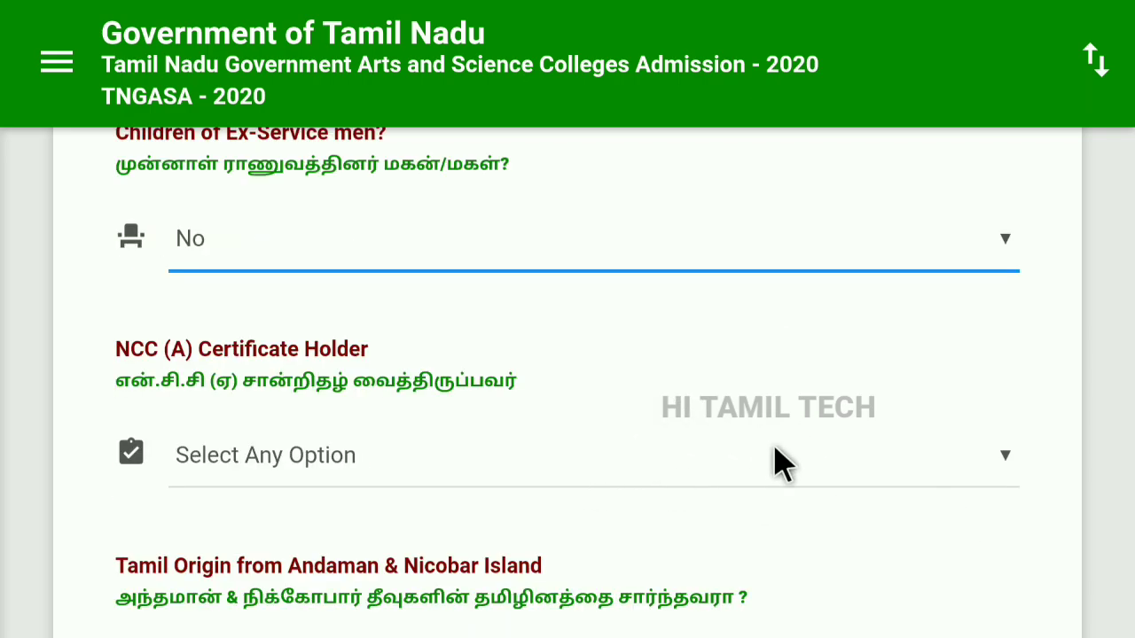
{"action": "left_click", "coordinate": [824, 461]}
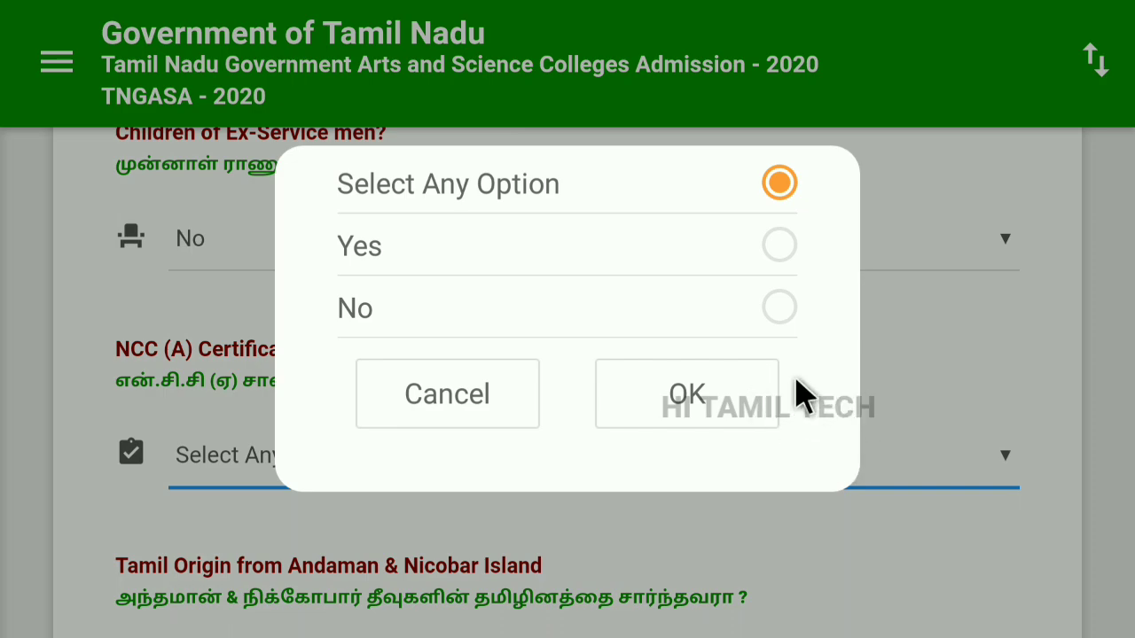
{"action": "left_click", "coordinate": [784, 245]}
{"action": "left_click", "coordinate": [716, 406]}
Answer No for Andaman & Nicobar origin and submit the reservation details.
{"action": "scroll", "coordinate": [665, 505], "scroll_direction": "down", "scroll_amount": 3}
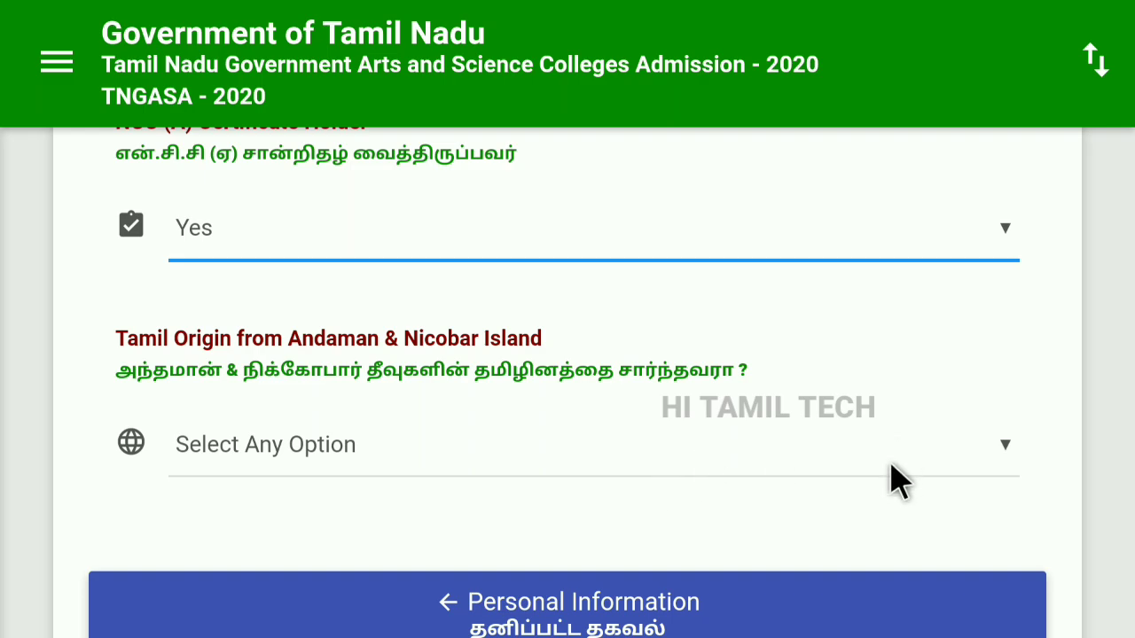
{"action": "left_click", "coordinate": [997, 448]}
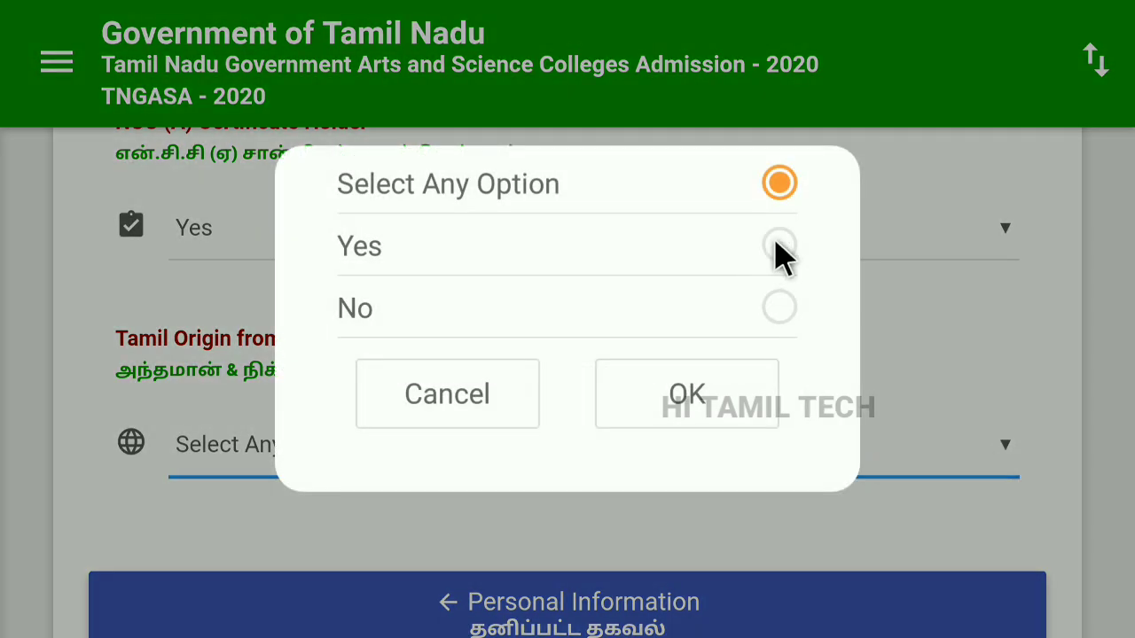
{"action": "left_click", "coordinate": [787, 330]}
{"action": "left_click", "coordinate": [742, 413]}
{"action": "scroll", "coordinate": [787, 432], "scroll_direction": "down", "scroll_amount": 3}
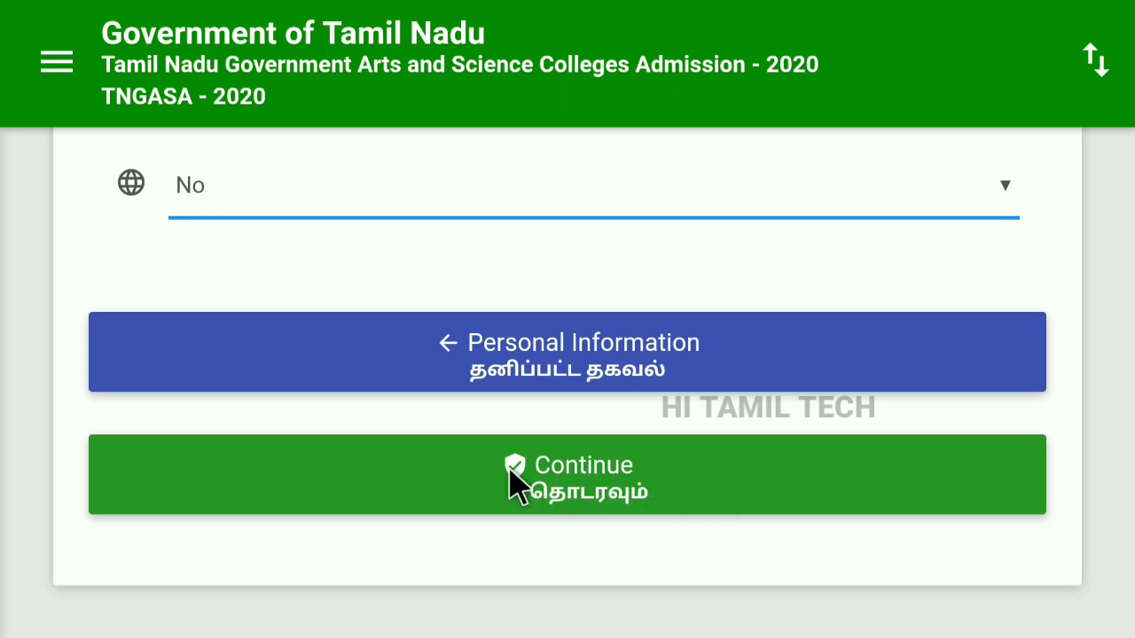
{"action": "left_click", "coordinate": [596, 496]}
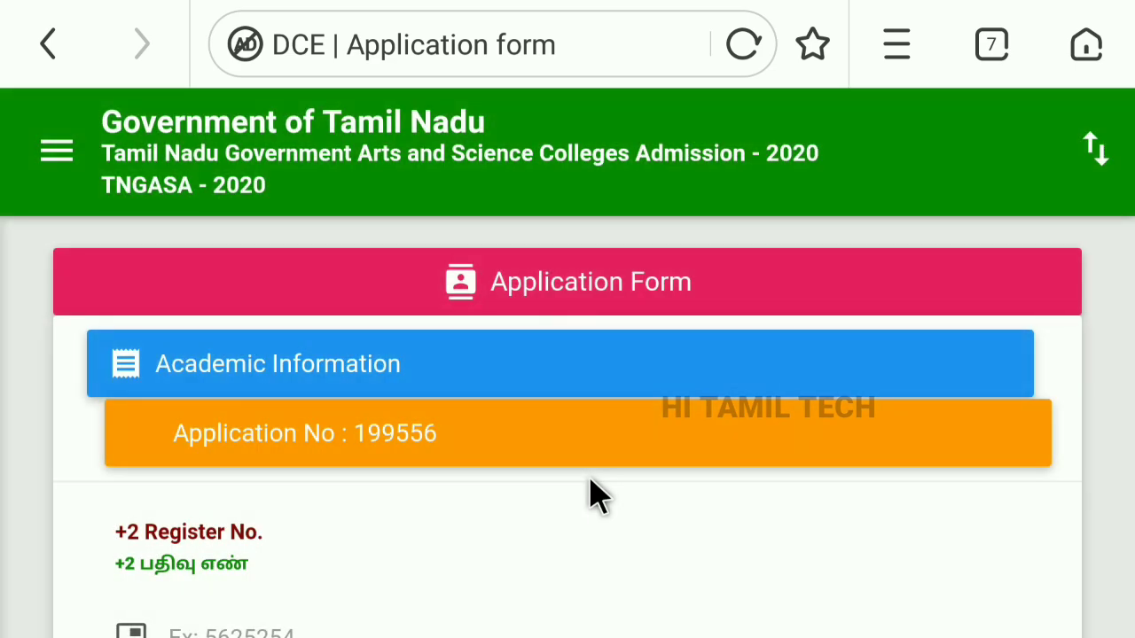
Keep HSC as Qualifying Examination and Yes for Whether +1 Pass.
{"action": "scroll", "coordinate": [596, 496], "scroll_direction": "down", "scroll_amount": 2}
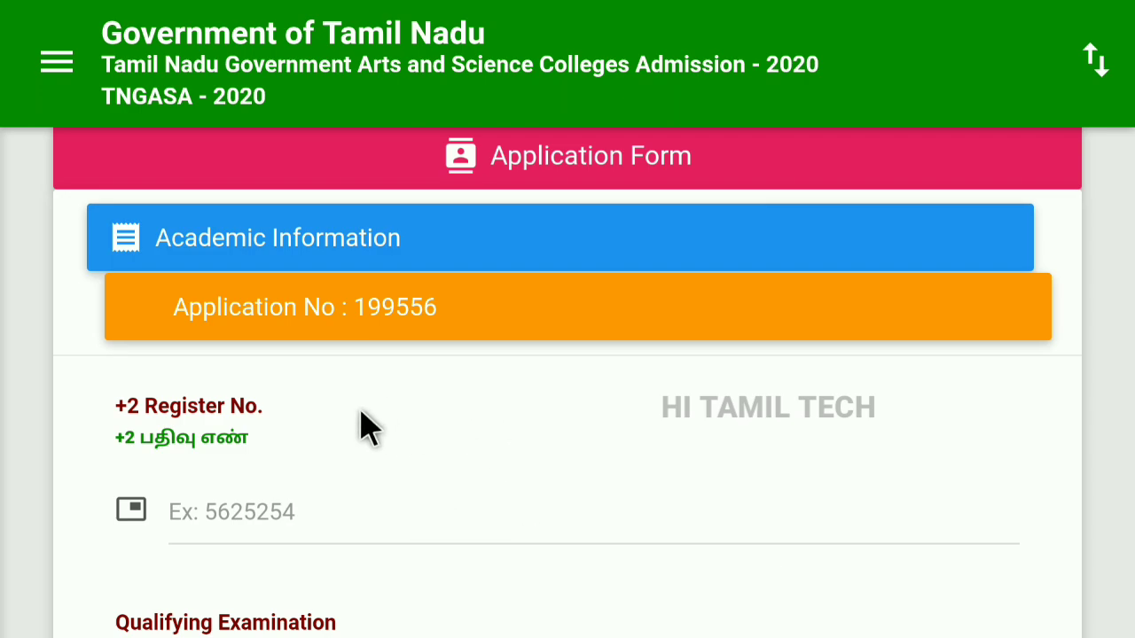
{"action": "scroll", "coordinate": [598, 464], "scroll_direction": "down", "scroll_amount": 3}
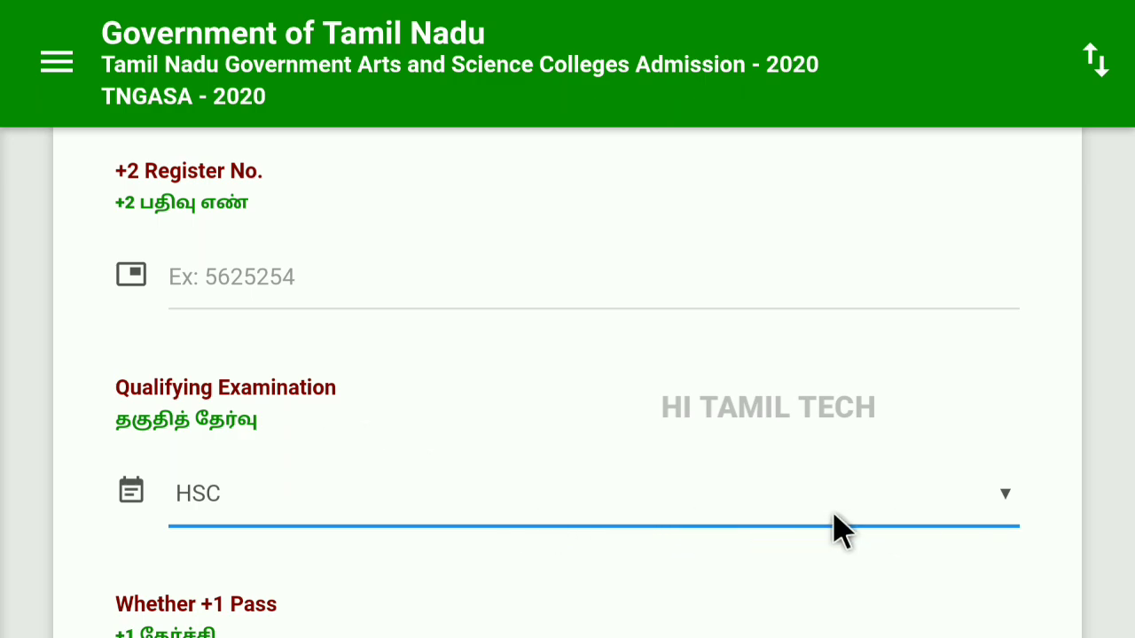
{"action": "left_click", "coordinate": [1003, 495]}
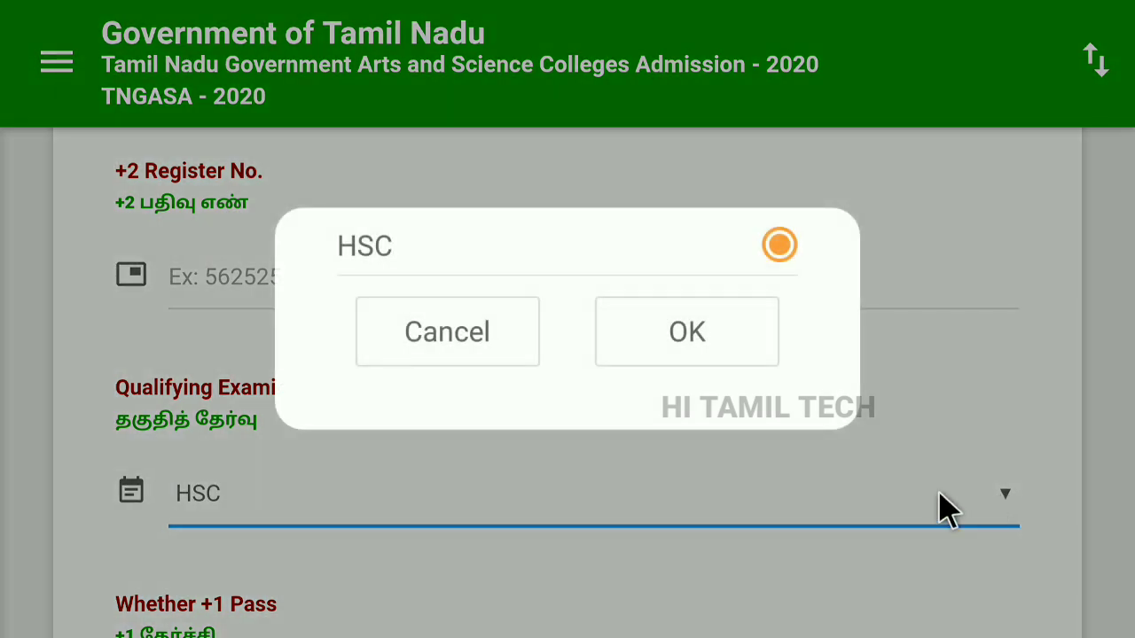
{"action": "left_click", "coordinate": [687, 333]}
{"action": "scroll", "coordinate": [680, 476], "scroll_direction": "down", "scroll_amount": 2}
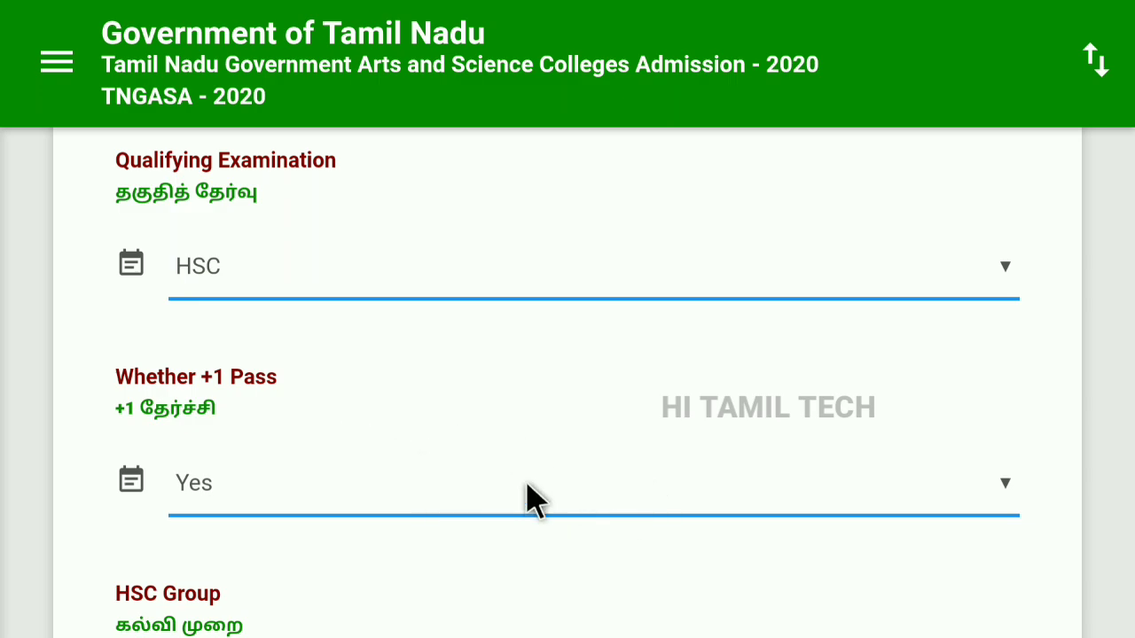
{"action": "left_click", "coordinate": [1005, 492]}
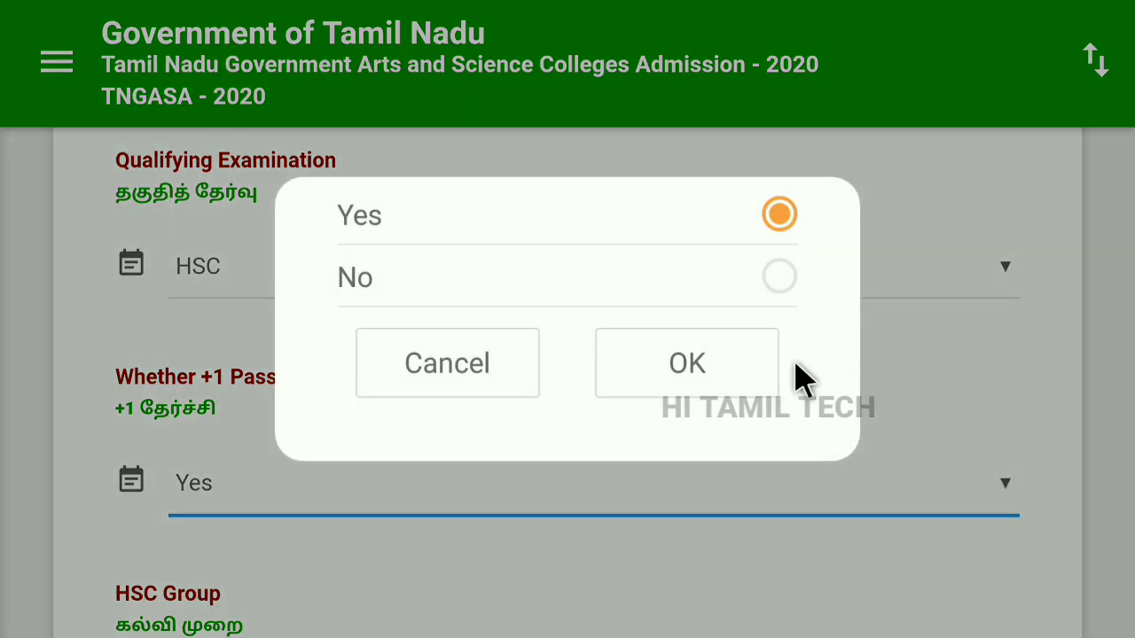
{"action": "left_click", "coordinate": [694, 391]}
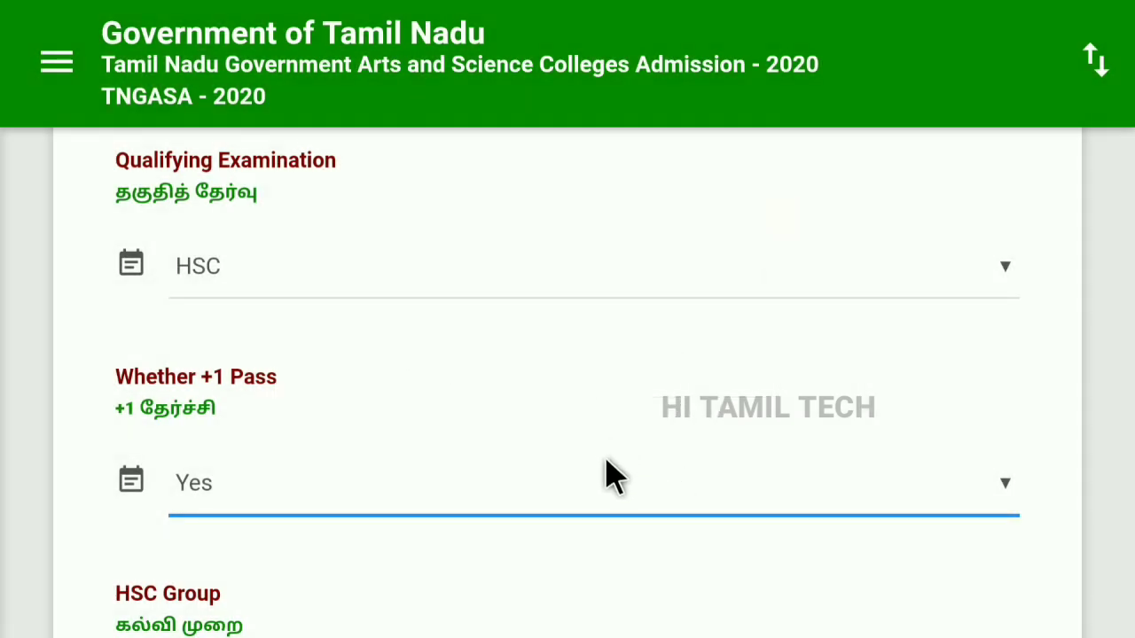
{"action": "scroll", "coordinate": [638, 470], "scroll_direction": "down", "scroll_amount": 3}
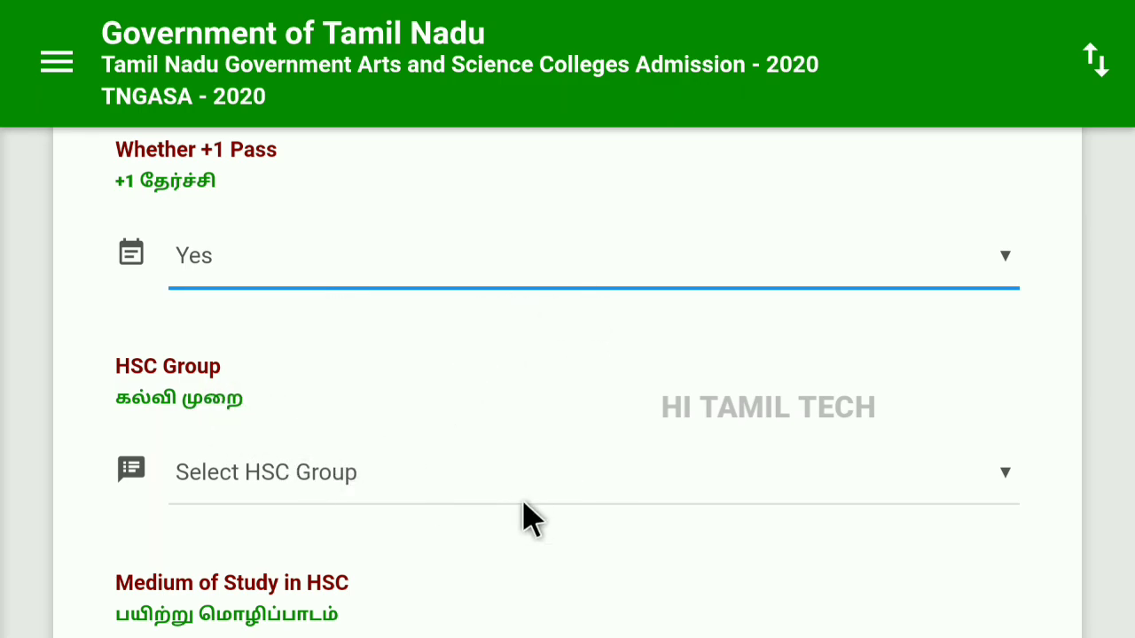
Choose HSC Vocational as the HSC group and Tamil as the medium.
{"action": "left_click", "coordinate": [1004, 483]}
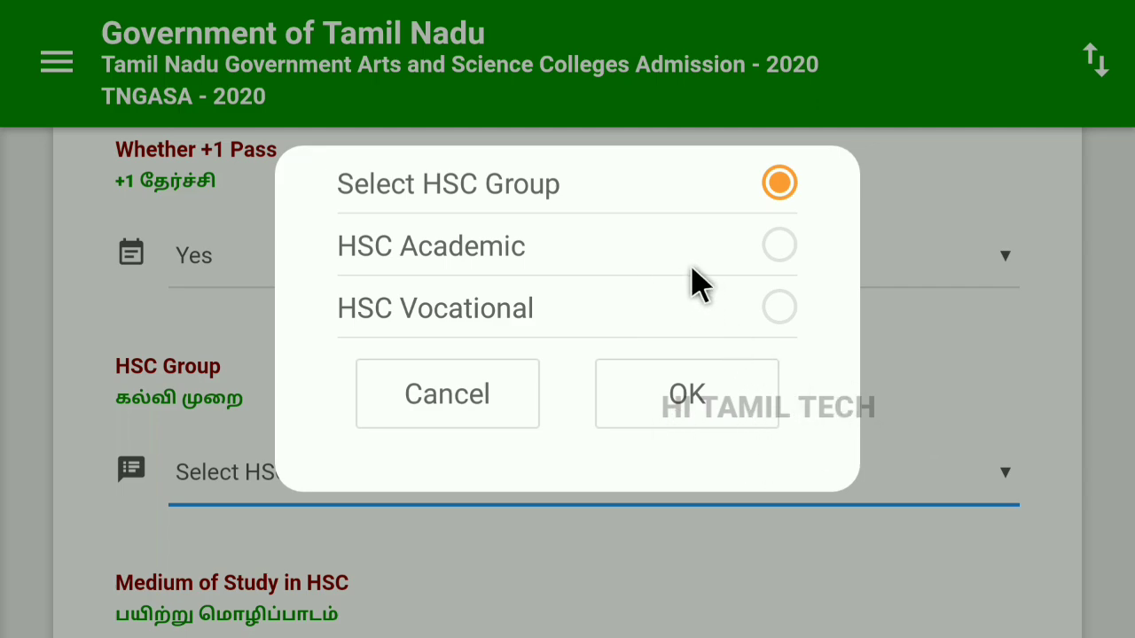
{"action": "left_click", "coordinate": [771, 309]}
{"action": "left_click", "coordinate": [707, 397]}
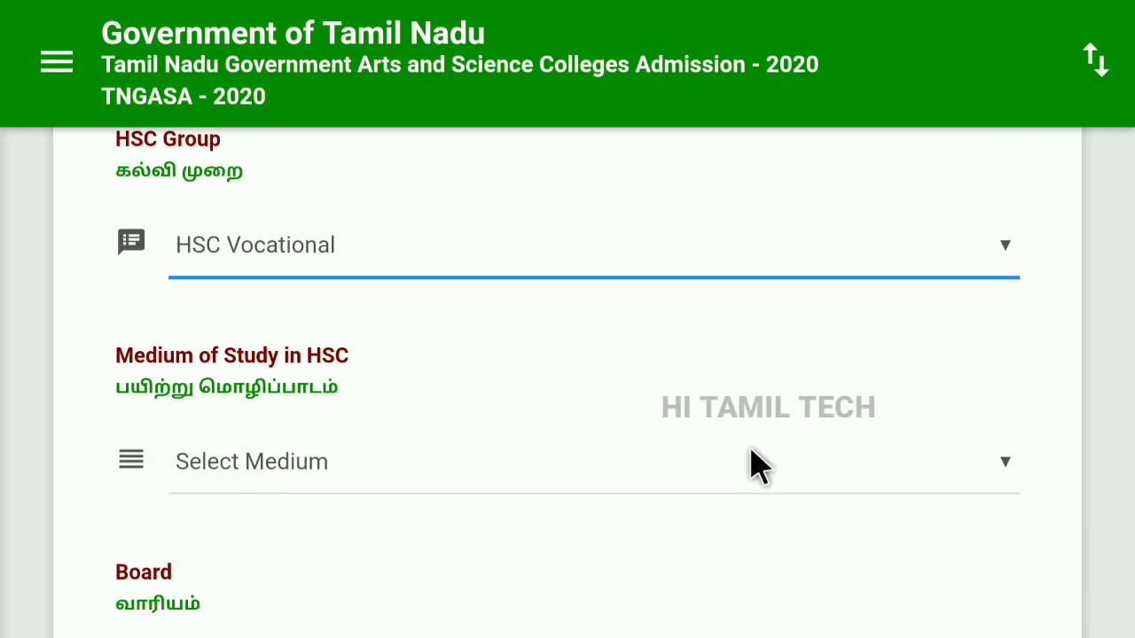
{"action": "left_click", "coordinate": [866, 384]}
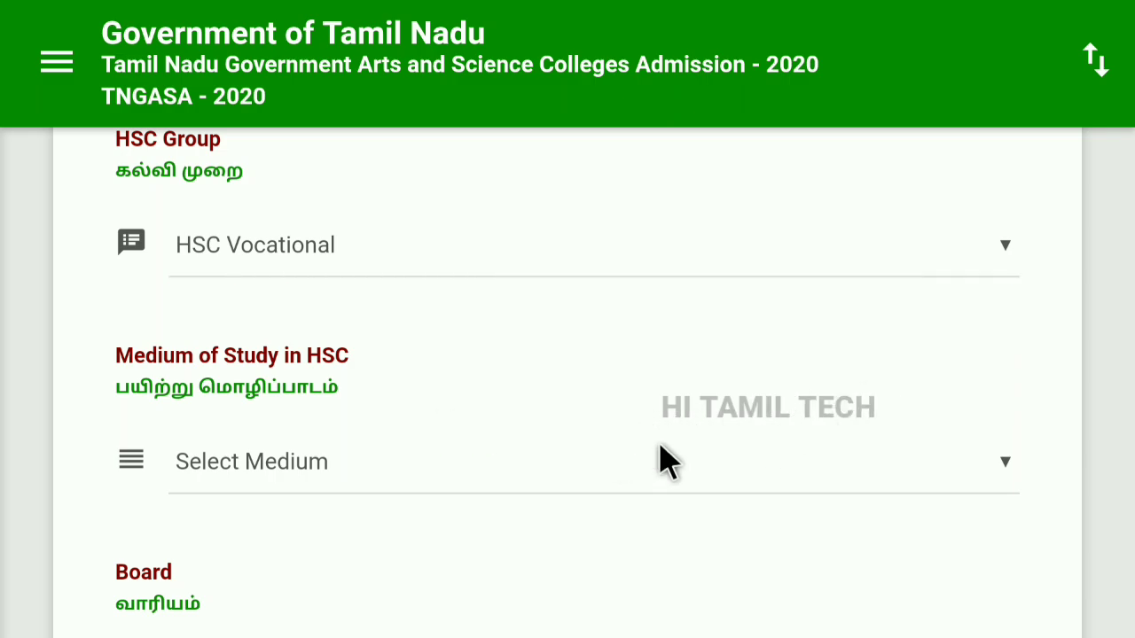
{"action": "left_click", "coordinate": [696, 490]}
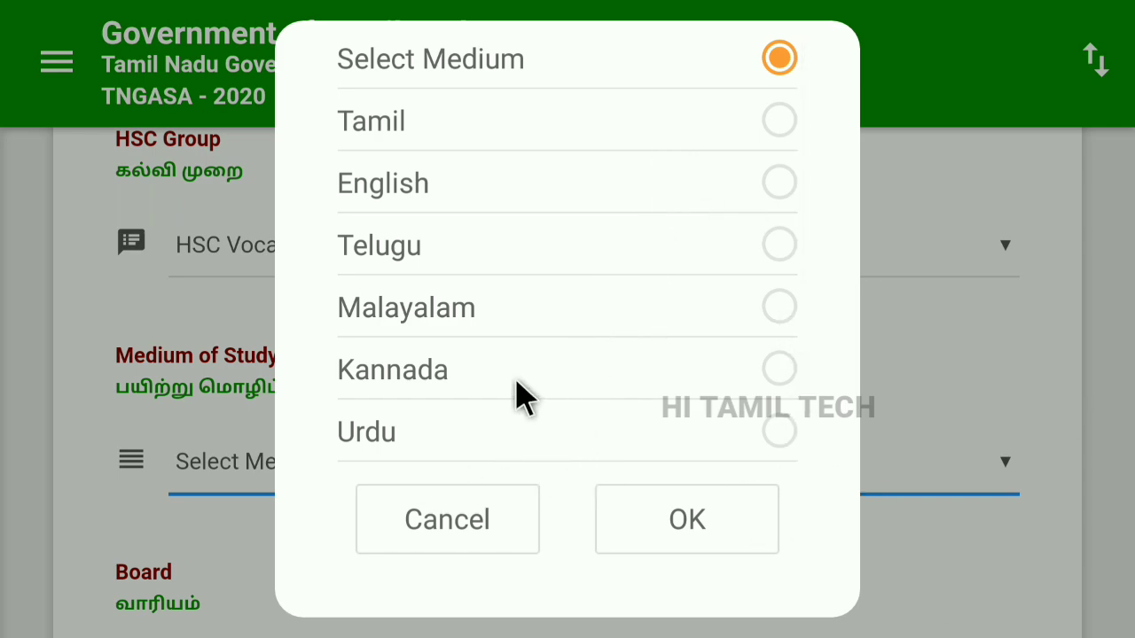
{"action": "left_click", "coordinate": [773, 124]}
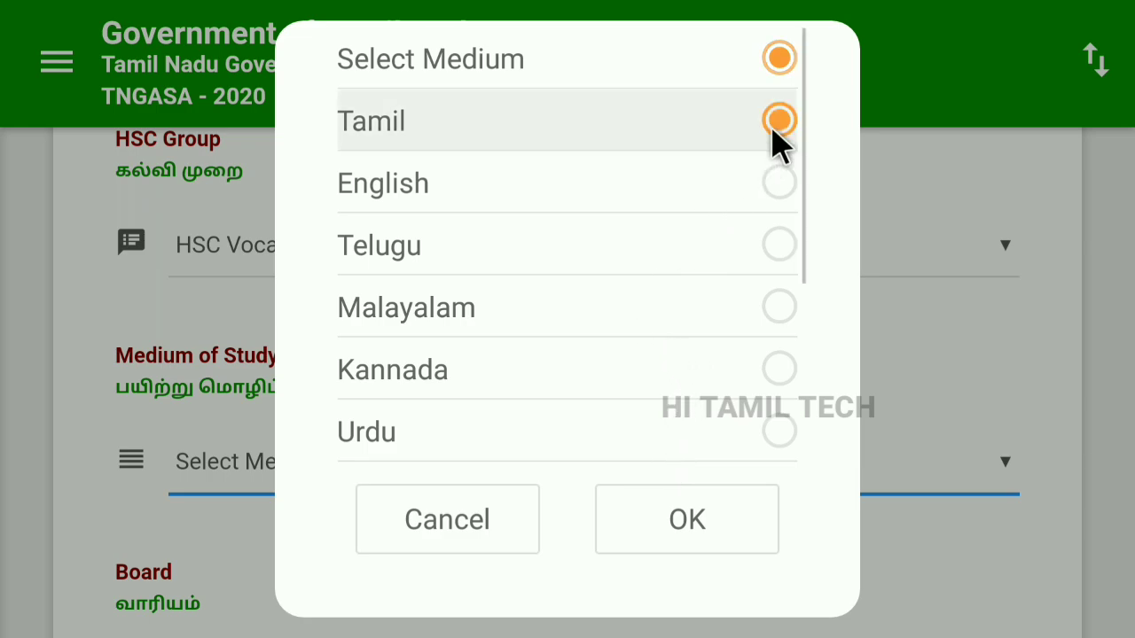
{"action": "left_click", "coordinate": [688, 519]}
{"action": "scroll", "coordinate": [620, 431], "scroll_direction": "down", "scroll_amount": 3}
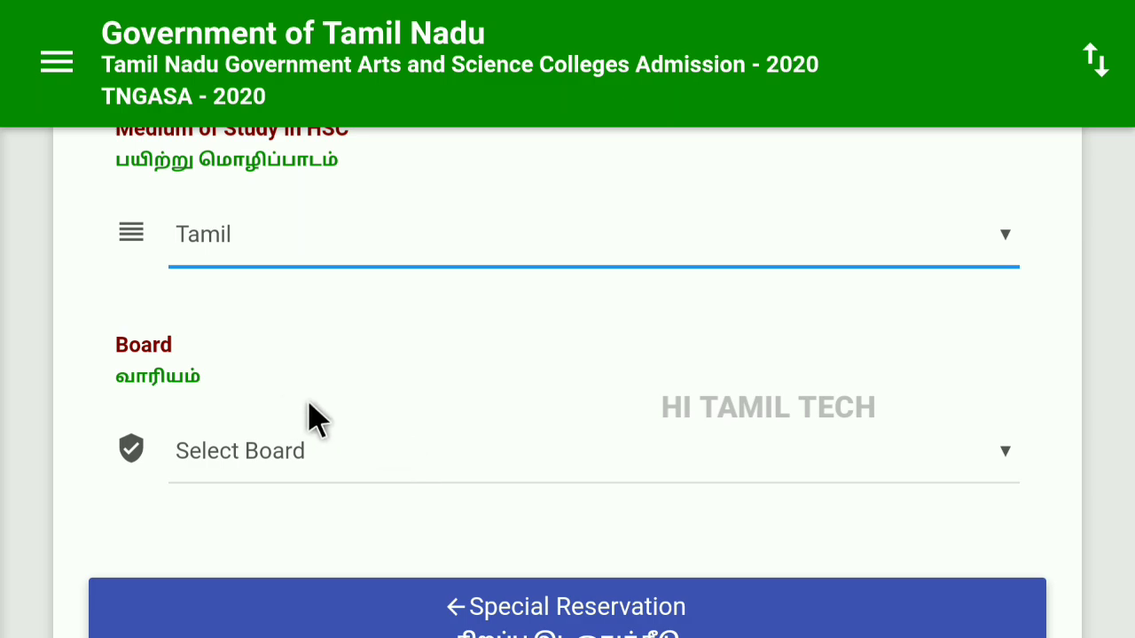
Select Tamil Nadu Board of Higher Secondary Education, Chennai, and continue to marks entry.
{"action": "left_click", "coordinate": [984, 467]}
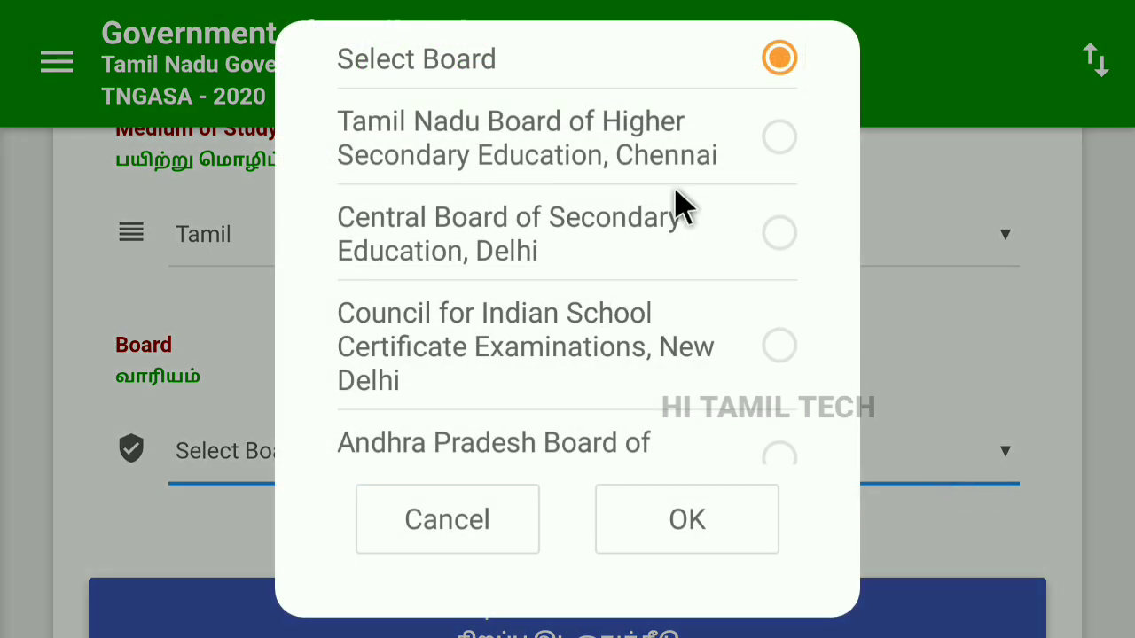
{"action": "left_click", "coordinate": [631, 177]}
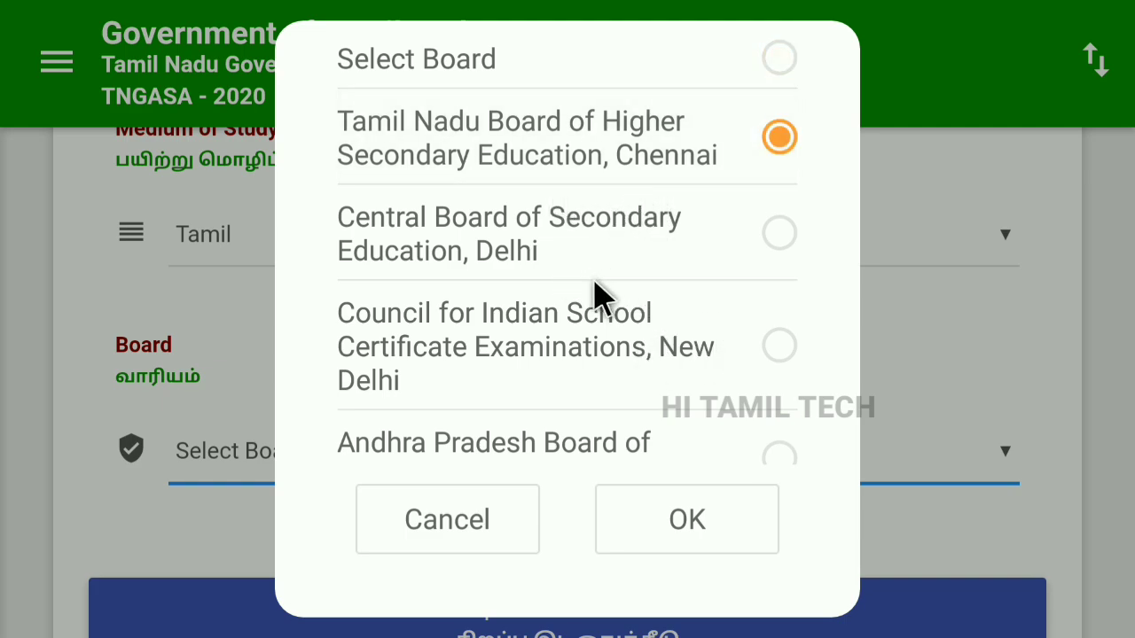
{"action": "scroll", "coordinate": [643, 341], "scroll_direction": "down", "scroll_amount": 3}
{"action": "scroll", "coordinate": [651, 421], "scroll_direction": "down", "scroll_amount": 3}
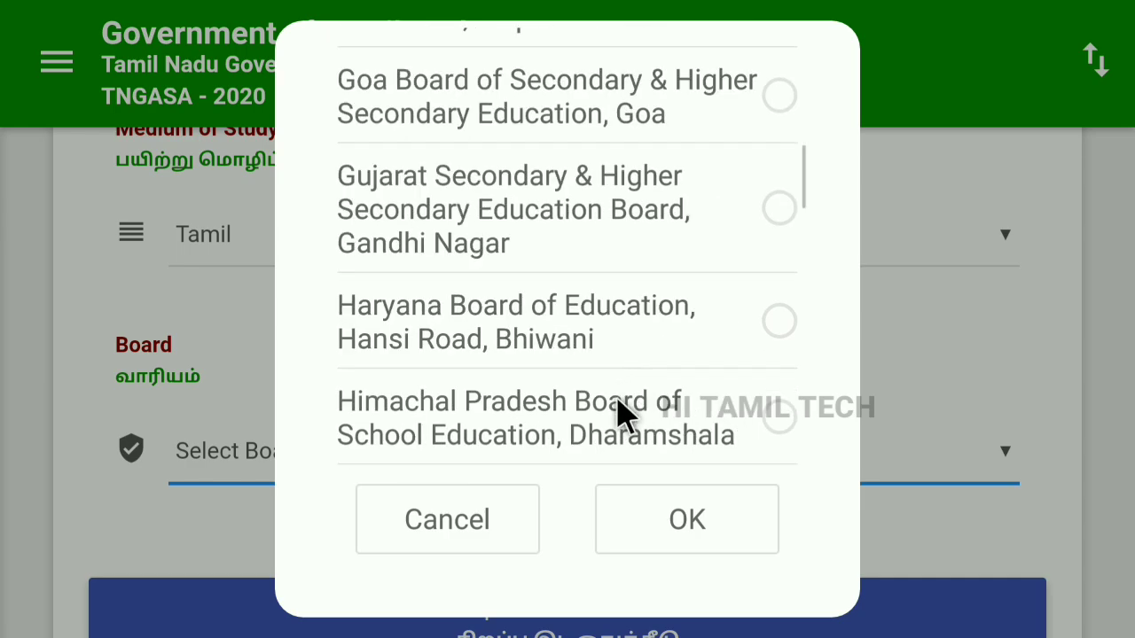
{"action": "scroll", "coordinate": [610, 346], "scroll_direction": "up", "scroll_amount": 4}
{"action": "scroll", "coordinate": [603, 328], "scroll_direction": "up", "scroll_amount": 3}
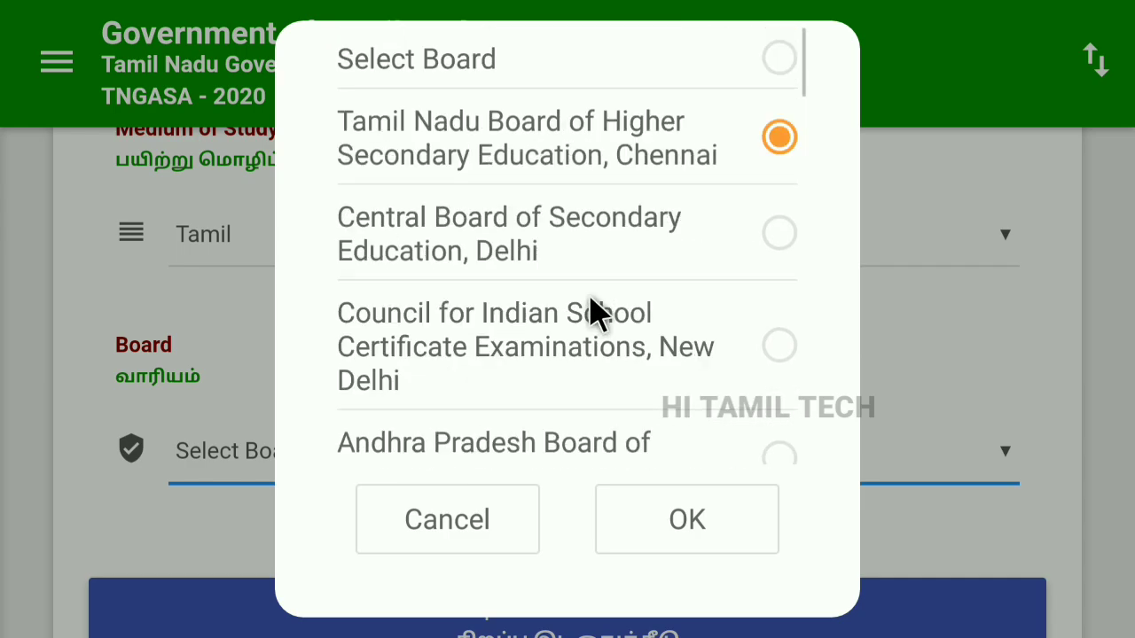
{"action": "left_click", "coordinate": [689, 554]}
{"action": "scroll", "coordinate": [567, 399], "scroll_direction": "down", "scroll_amount": 3}
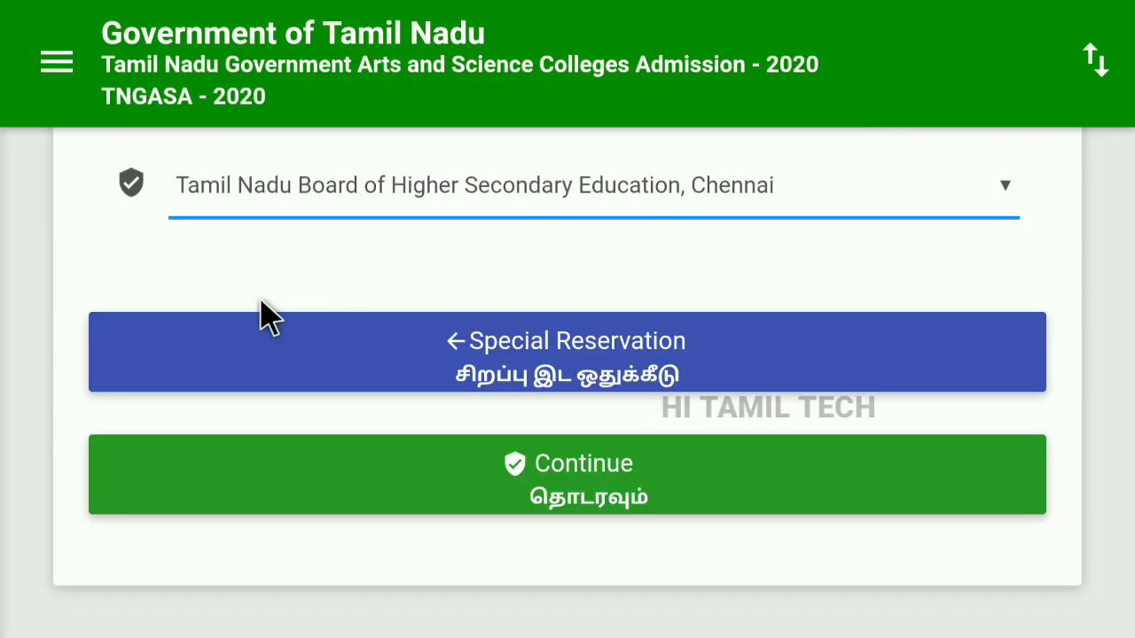
{"action": "left_click", "coordinate": [576, 501]}
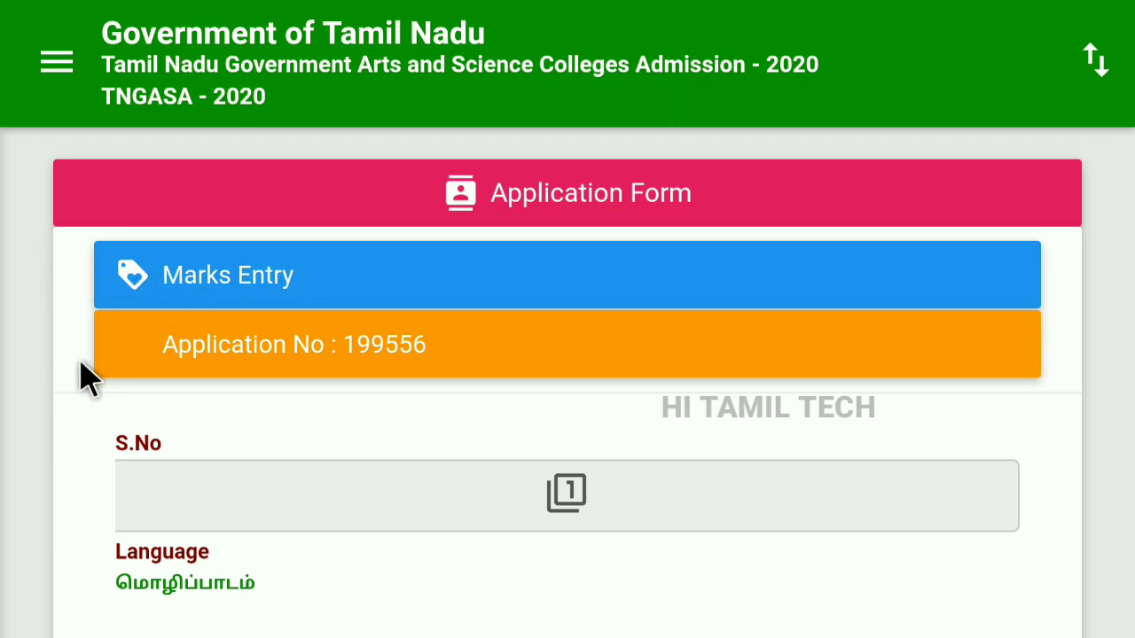
{"action": "scroll", "coordinate": [86, 377], "scroll_direction": "down", "scroll_amount": 2}
{"action": "scroll", "coordinate": [84, 355], "scroll_direction": "down", "scroll_amount": 2}
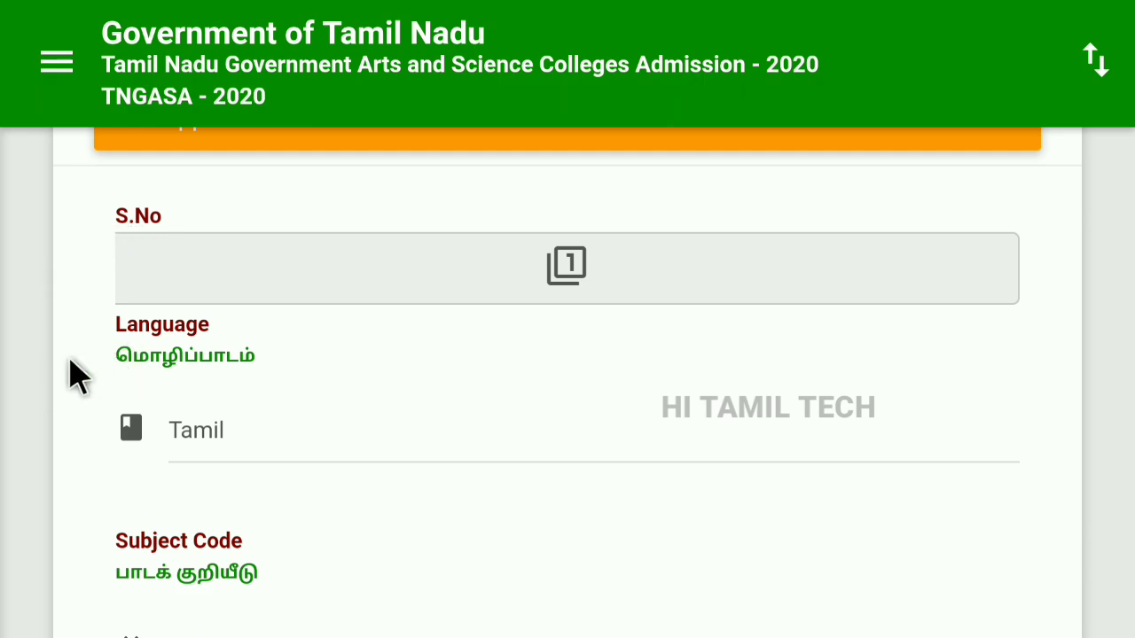
{"action": "scroll", "coordinate": [102, 359], "scroll_direction": "down", "scroll_amount": 2}
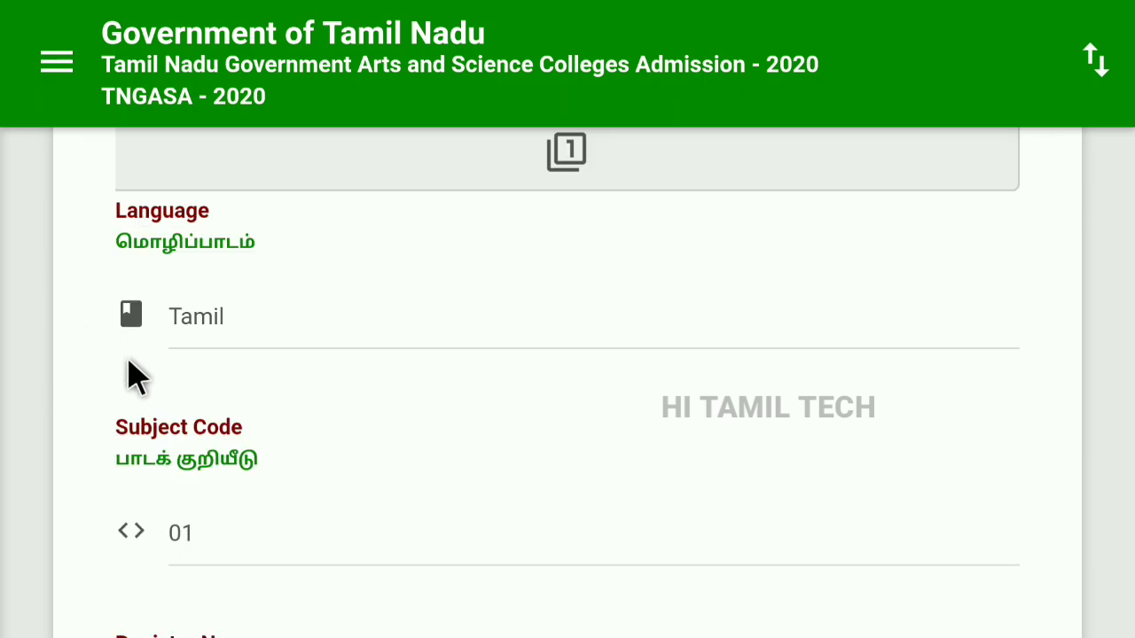
{"action": "scroll", "coordinate": [98, 407], "scroll_direction": "down", "scroll_amount": 2}
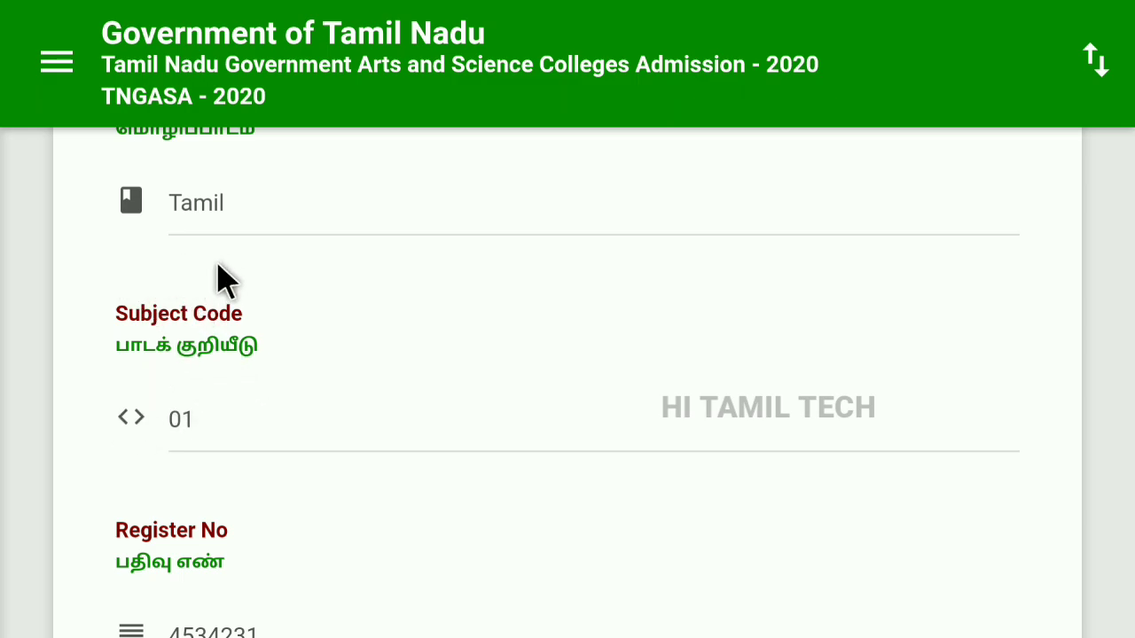
{"action": "scroll", "coordinate": [122, 485], "scroll_direction": "down", "scroll_amount": 2}
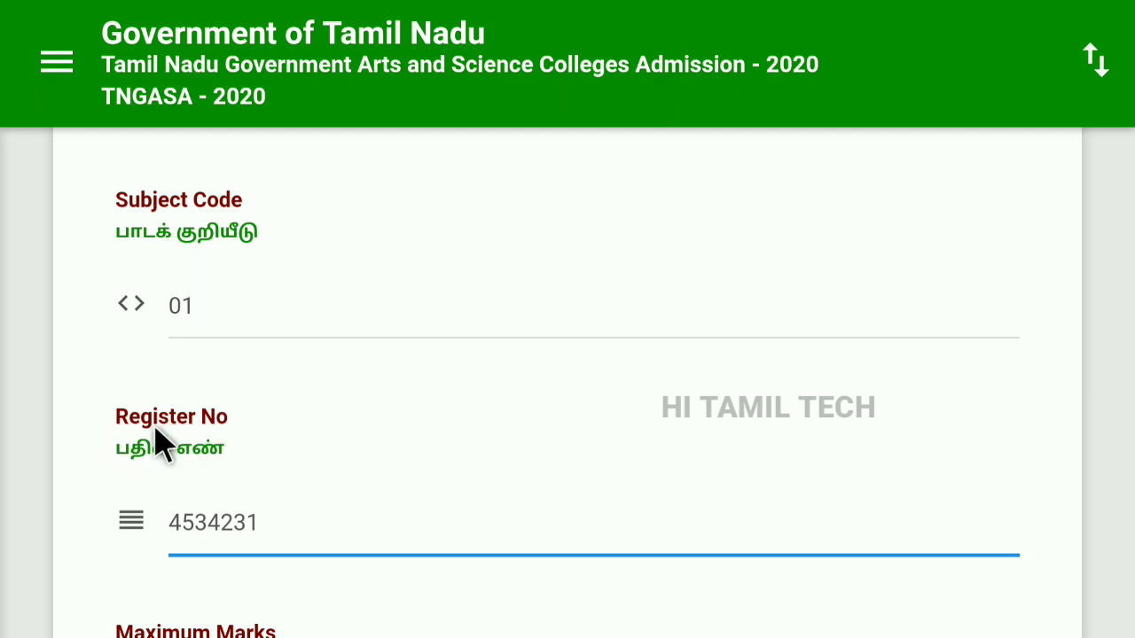
{"action": "scroll", "coordinate": [153, 463], "scroll_direction": "down", "scroll_amount": 4}
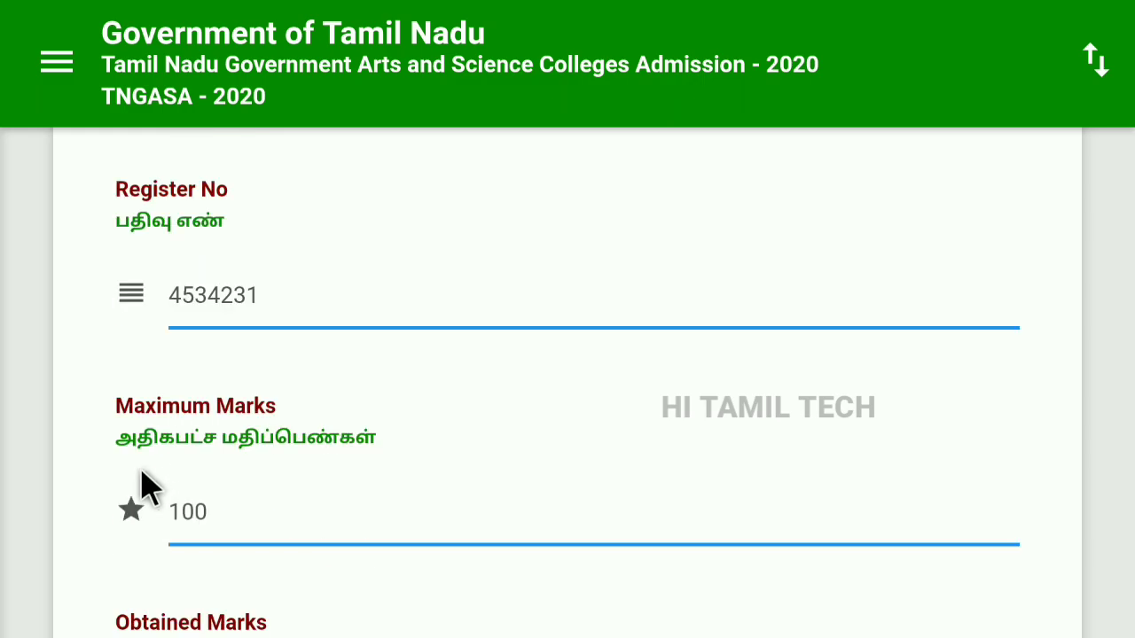
{"action": "scroll", "coordinate": [146, 447], "scroll_direction": "down", "scroll_amount": 4}
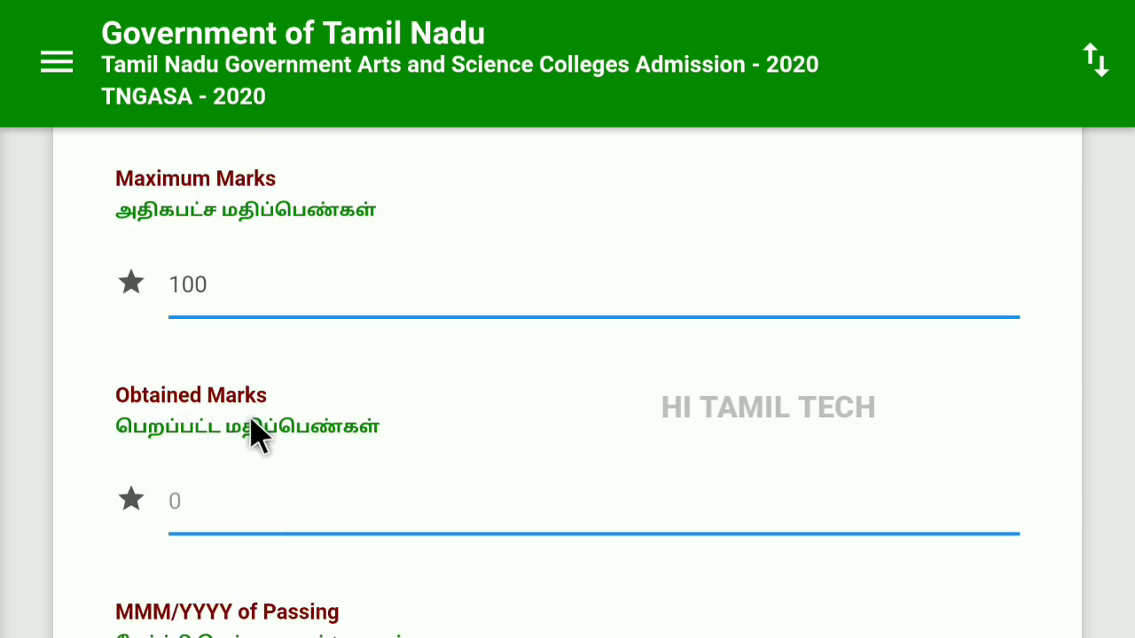
{"action": "scroll", "coordinate": [164, 476], "scroll_direction": "down", "scroll_amount": 2}
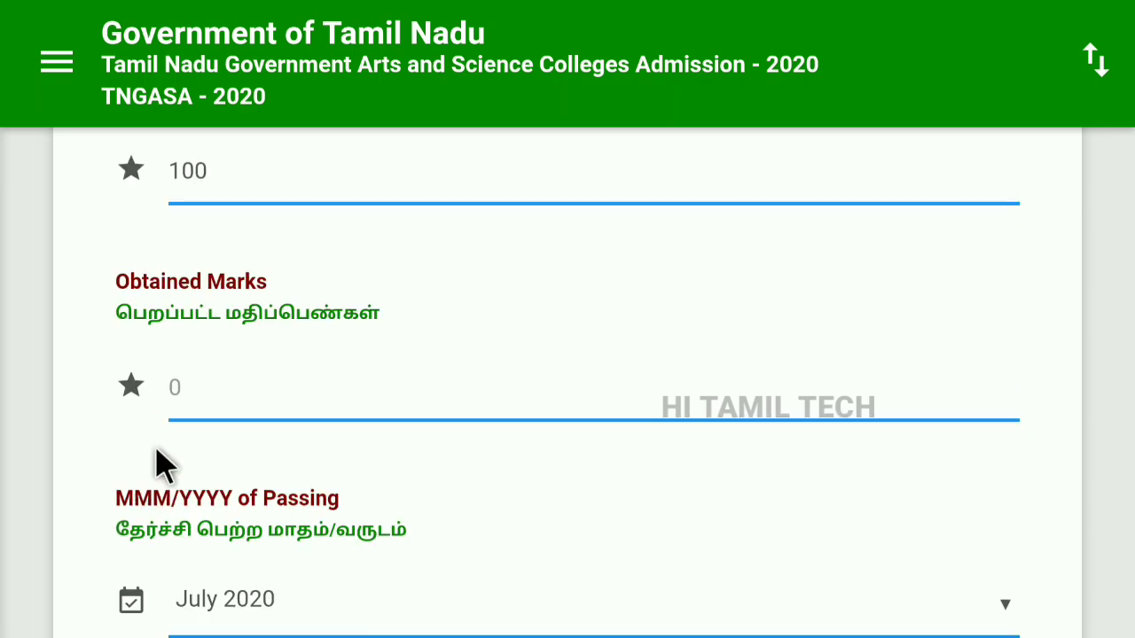
{"action": "scroll", "coordinate": [120, 490], "scroll_direction": "down", "scroll_amount": 2}
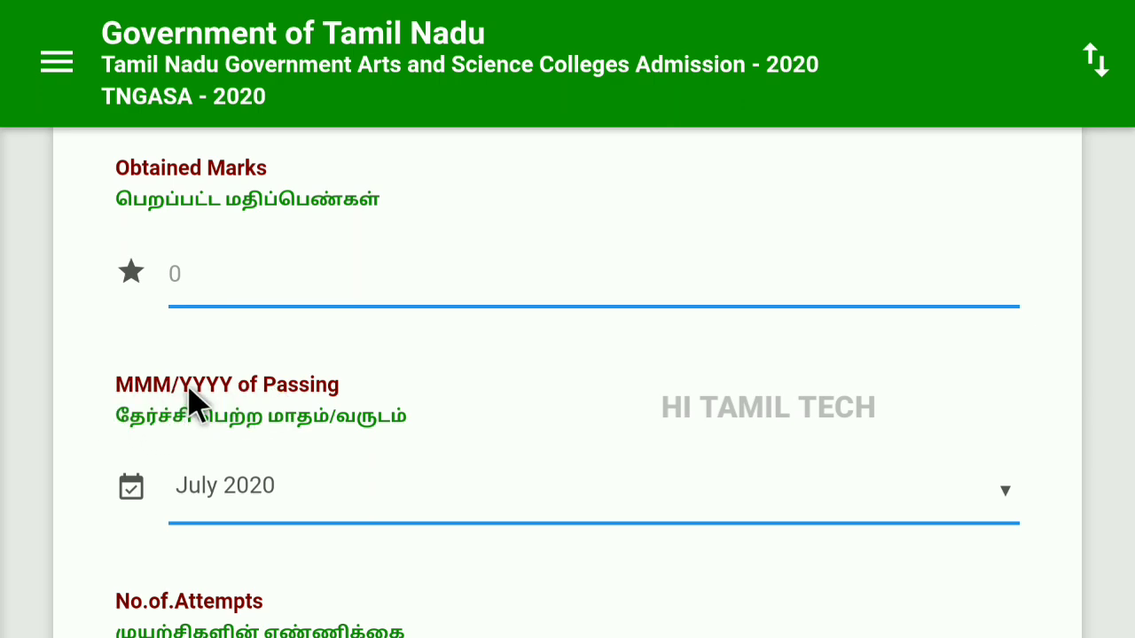
{"action": "scroll", "coordinate": [108, 448], "scroll_direction": "down", "scroll_amount": 2}
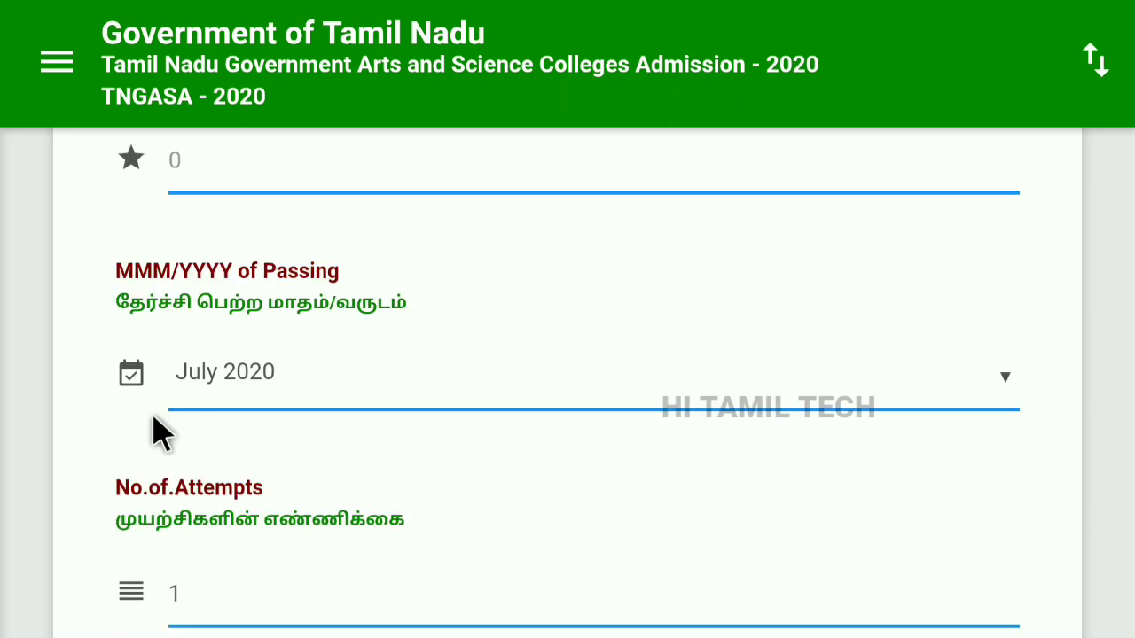
{"action": "scroll", "coordinate": [108, 450], "scroll_direction": "down", "scroll_amount": 2}
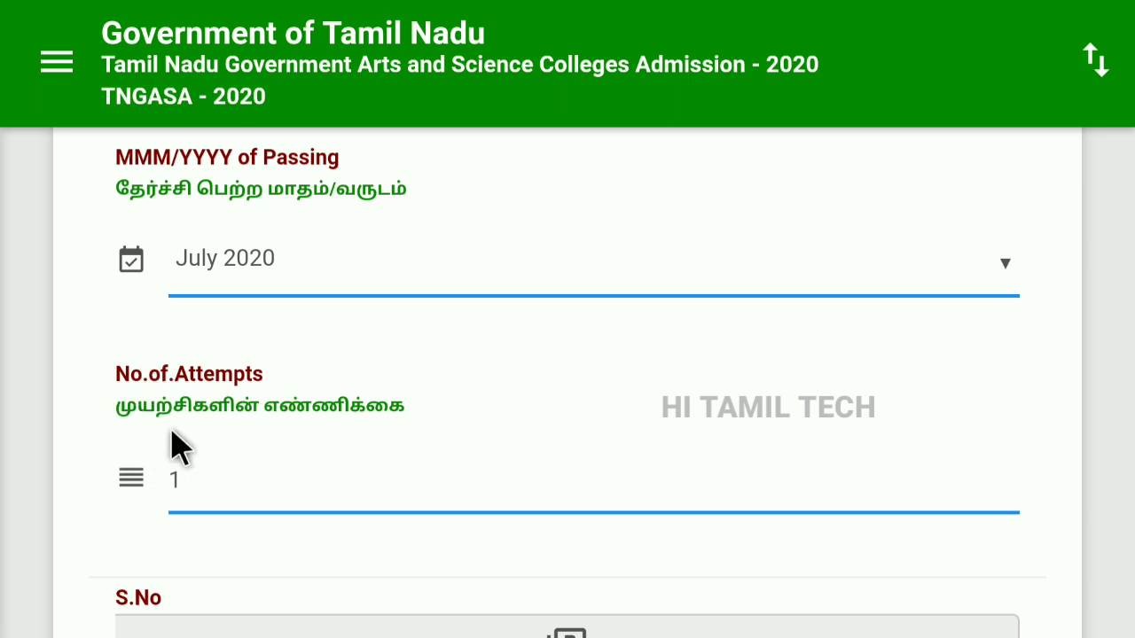
{"action": "scroll", "coordinate": [160, 444], "scroll_direction": "down", "scroll_amount": 2}
{"action": "scroll", "coordinate": [105, 452], "scroll_direction": "down", "scroll_amount": 2}
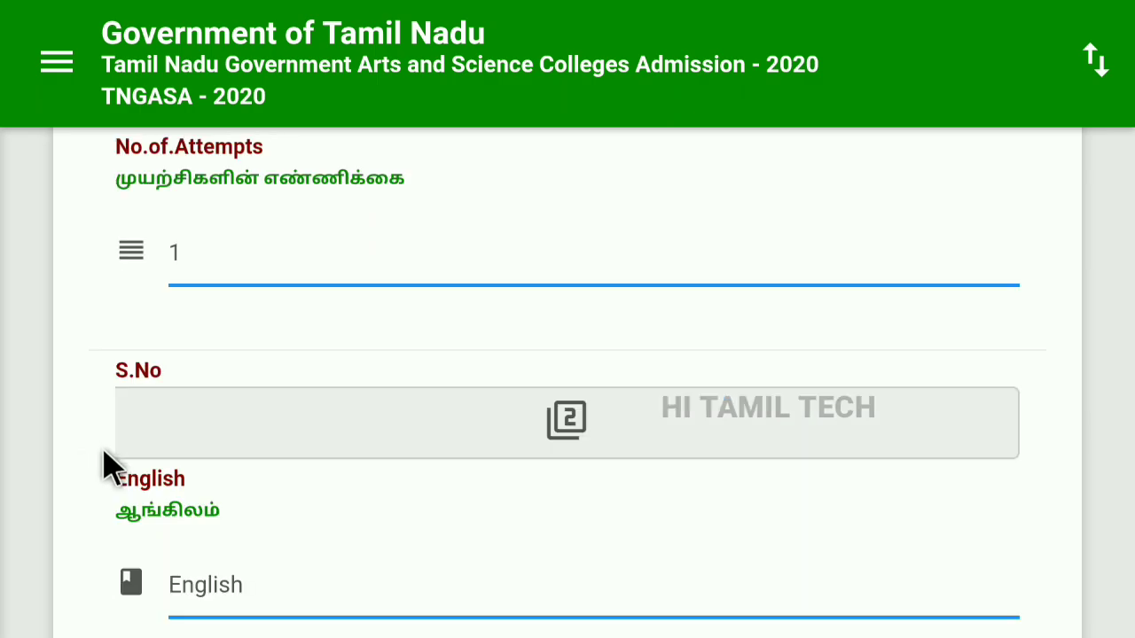
{"action": "scroll", "coordinate": [142, 436], "scroll_direction": "down", "scroll_amount": 2}
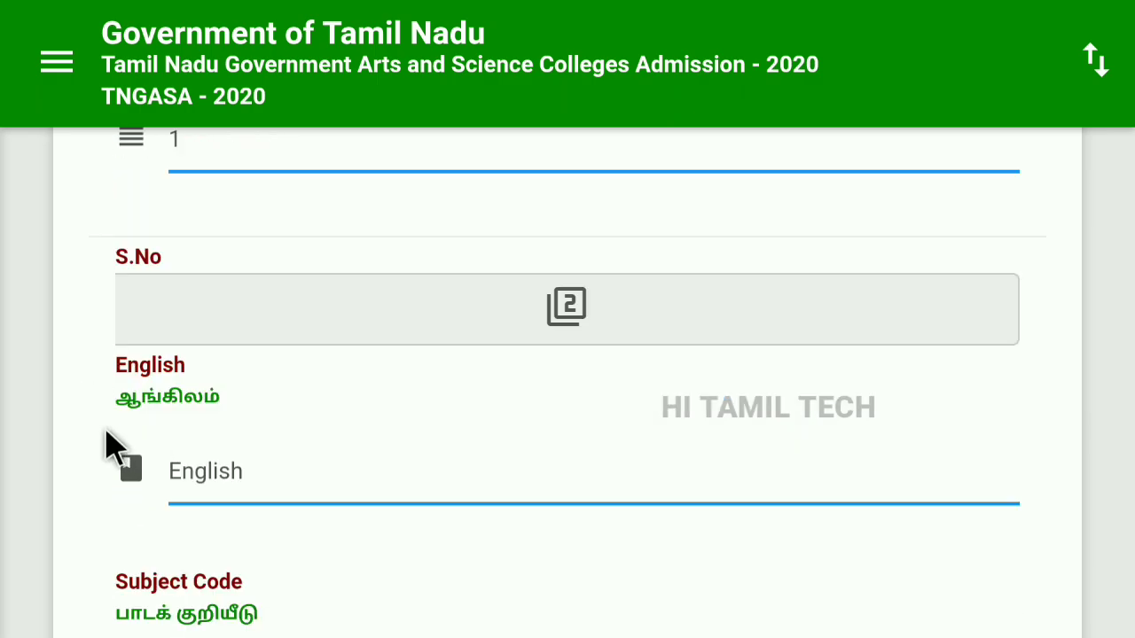
{"action": "scroll", "coordinate": [142, 436], "scroll_direction": "down", "scroll_amount": 2}
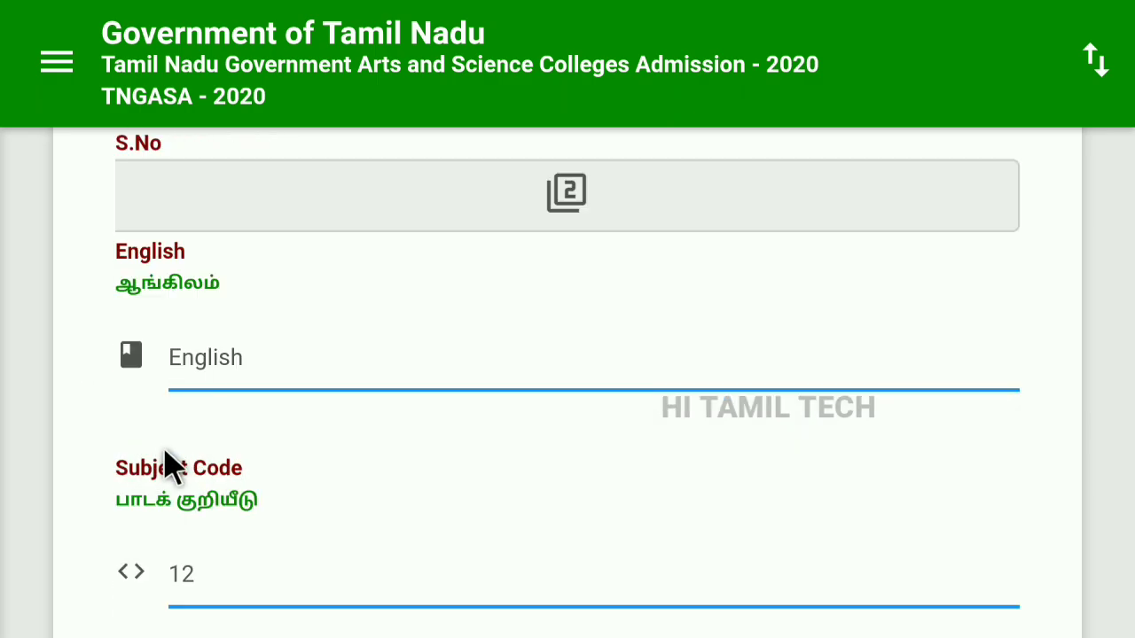
{"action": "scroll", "coordinate": [155, 479], "scroll_direction": "down", "scroll_amount": 2}
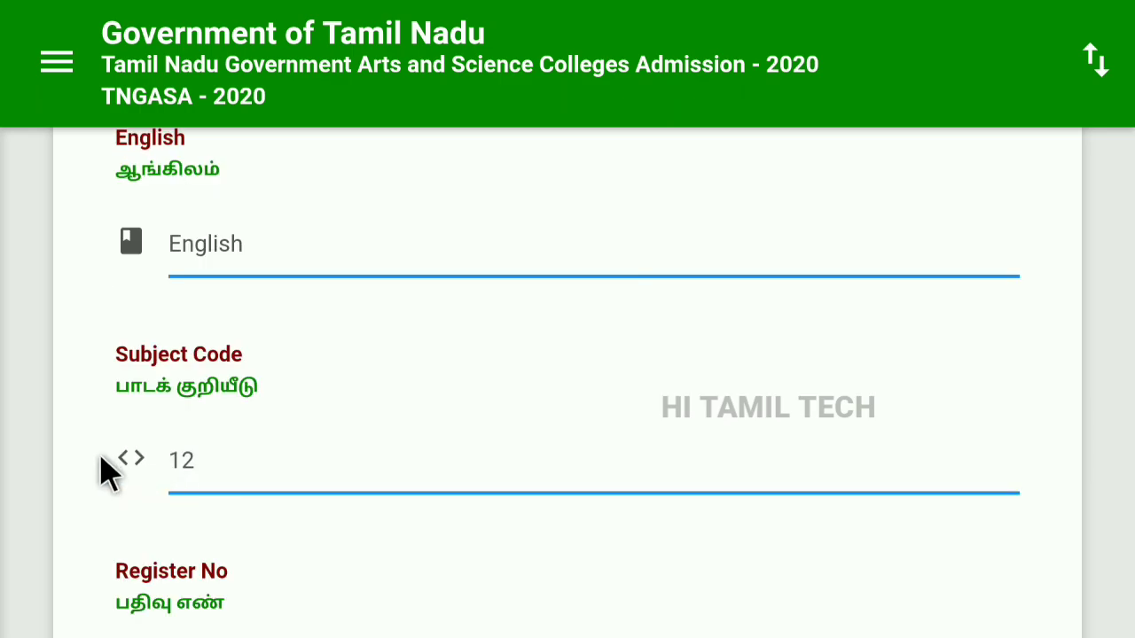
{"action": "scroll", "coordinate": [106, 472], "scroll_direction": "down", "scroll_amount": 2}
{"action": "scroll", "coordinate": [168, 487], "scroll_direction": "down", "scroll_amount": 4}
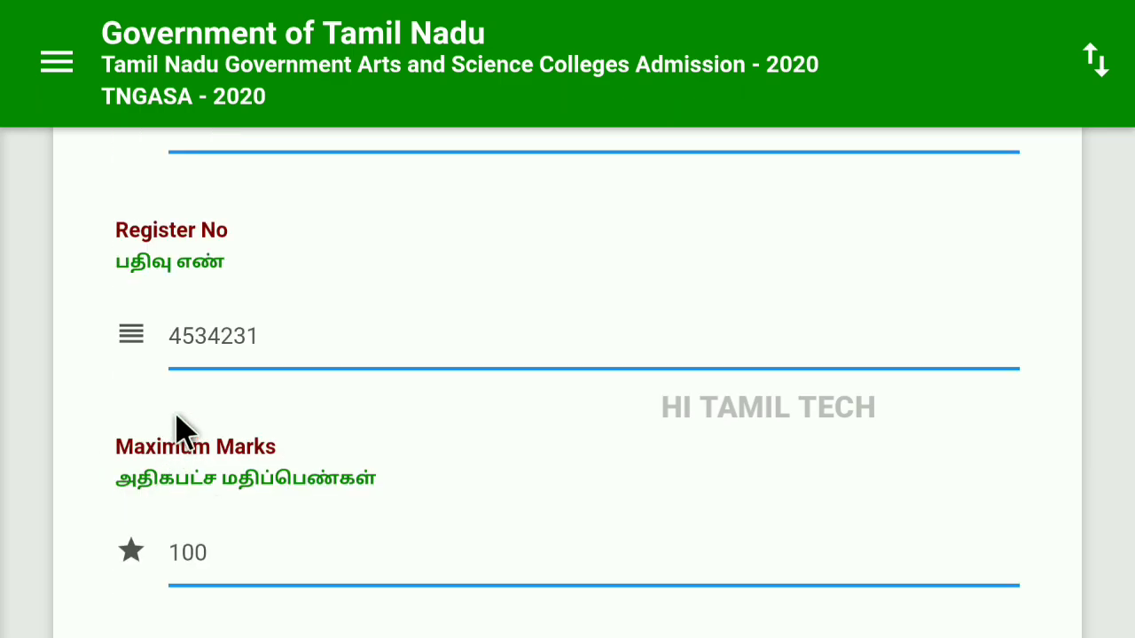
{"action": "scroll", "coordinate": [133, 492], "scroll_direction": "down", "scroll_amount": 4}
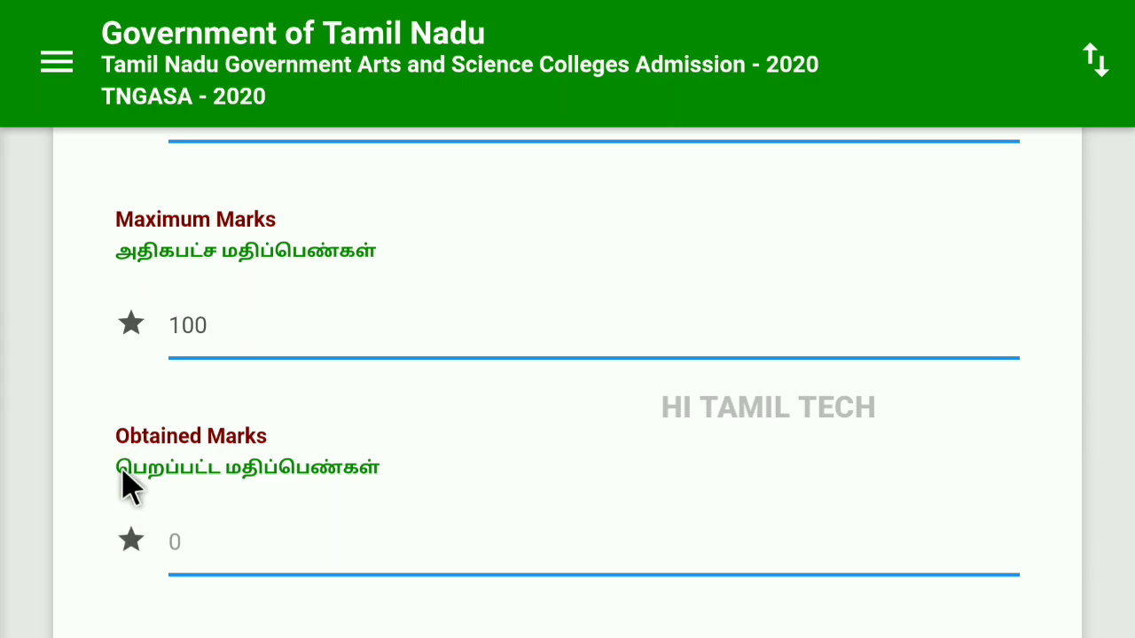
{"action": "scroll", "coordinate": [146, 485], "scroll_direction": "down", "scroll_amount": 4}
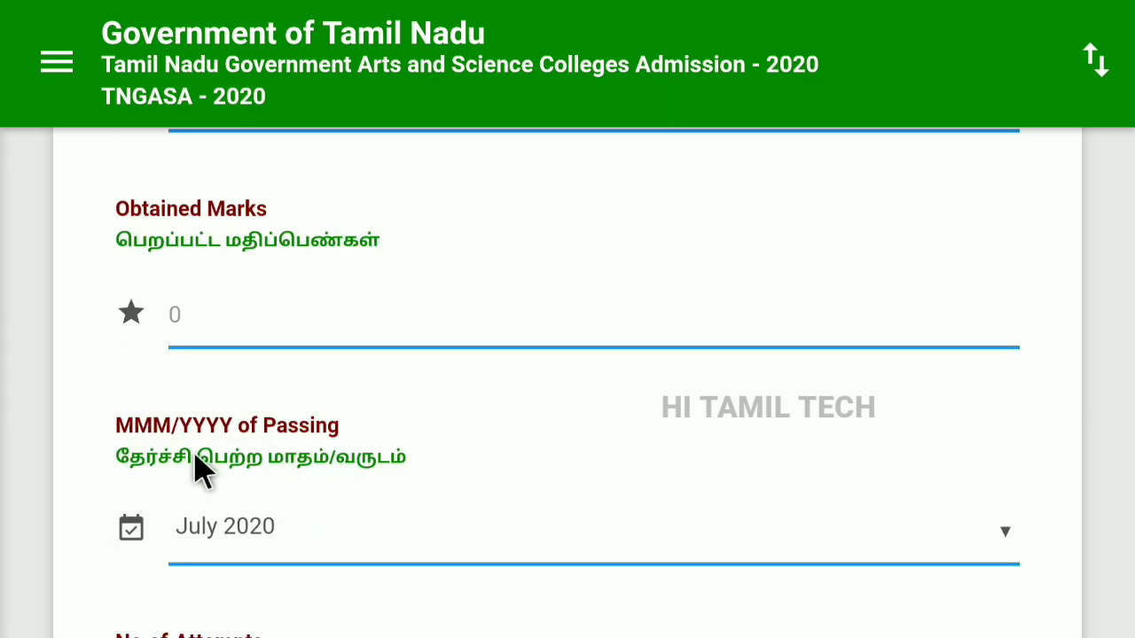
{"action": "scroll", "coordinate": [168, 467], "scroll_direction": "down", "scroll_amount": 4}
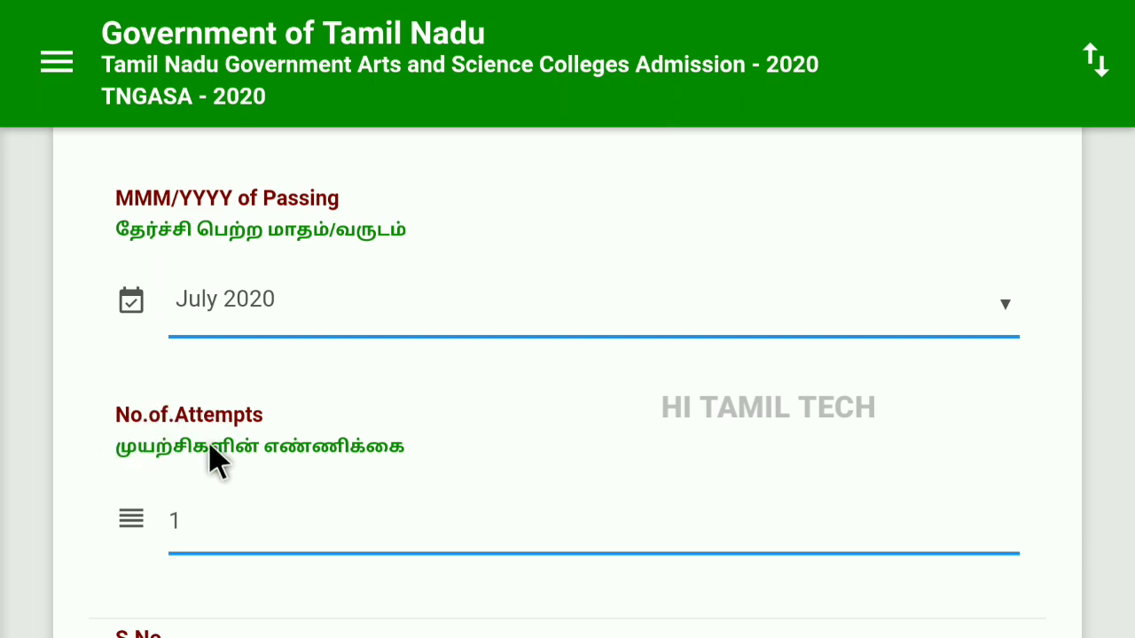
{"action": "scroll", "coordinate": [160, 463], "scroll_direction": "down", "scroll_amount": 2}
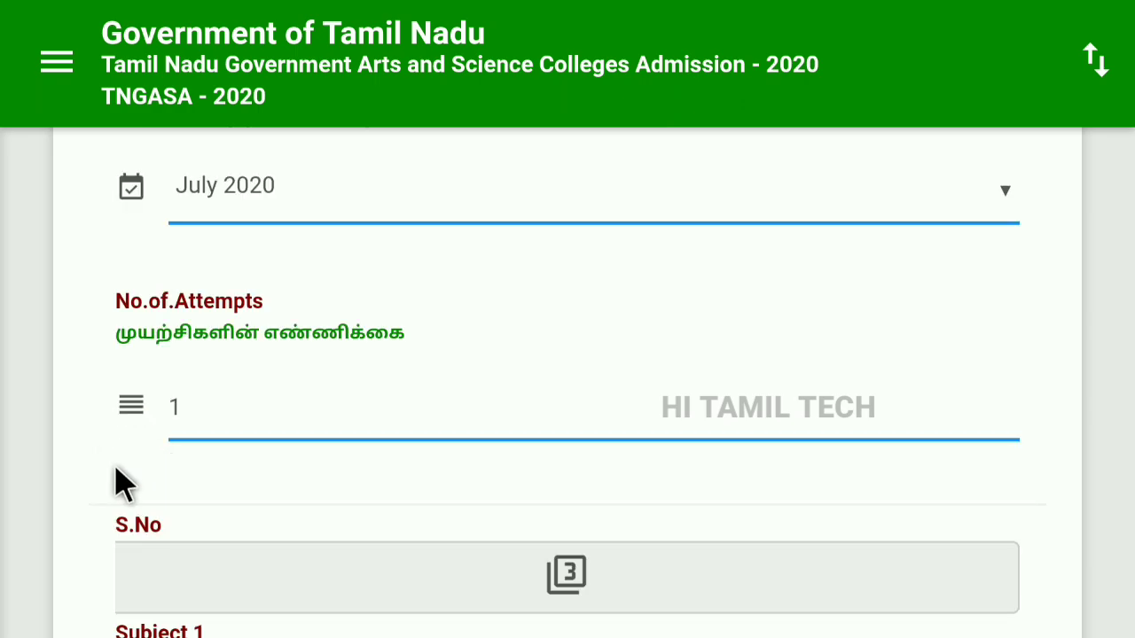
{"action": "scroll", "coordinate": [122, 483], "scroll_direction": "down", "scroll_amount": 2}
{"action": "scroll", "coordinate": [124, 536], "scroll_direction": "down", "scroll_amount": 2}
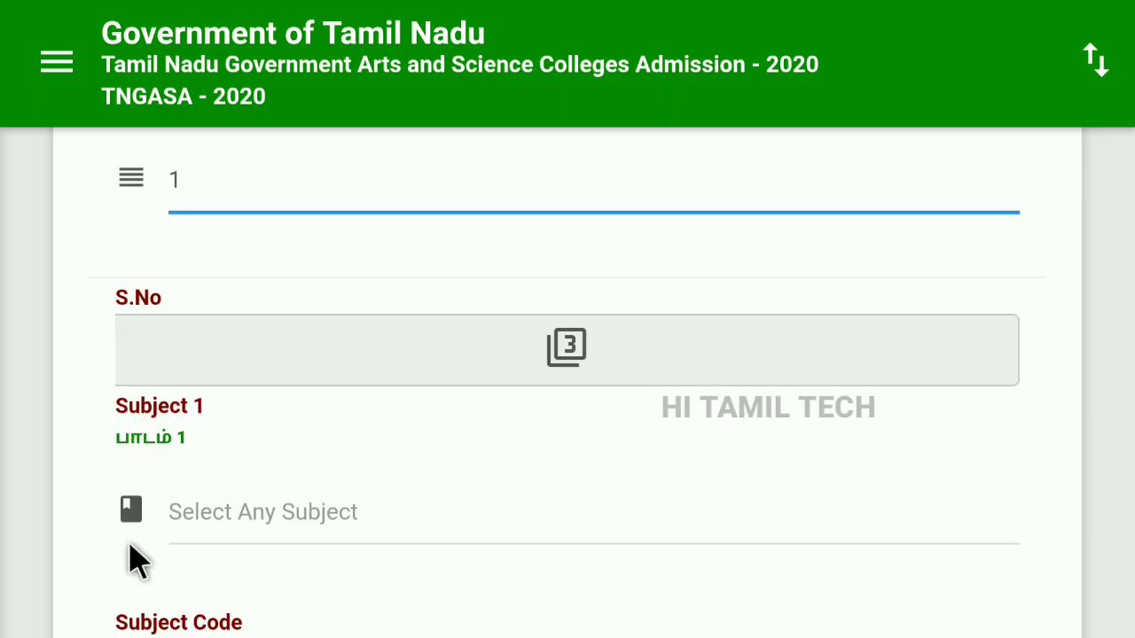
{"action": "scroll", "coordinate": [257, 557], "scroll_direction": "down", "scroll_amount": 2}
{"action": "scroll", "coordinate": [89, 535], "scroll_direction": "down", "scroll_amount": 2}
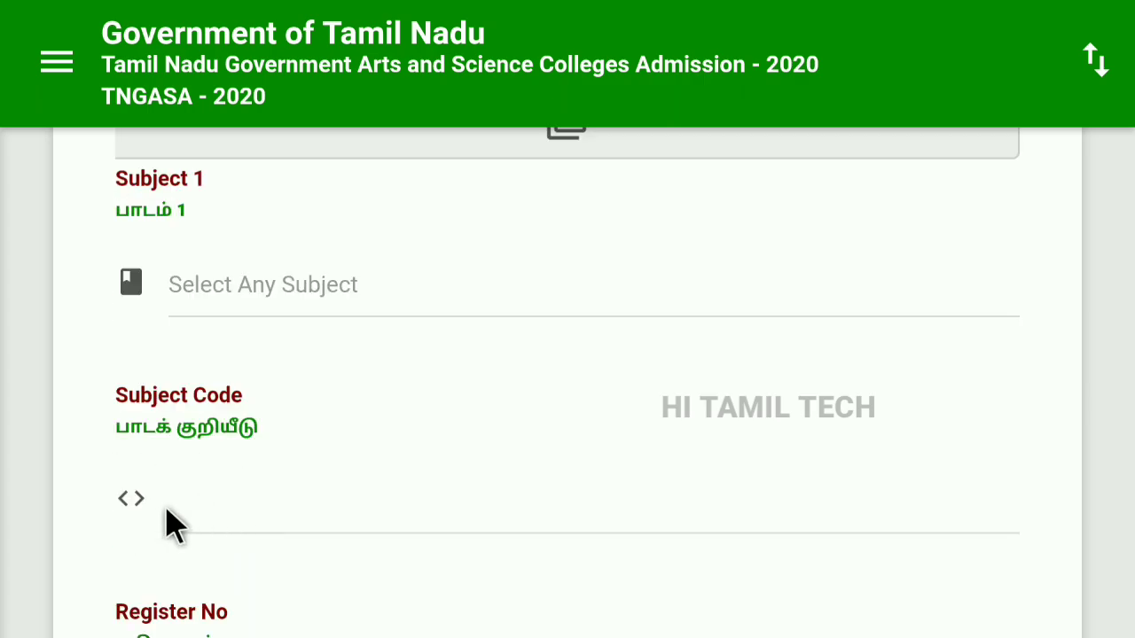
{"action": "scroll", "coordinate": [116, 532], "scroll_direction": "down", "scroll_amount": 2}
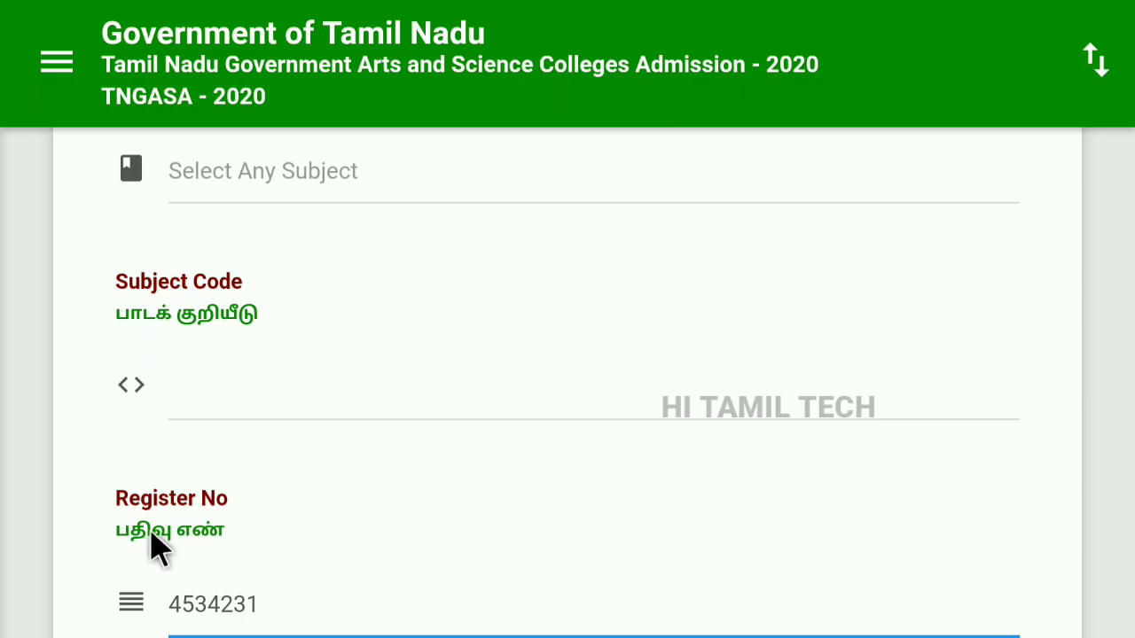
{"action": "scroll", "coordinate": [178, 524], "scroll_direction": "down", "scroll_amount": 4}
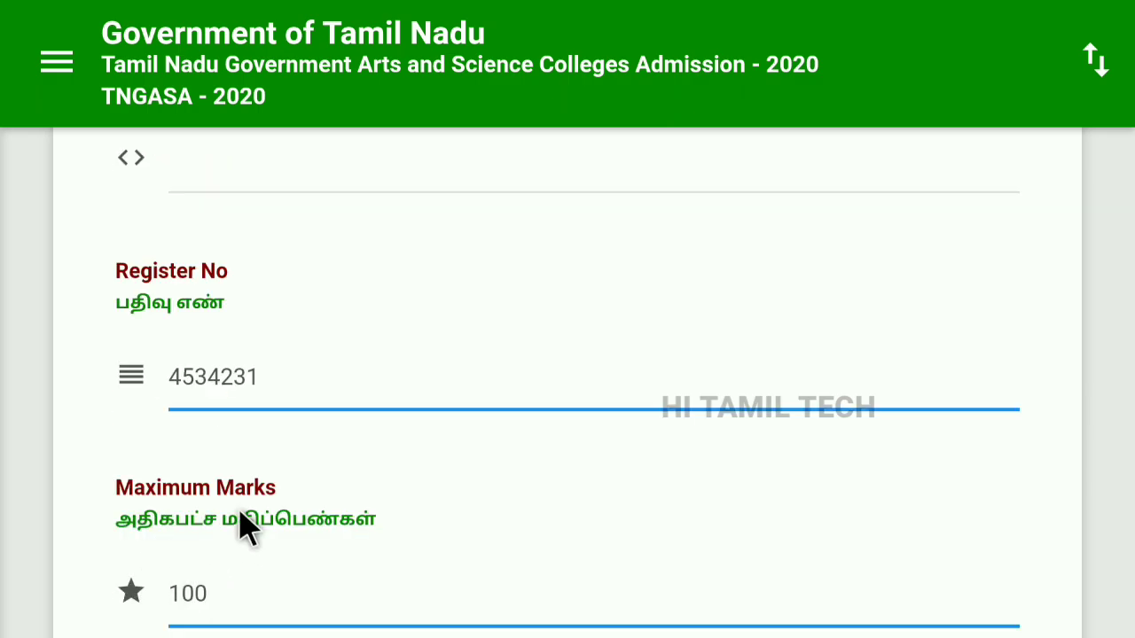
{"action": "scroll", "coordinate": [164, 543], "scroll_direction": "down", "scroll_amount": 2}
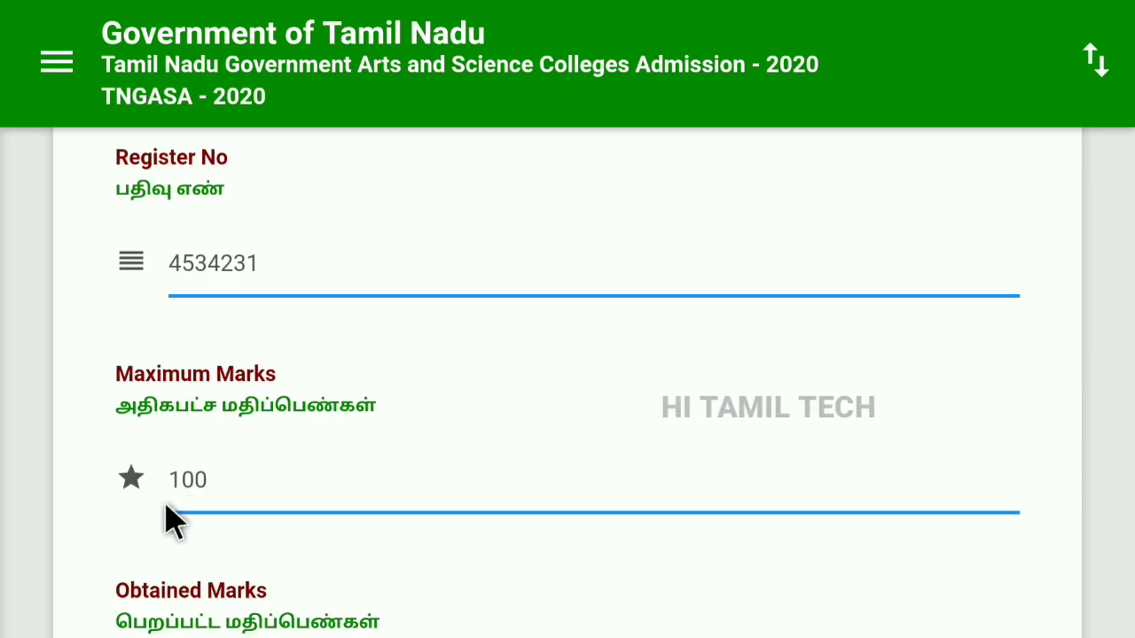
{"action": "scroll", "coordinate": [177, 537], "scroll_direction": "down", "scroll_amount": 2}
{"action": "scroll", "coordinate": [173, 545], "scroll_direction": "down", "scroll_amount": 4}
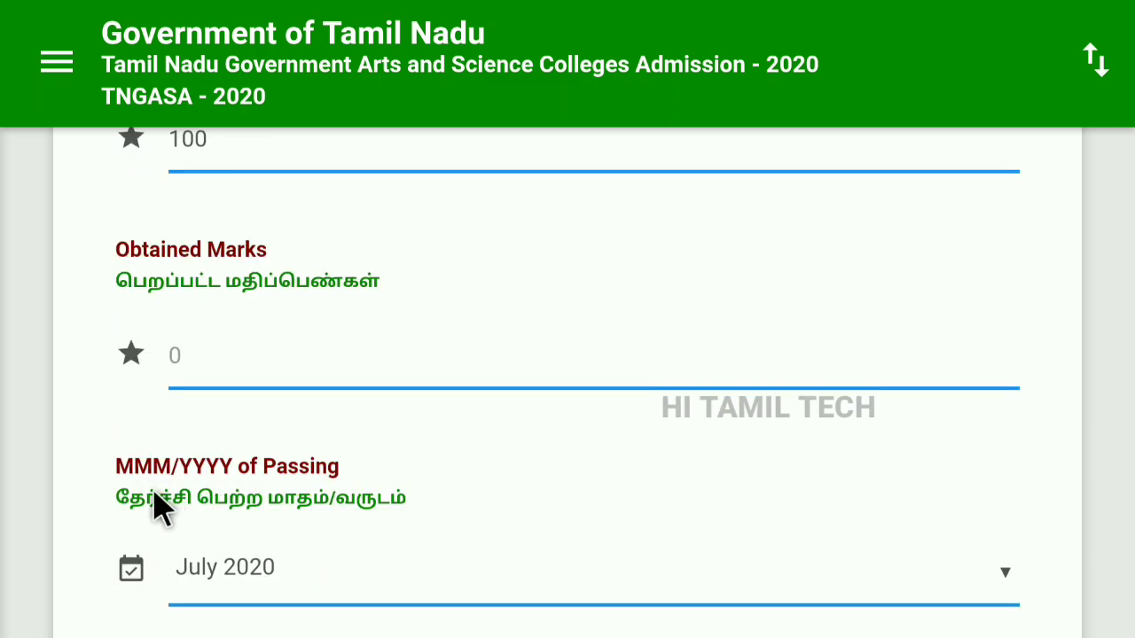
{"action": "scroll", "coordinate": [186, 498], "scroll_direction": "down", "scroll_amount": 4}
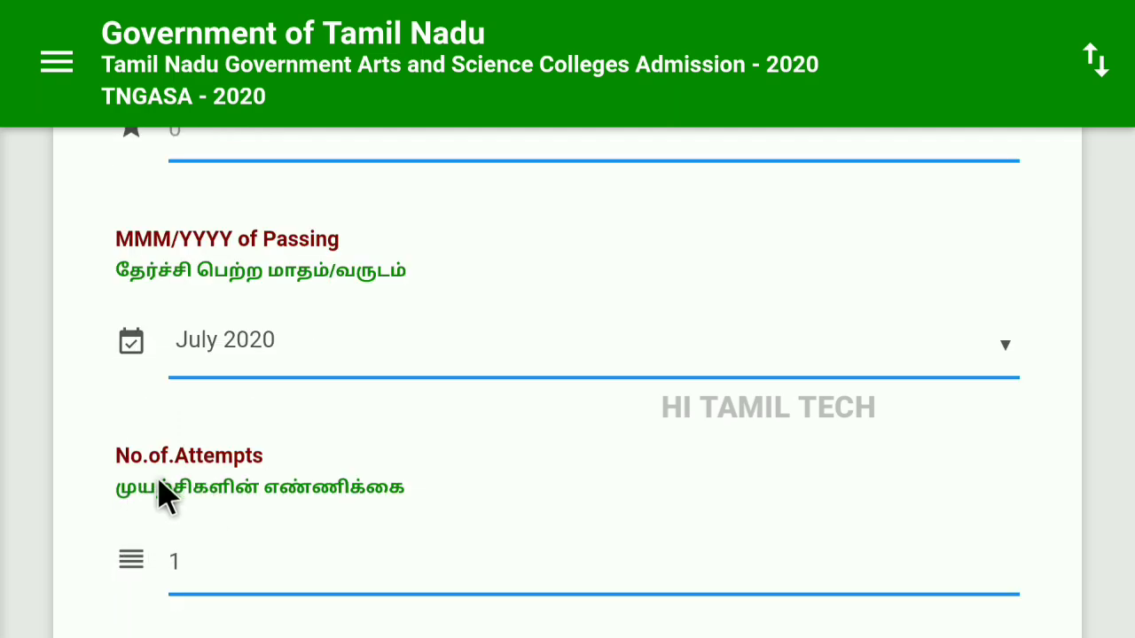
{"action": "scroll", "coordinate": [220, 497], "scroll_direction": "down", "scroll_amount": 2}
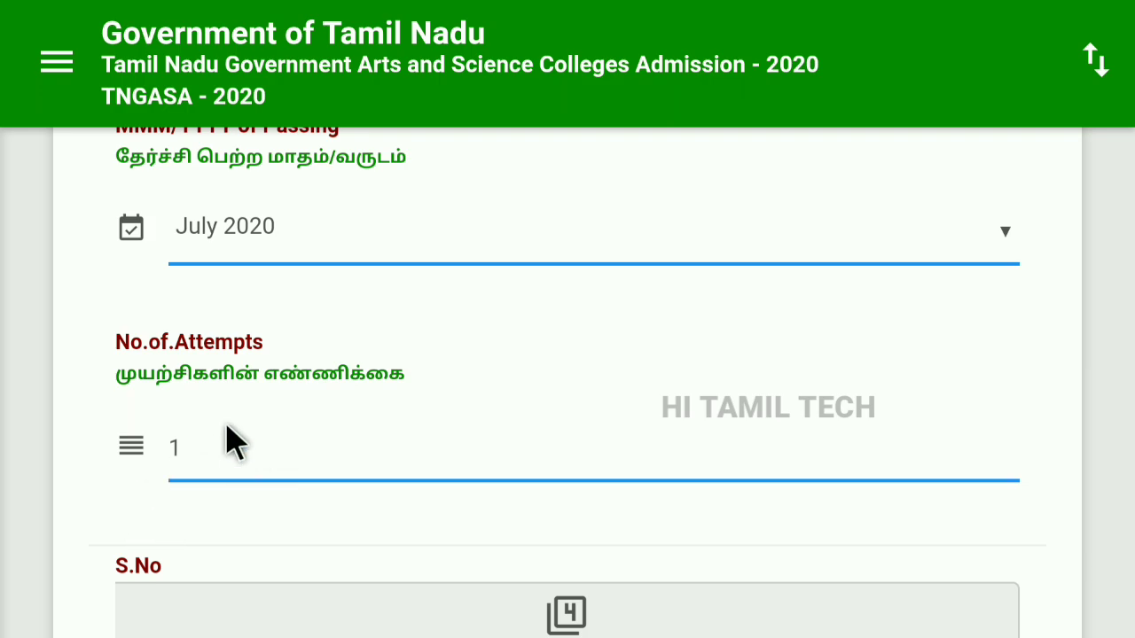
{"action": "scroll", "coordinate": [133, 499], "scroll_direction": "down", "scroll_amount": 2}
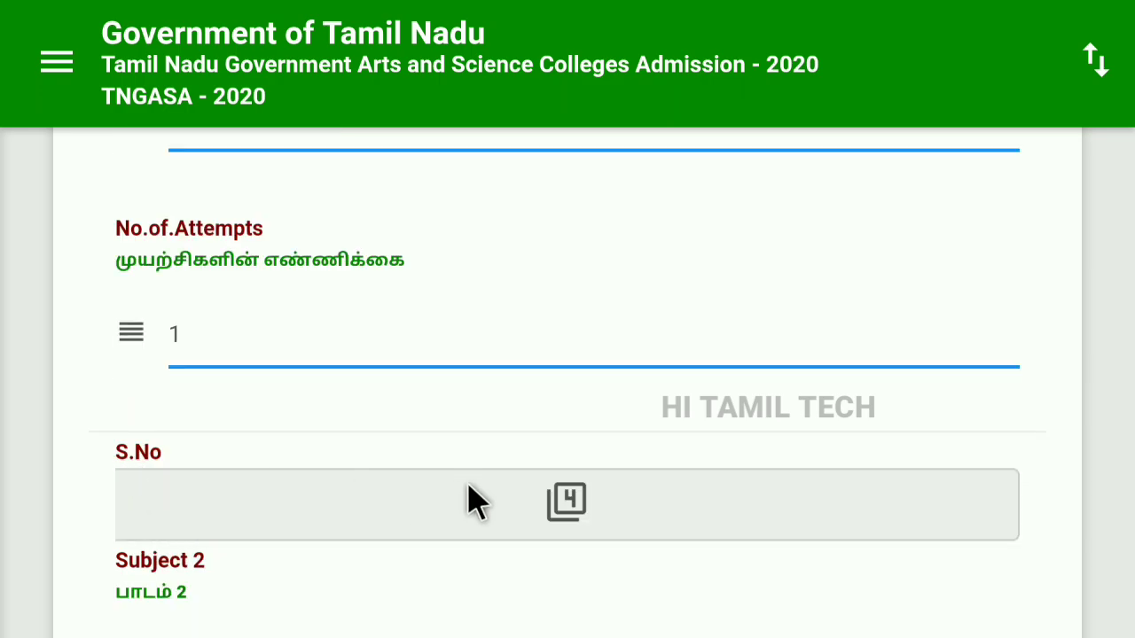
{"action": "scroll", "coordinate": [278, 523], "scroll_direction": "down", "scroll_amount": 4}
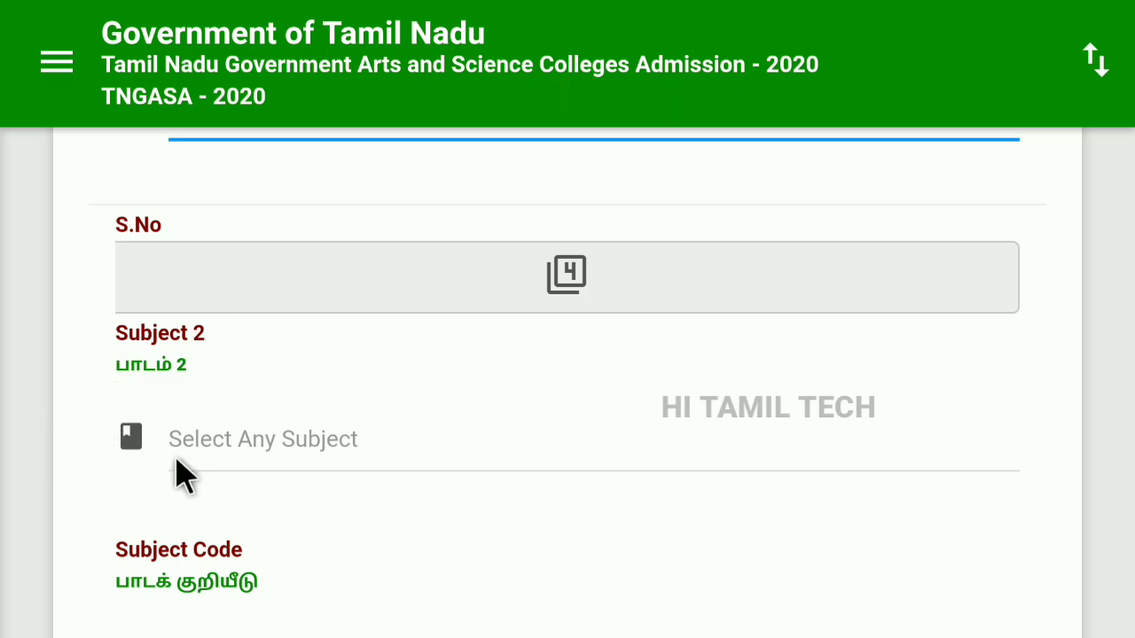
{"action": "scroll", "coordinate": [166, 534], "scroll_direction": "down", "scroll_amount": 2}
{"action": "scroll", "coordinate": [181, 507], "scroll_direction": "down", "scroll_amount": 4}
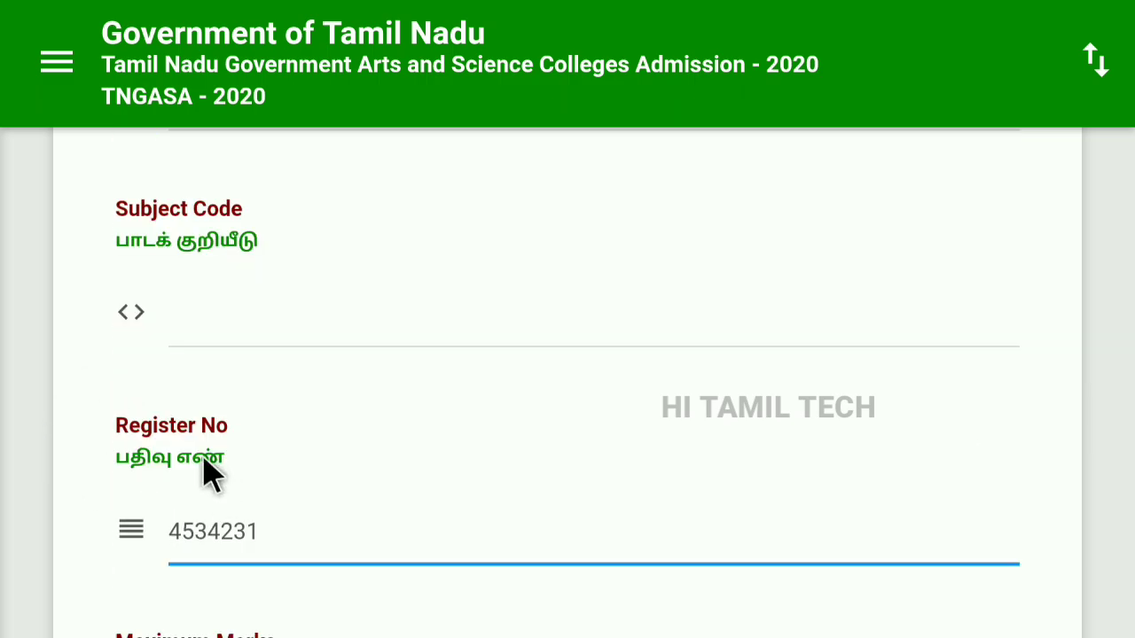
{"action": "scroll", "coordinate": [175, 513], "scroll_direction": "down", "scroll_amount": 8}
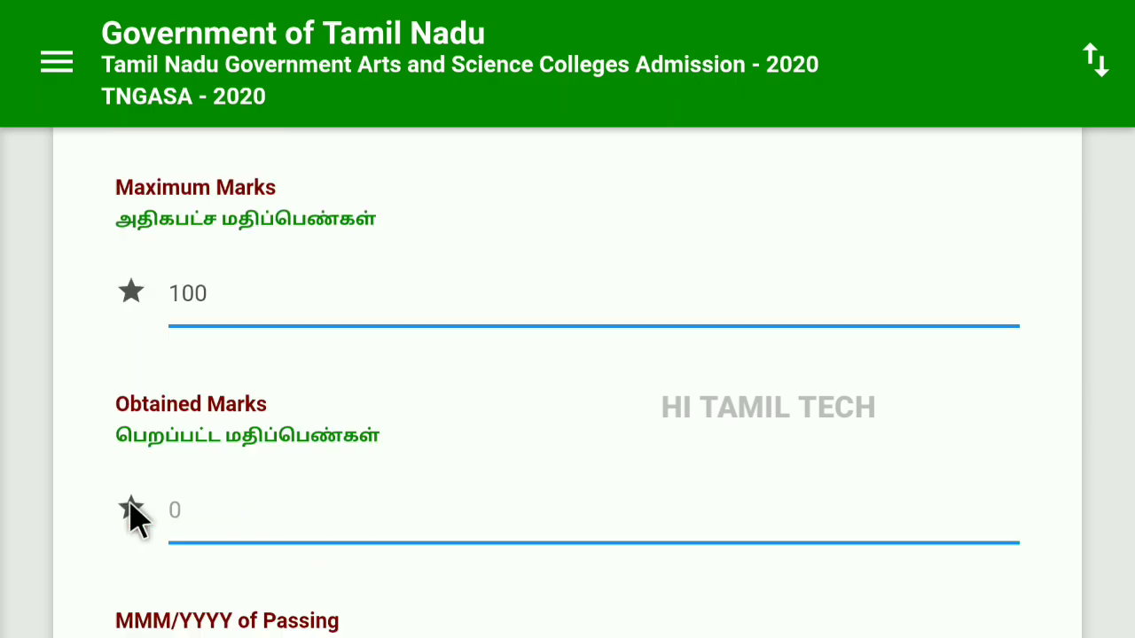
{"action": "scroll", "coordinate": [120, 496], "scroll_direction": "up", "scroll_amount": 8}
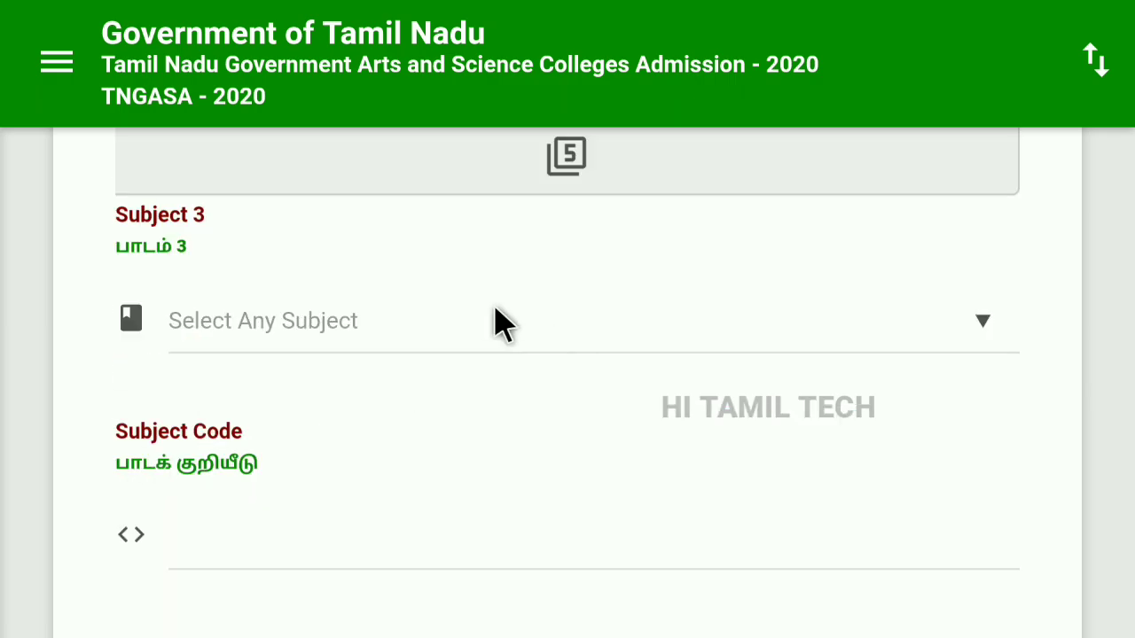
{"action": "scroll", "coordinate": [121, 507], "scroll_direction": "down", "scroll_amount": 15}
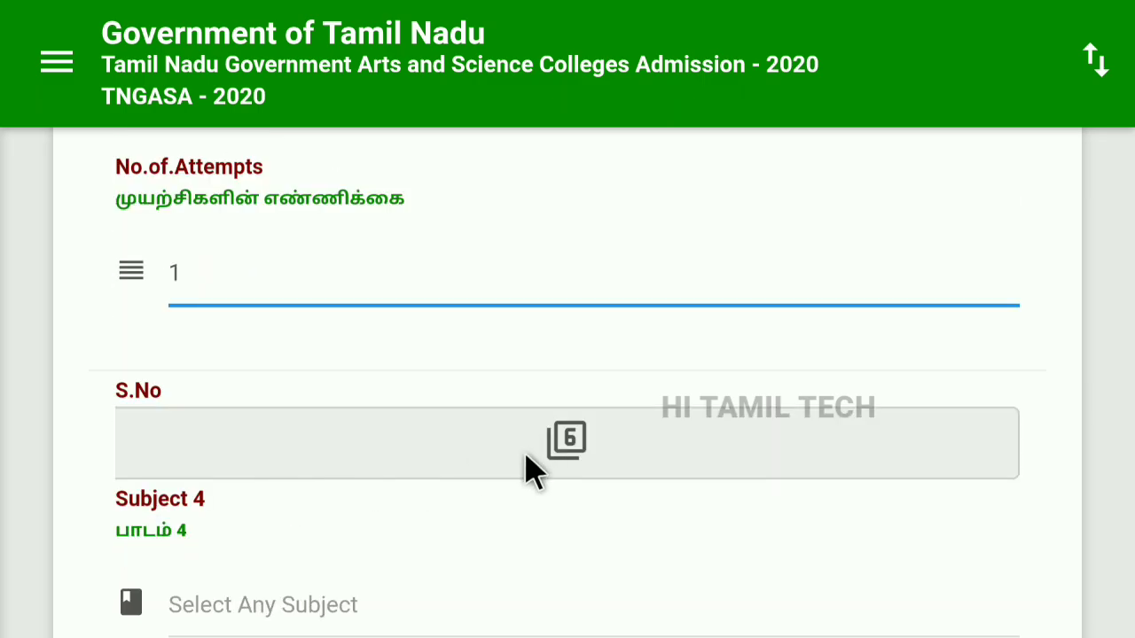
{"action": "scroll", "coordinate": [151, 518], "scroll_direction": "up", "scroll_amount": 7}
{"action": "scroll", "coordinate": [120, 528], "scroll_direction": "down", "scroll_amount": 5}
Scroll down the filled Marks Entry form to the HSC total of 453 and Preview & Submit.
{"action": "scroll", "coordinate": [679, 537], "scroll_direction": "up", "scroll_amount": 20}
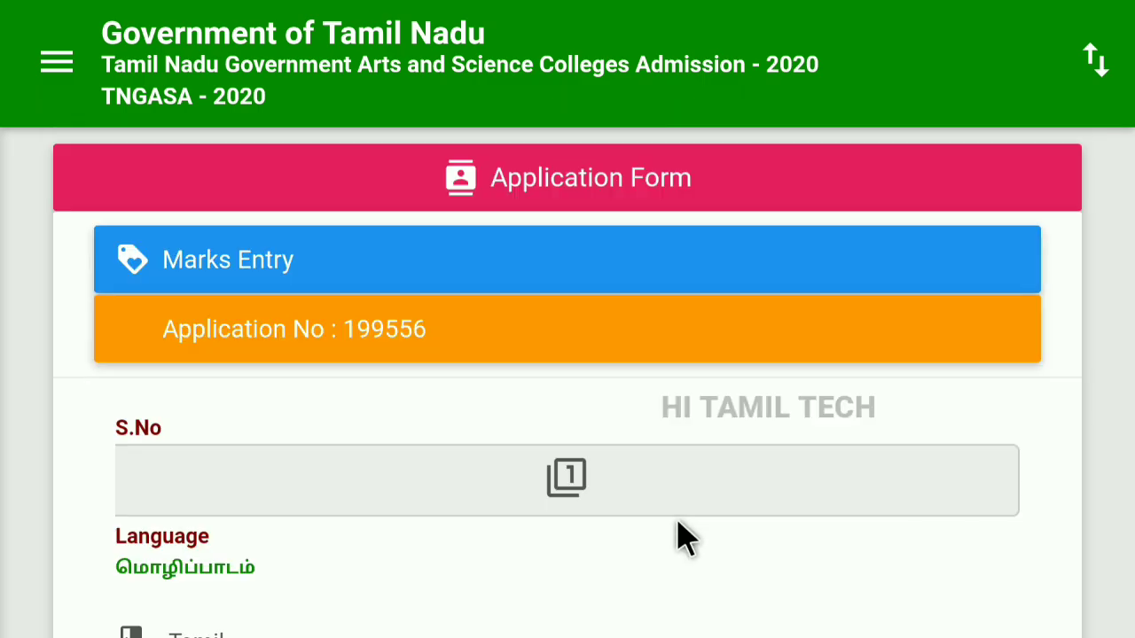
{"action": "scroll", "coordinate": [718, 551], "scroll_direction": "down", "scroll_amount": 18}
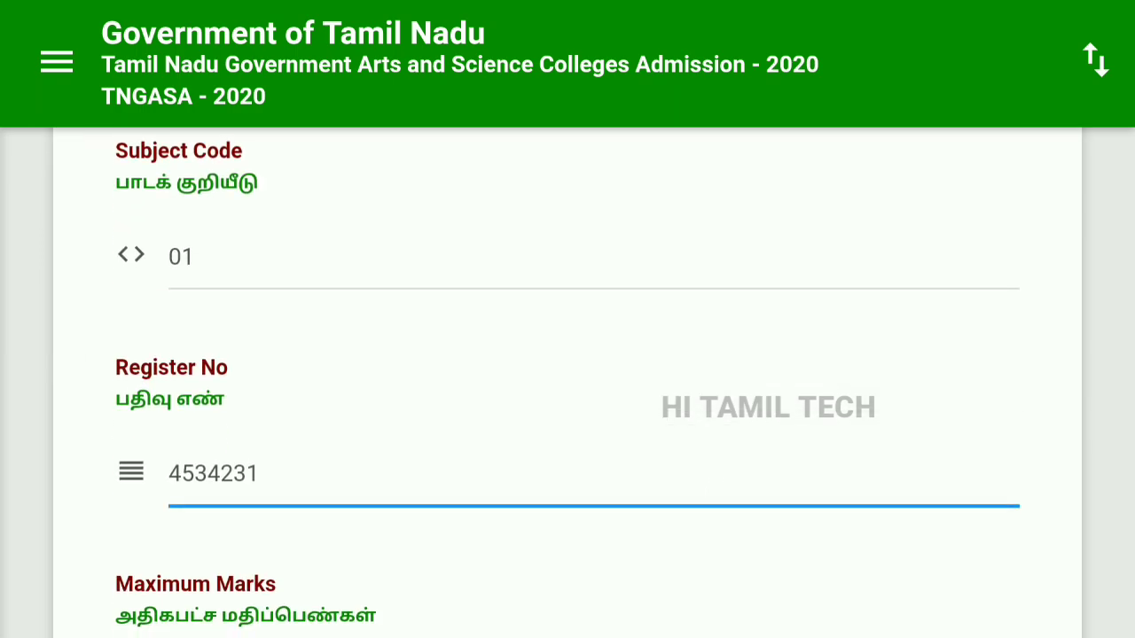
{"action": "scroll", "coordinate": [567, 381], "scroll_direction": "down", "scroll_amount": 15}
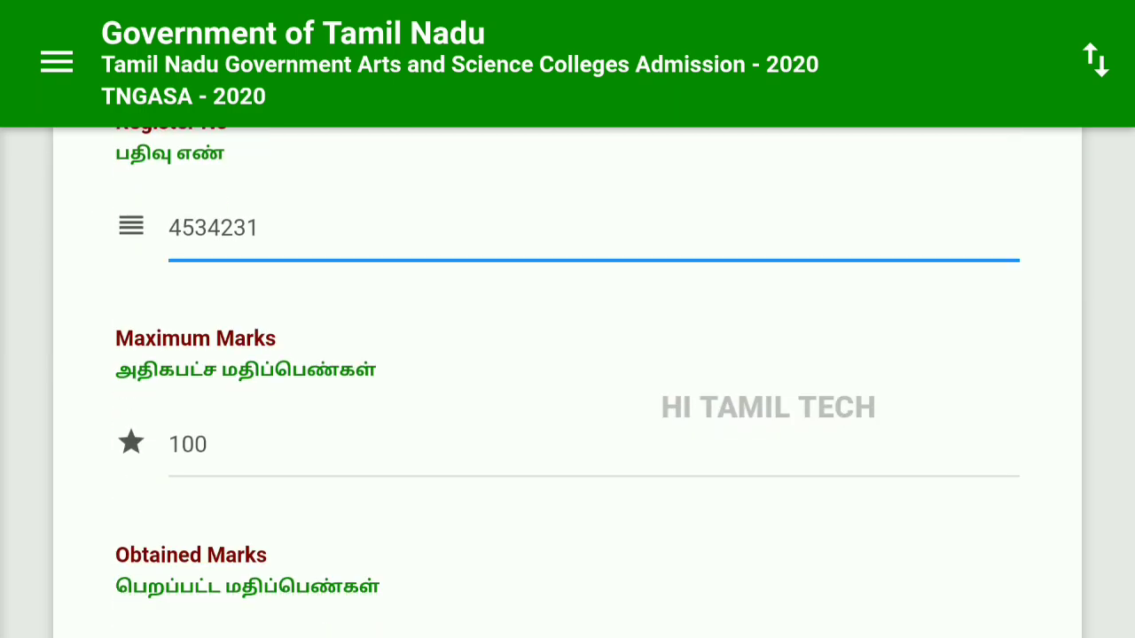
{"action": "scroll", "coordinate": [567, 381], "scroll_direction": "down", "scroll_amount": 18}
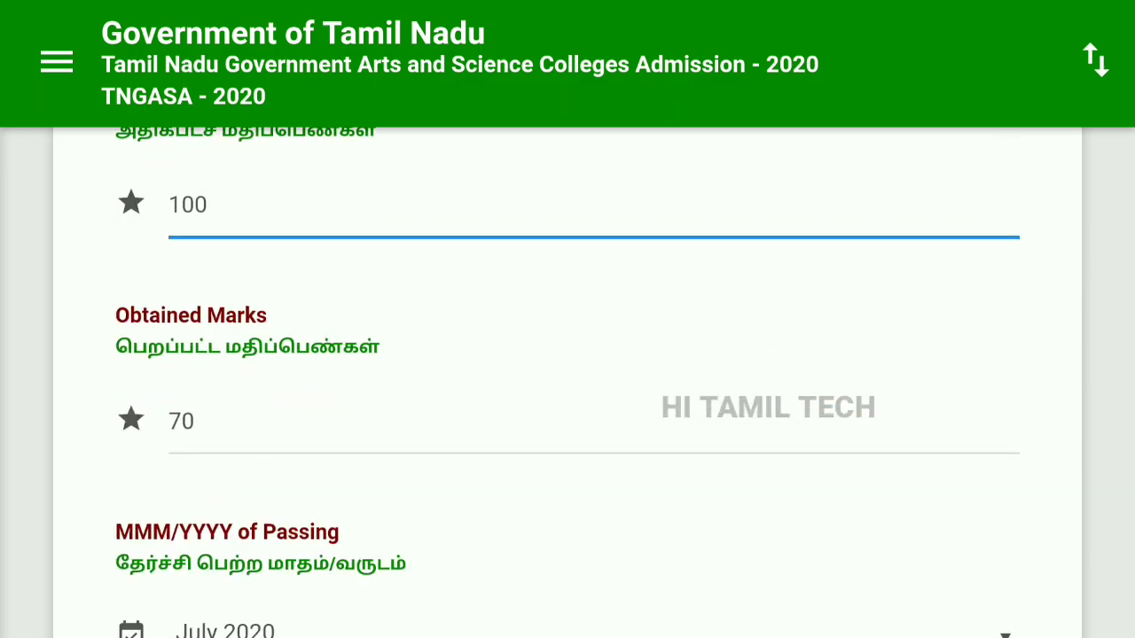
{"action": "scroll", "coordinate": [568, 382], "scroll_direction": "down", "scroll_amount": 18}
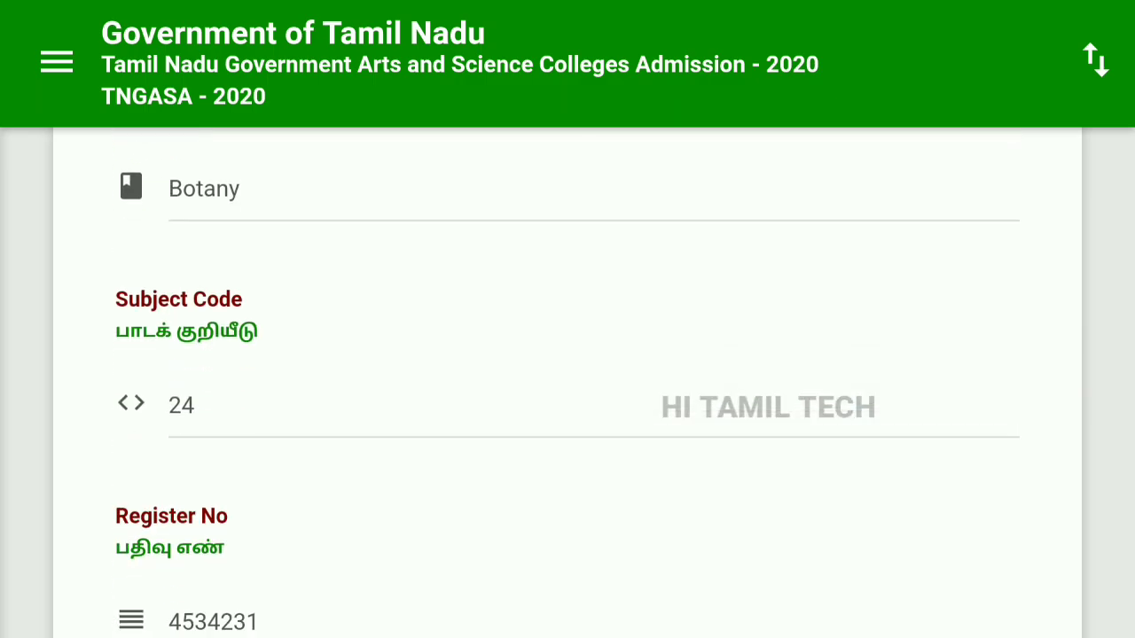
{"action": "scroll", "coordinate": [568, 381], "scroll_direction": "down", "scroll_amount": 18}
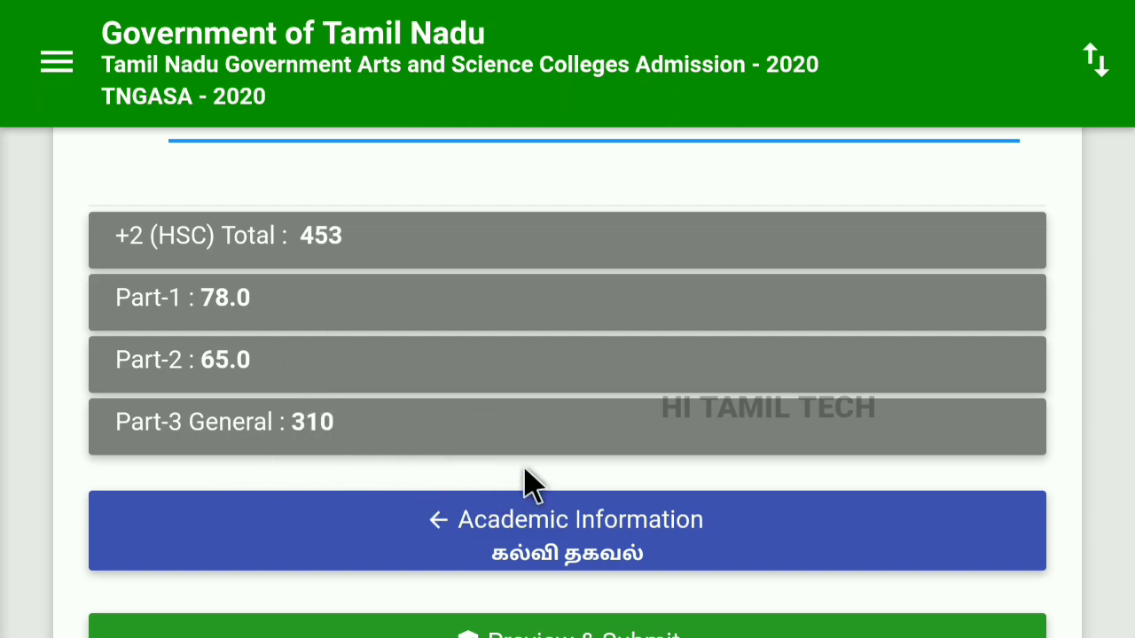
{"action": "scroll", "coordinate": [713, 514], "scroll_direction": "down", "scroll_amount": 3}
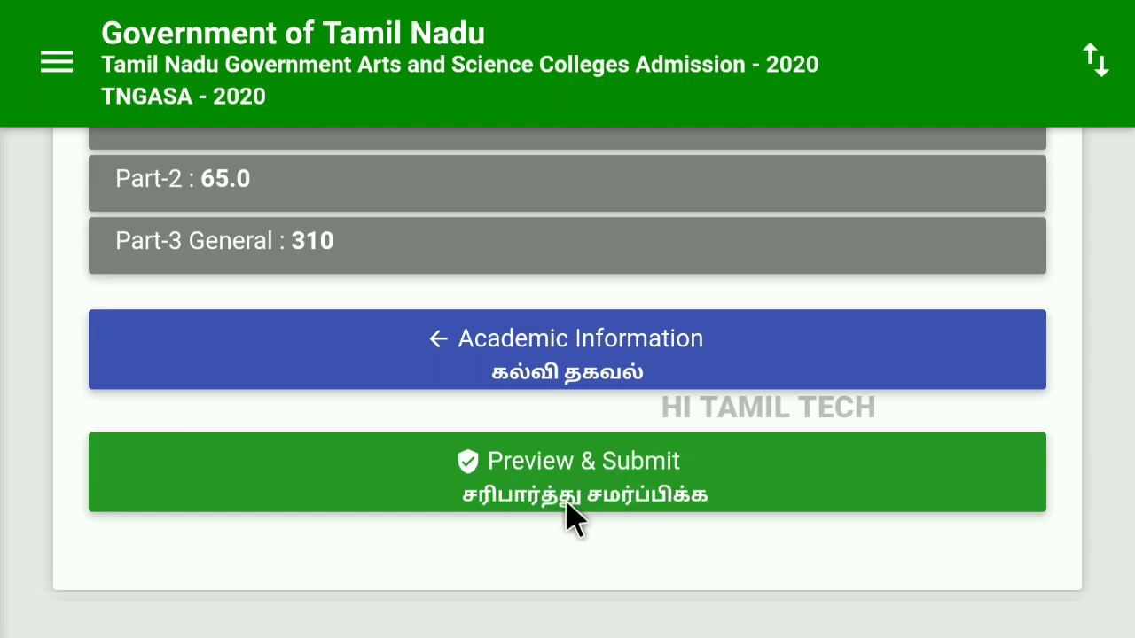
Open the application preview and review marks, reservation answers and checklist down to the declaration.
{"action": "left_click", "coordinate": [600, 480]}
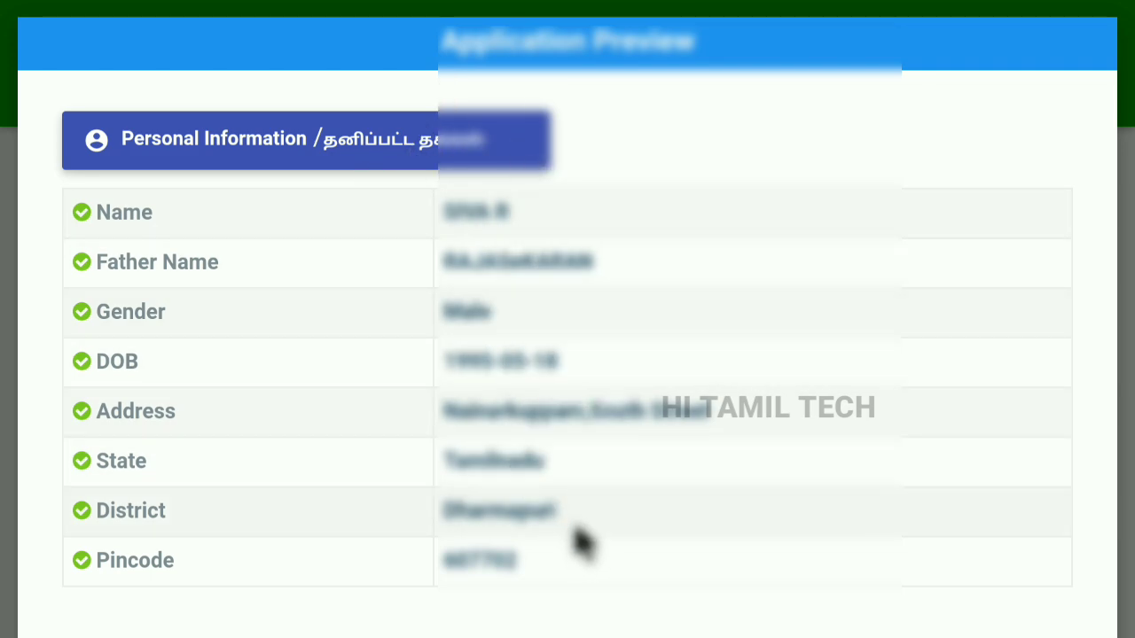
{"action": "scroll", "coordinate": [558, 504], "scroll_direction": "down", "scroll_amount": 5}
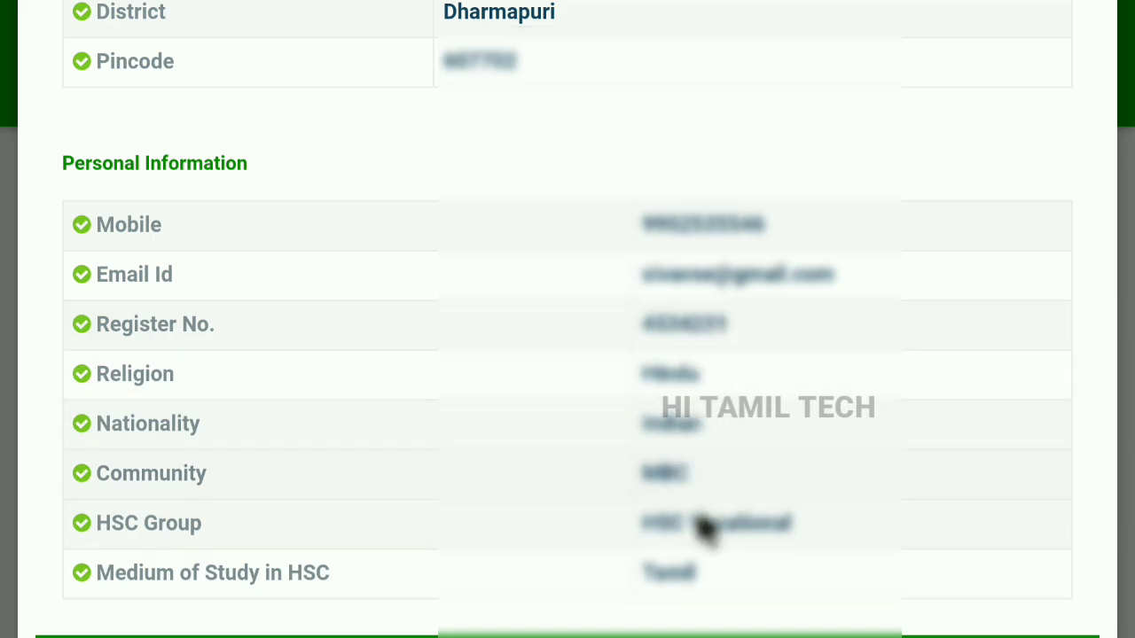
{"action": "scroll", "coordinate": [675, 625], "scroll_direction": "down", "scroll_amount": 3}
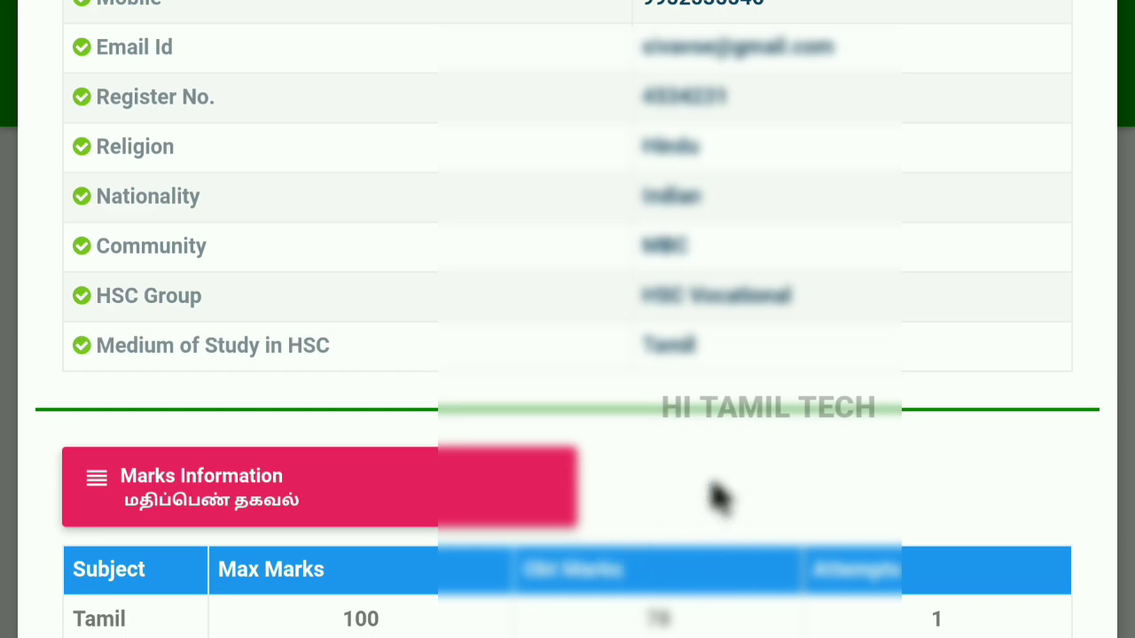
{"action": "scroll", "coordinate": [714, 497], "scroll_direction": "down", "scroll_amount": 1}
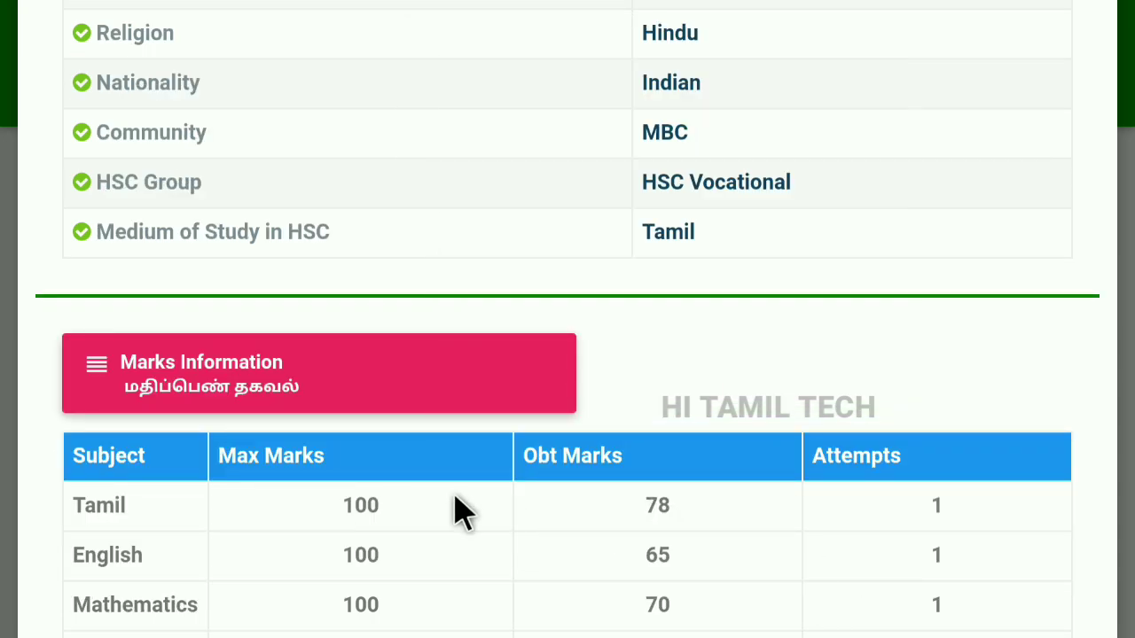
{"action": "scroll", "coordinate": [768, 501], "scroll_direction": "down", "scroll_amount": 1}
{"action": "scroll", "coordinate": [773, 474], "scroll_direction": "down", "scroll_amount": 1}
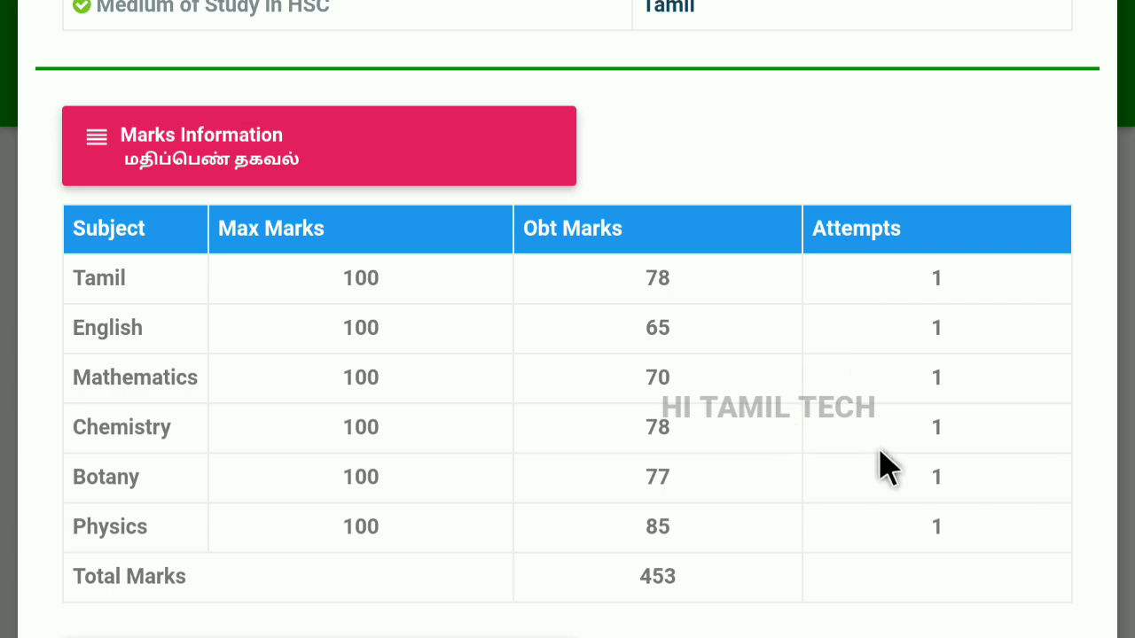
{"action": "scroll", "coordinate": [615, 405], "scroll_direction": "down", "scroll_amount": 1}
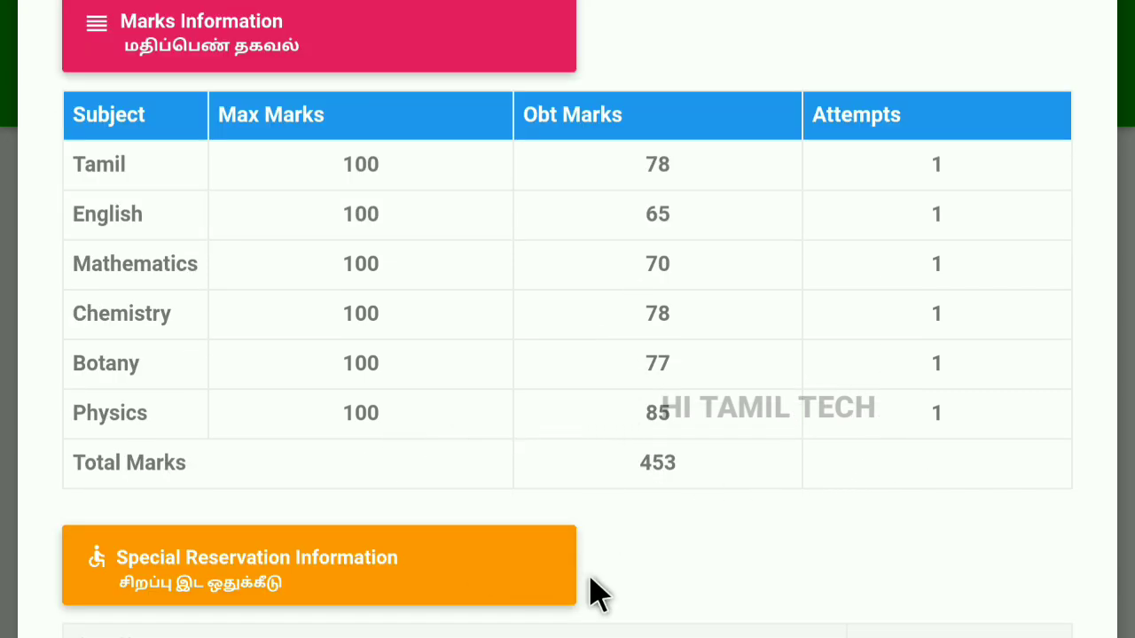
{"action": "scroll", "coordinate": [567, 568], "scroll_direction": "down", "scroll_amount": 1}
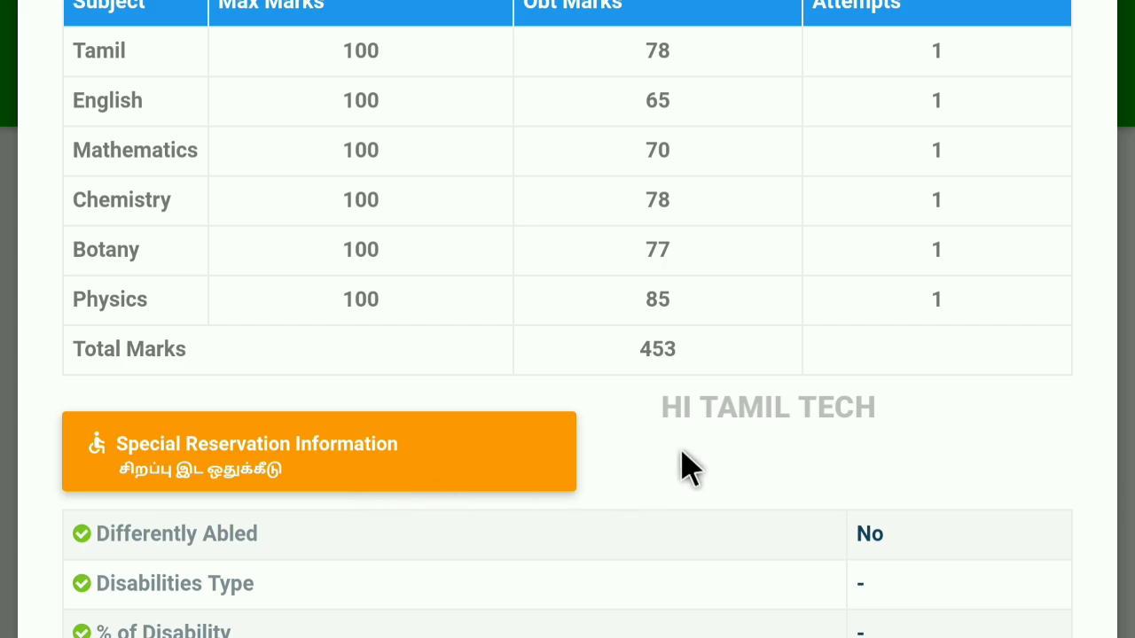
{"action": "scroll", "coordinate": [683, 465], "scroll_direction": "down", "scroll_amount": 1}
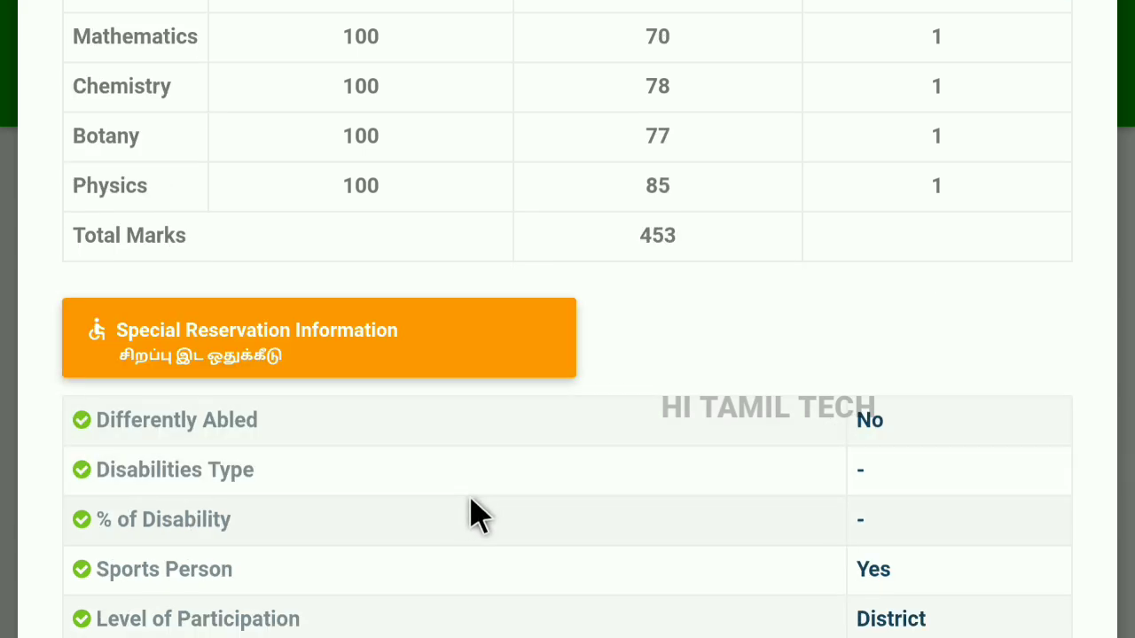
{"action": "scroll", "coordinate": [877, 510], "scroll_direction": "down", "scroll_amount": 1}
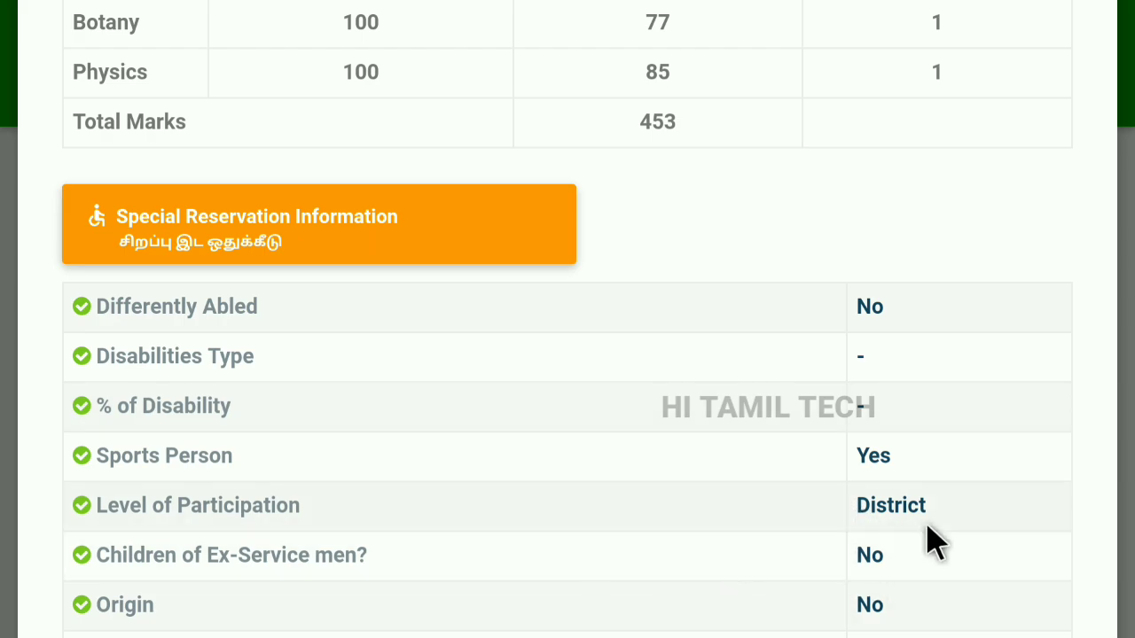
{"action": "scroll", "coordinate": [806, 349], "scroll_direction": "down", "scroll_amount": 1}
{"action": "scroll", "coordinate": [833, 479], "scroll_direction": "down", "scroll_amount": 2}
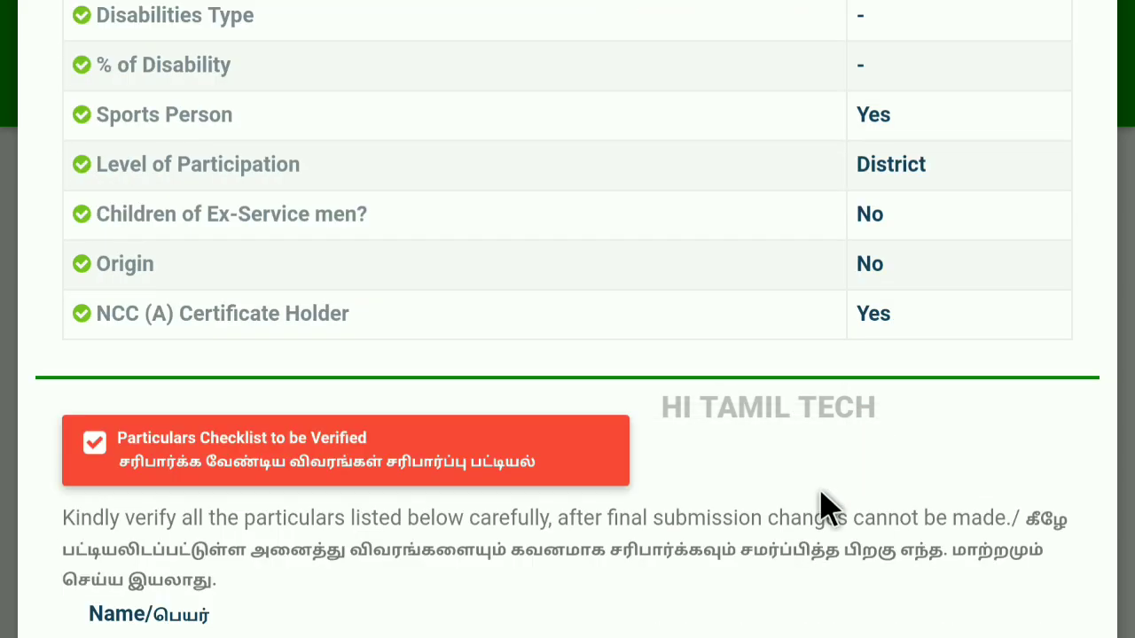
{"action": "scroll", "coordinate": [820, 505], "scroll_direction": "down", "scroll_amount": 3}
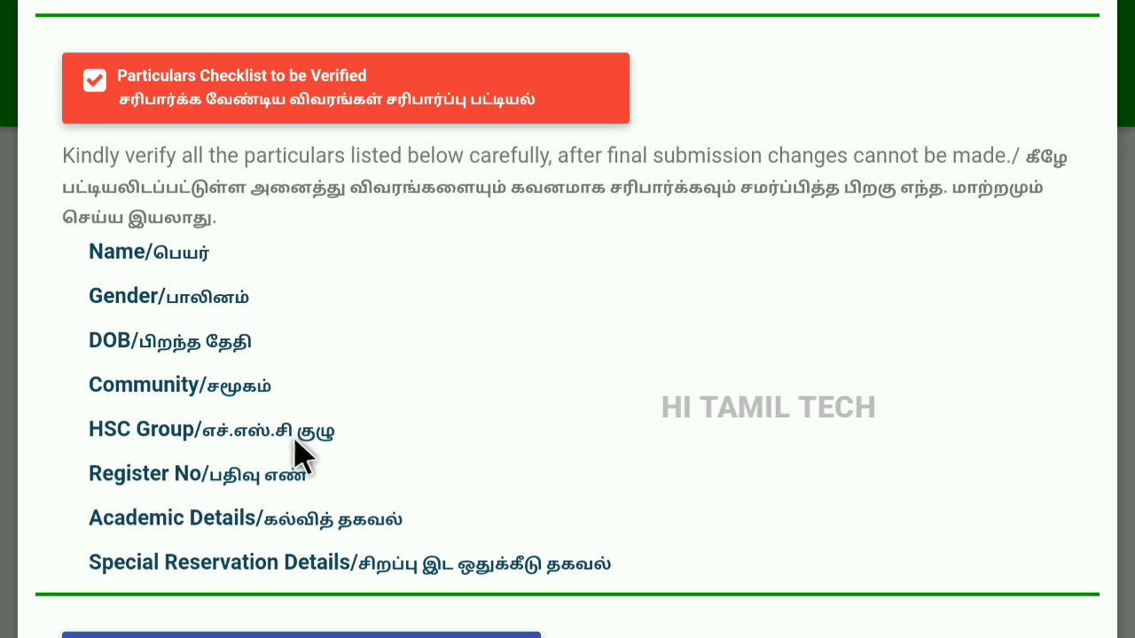
{"action": "scroll", "coordinate": [292, 451], "scroll_direction": "down", "scroll_amount": 10}
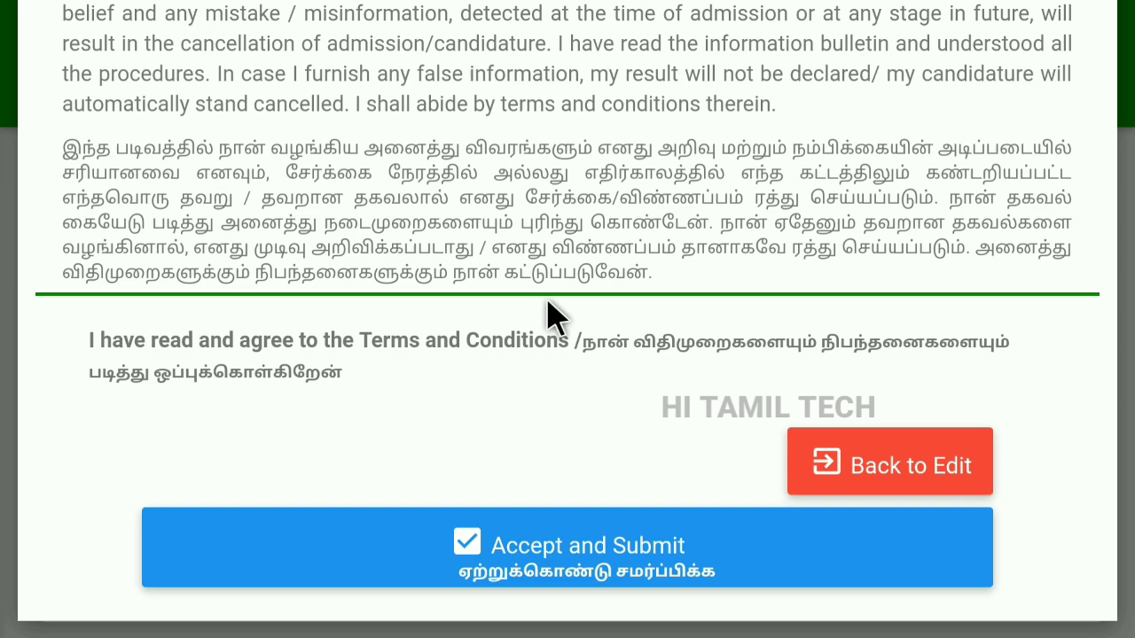
Accept the terms and submit the reviewed application.
{"action": "left_click", "coordinate": [599, 555]}
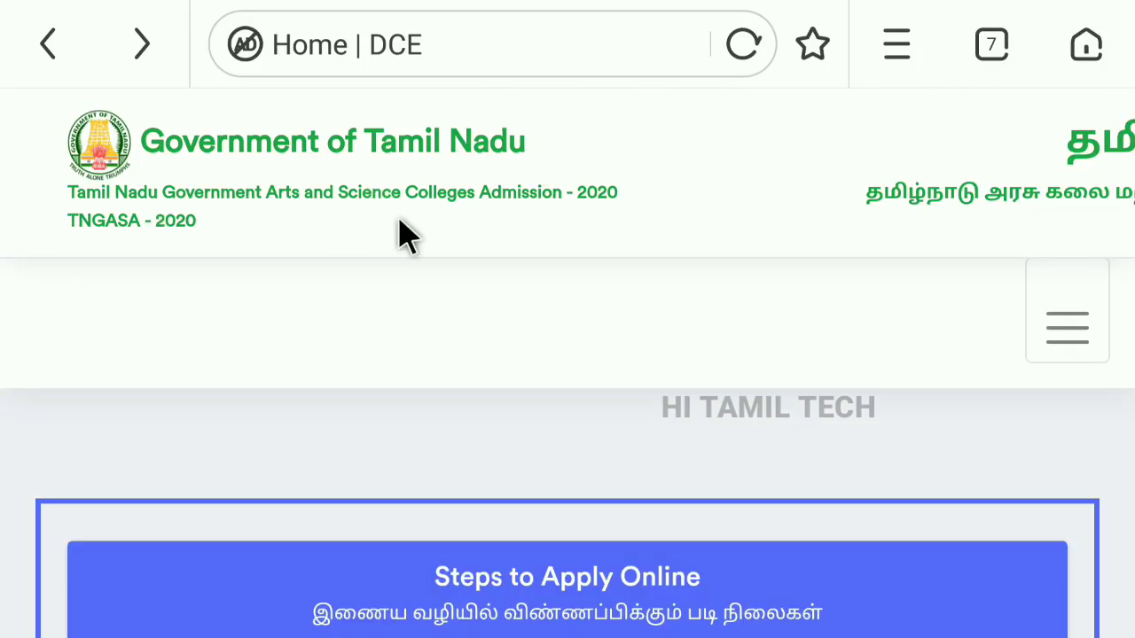
{"action": "scroll", "coordinate": [493, 312], "scroll_direction": "down", "scroll_amount": 10}
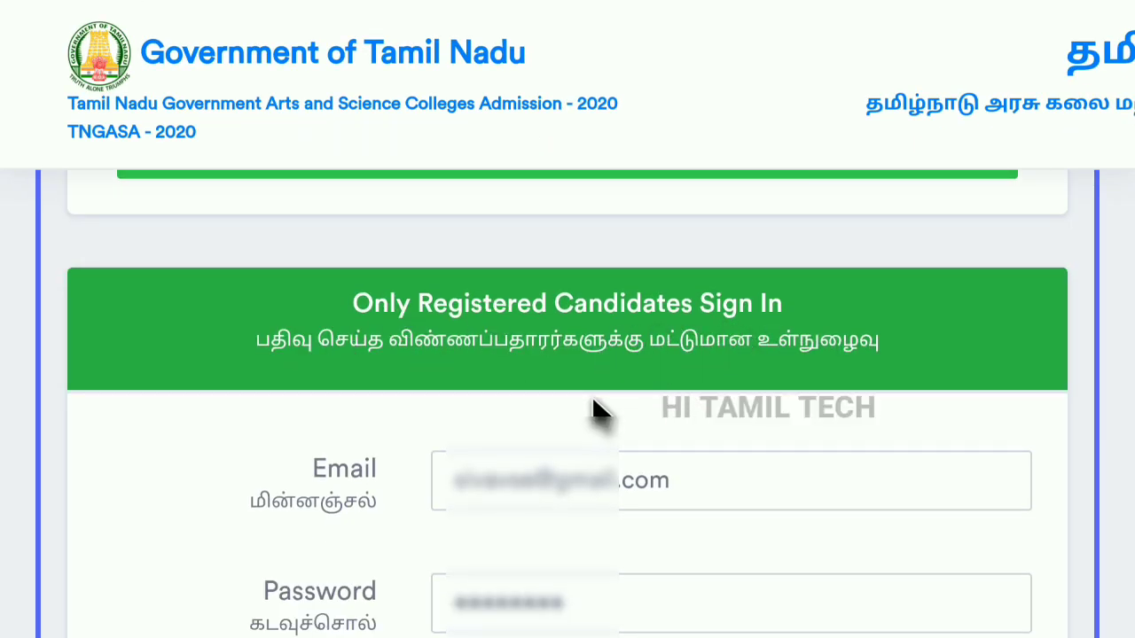
{"action": "scroll", "coordinate": [594, 411], "scroll_direction": "down", "scroll_amount": 2}
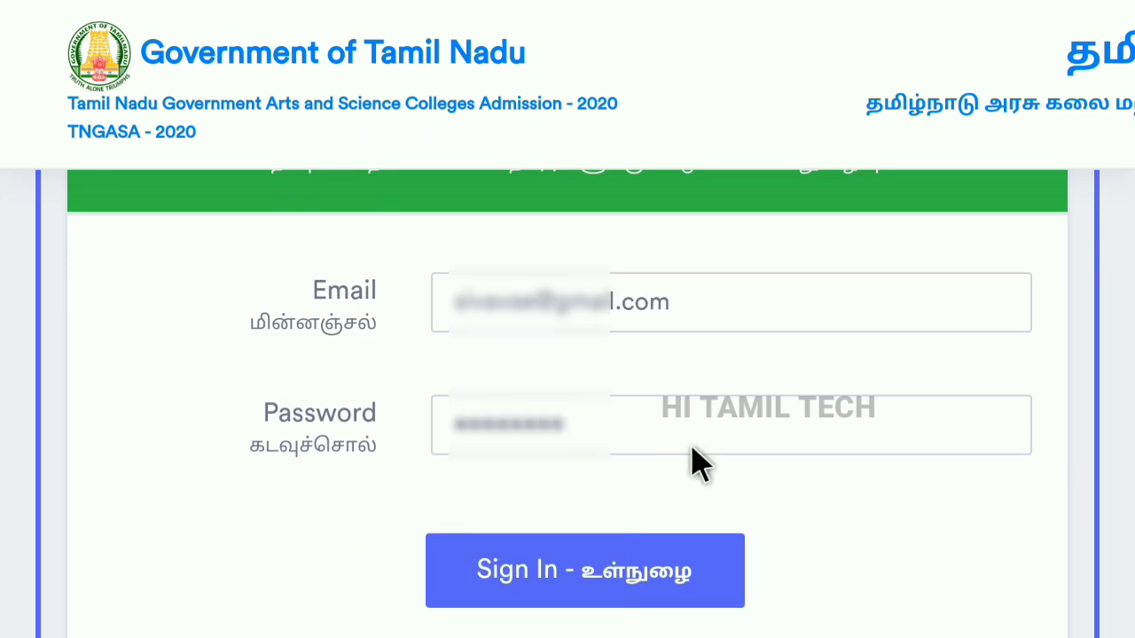
Sign back in and scroll the dashboard to the pending College and Course Selection item.
{"action": "left_click", "coordinate": [581, 596]}
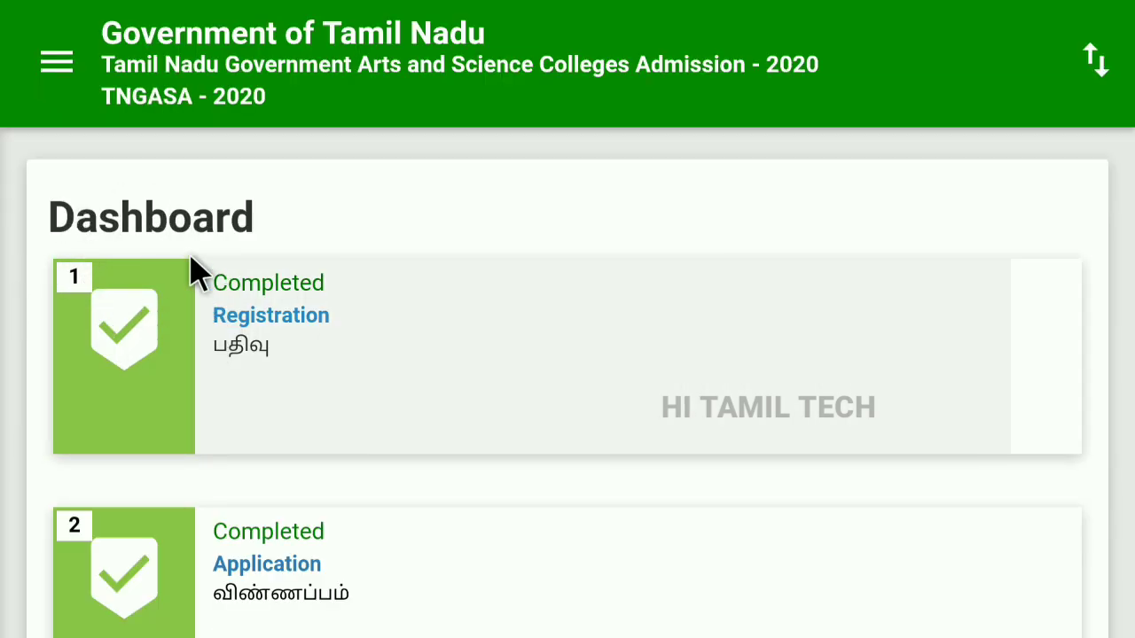
{"action": "scroll", "coordinate": [126, 392], "scroll_direction": "down", "scroll_amount": 3}
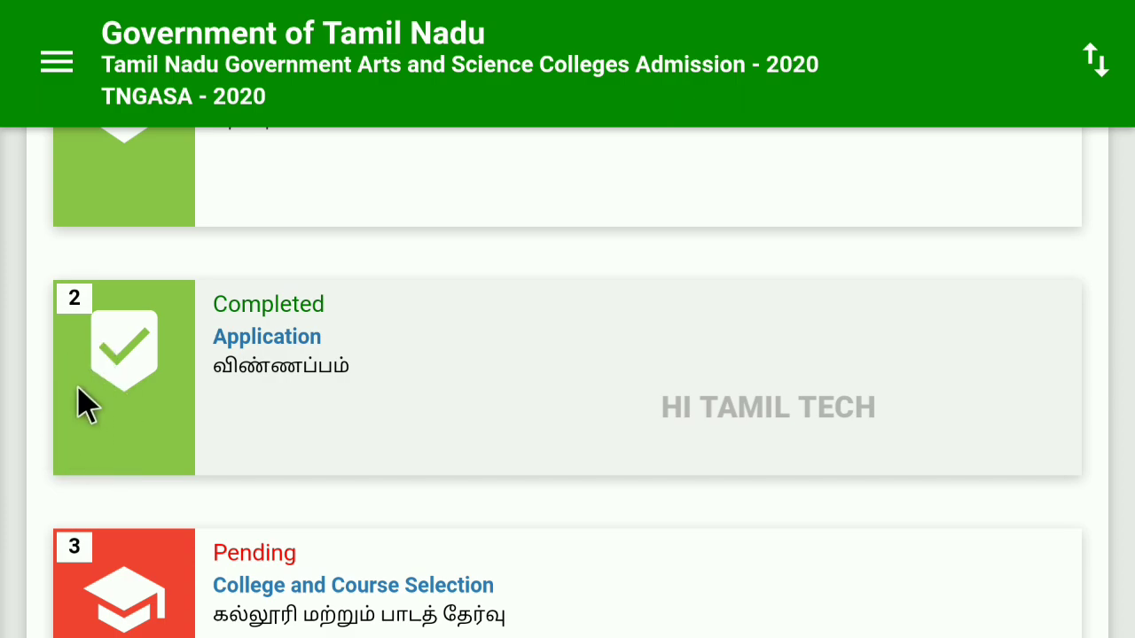
{"action": "scroll", "coordinate": [107, 412], "scroll_direction": "down", "scroll_amount": 3}
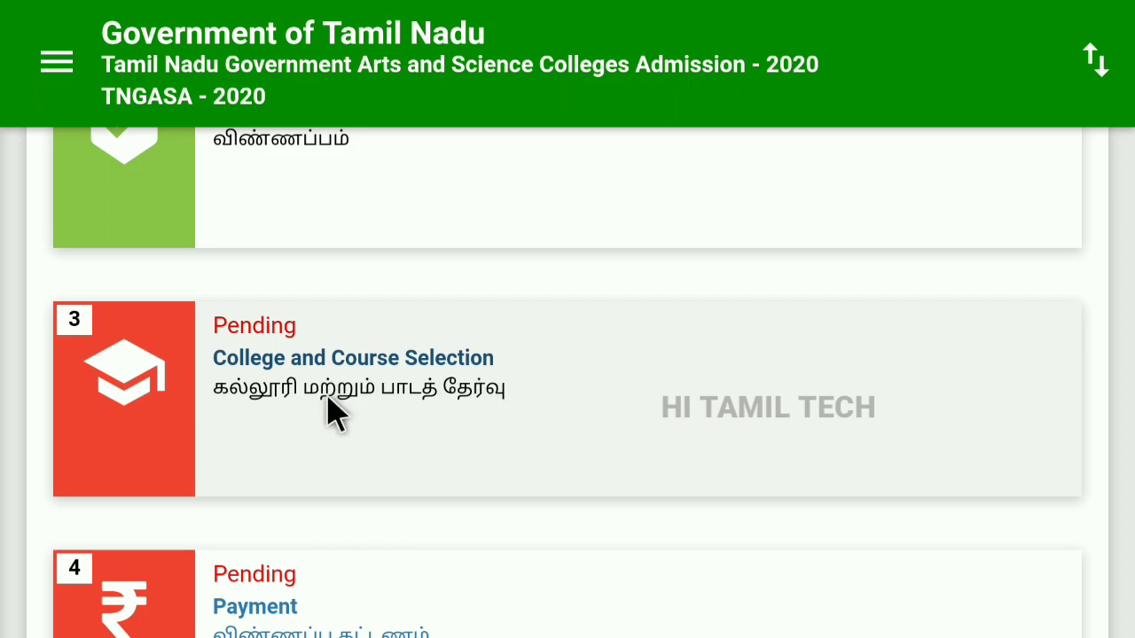
Open College and Course Selection and scroll past the Rs.50-per-college fee notice to College District.
{"action": "left_click", "coordinate": [323, 371]}
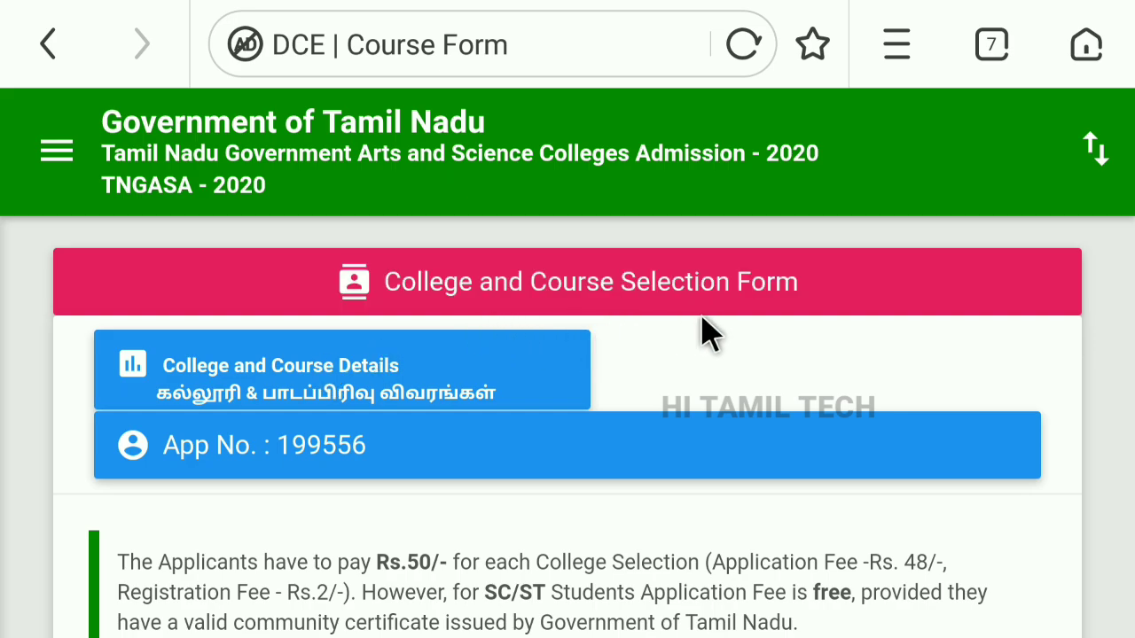
{"action": "scroll", "coordinate": [671, 366], "scroll_direction": "down", "scroll_amount": 4}
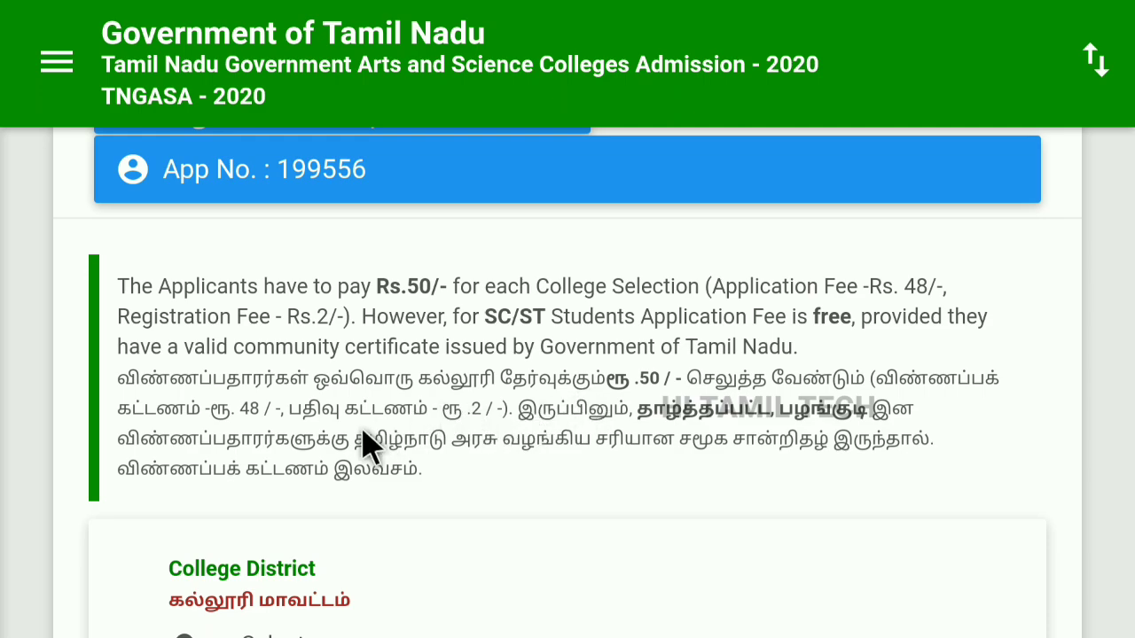
{"action": "scroll", "coordinate": [736, 438], "scroll_direction": "down", "scroll_amount": 2}
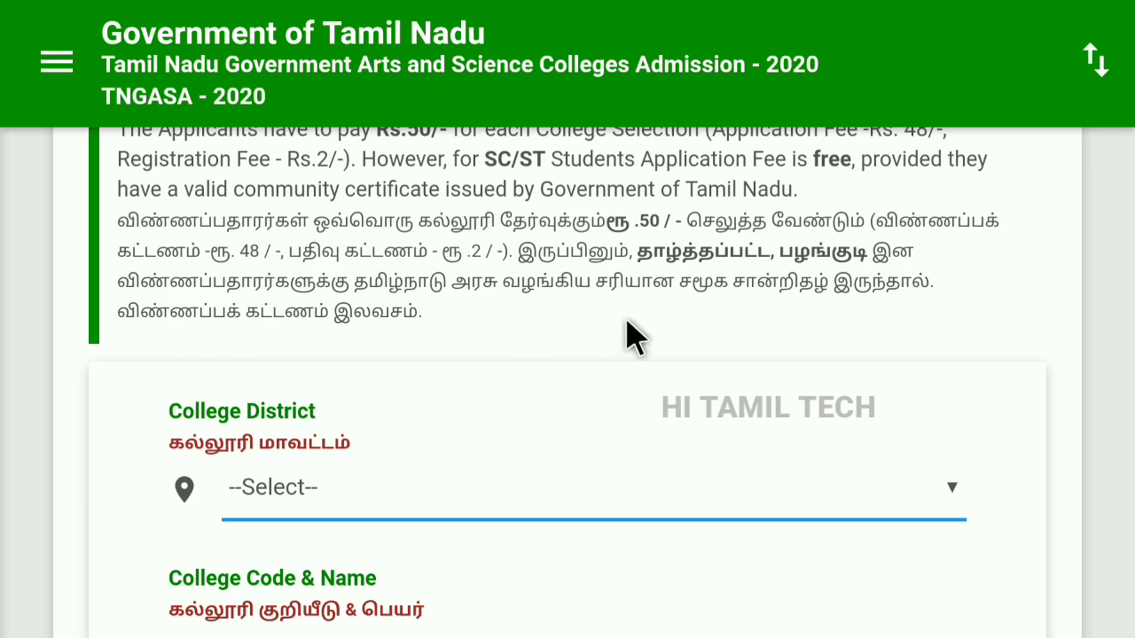
{"action": "scroll", "coordinate": [635, 335], "scroll_direction": "down", "scroll_amount": 1}
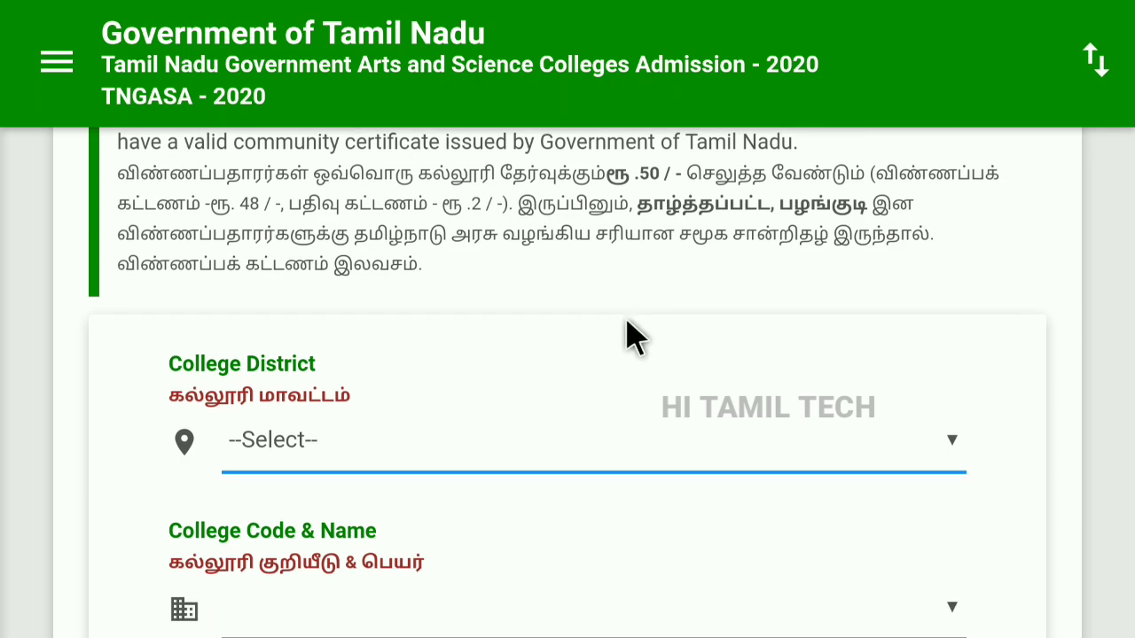
{"action": "scroll", "coordinate": [627, 321], "scroll_direction": "down", "scroll_amount": 2}
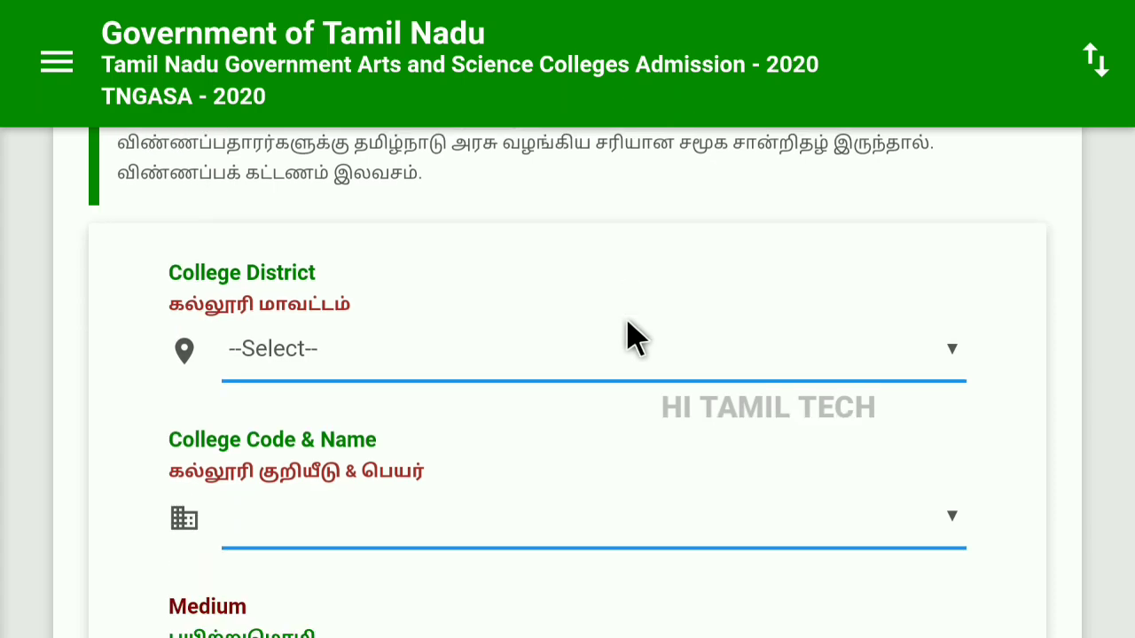
Set the College District to Coimbatore.
{"action": "left_click", "coordinate": [951, 337]}
{"action": "scroll", "coordinate": [644, 266], "scroll_direction": "down", "scroll_amount": 10}
{"action": "scroll", "coordinate": [625, 315], "scroll_direction": "up", "scroll_amount": 10}
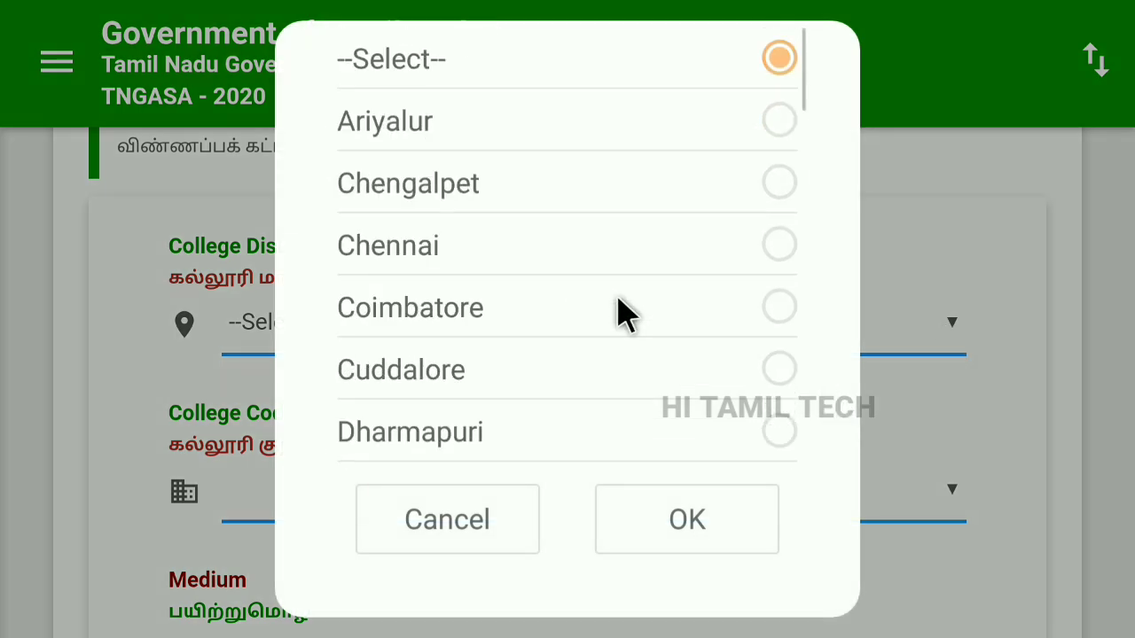
{"action": "scroll", "coordinate": [587, 328], "scroll_direction": "down", "scroll_amount": 2}
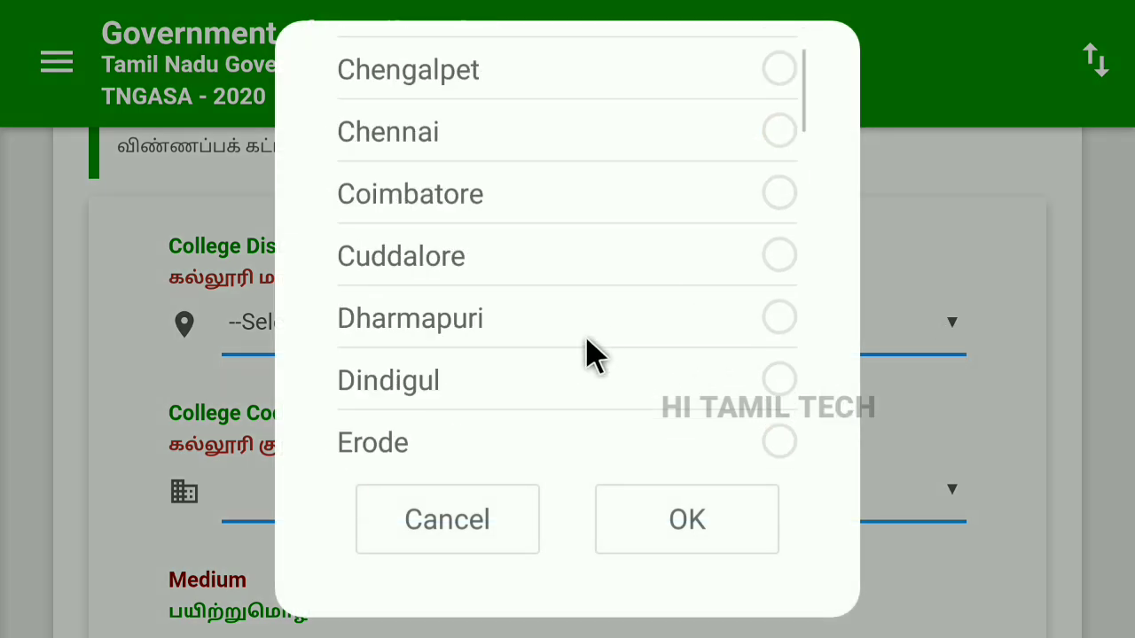
{"action": "scroll", "coordinate": [585, 341], "scroll_direction": "up", "scroll_amount": 2}
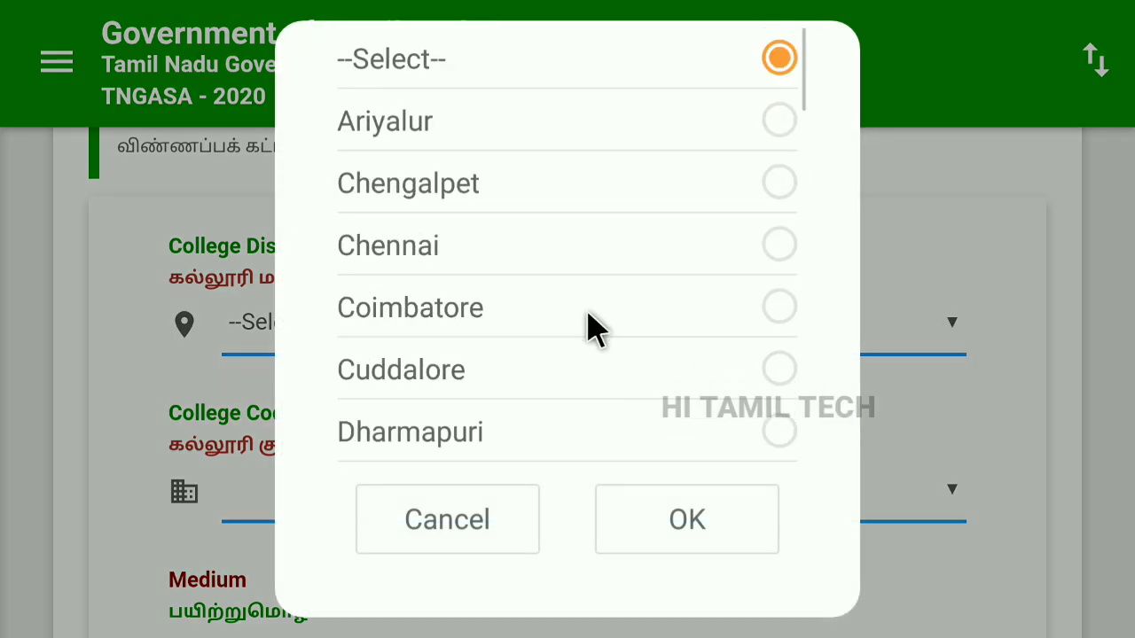
{"action": "left_click", "coordinate": [779, 306]}
{"action": "left_click", "coordinate": [724, 542]}
Choose the college 1021001-Government Arts College, Coimbatore (Autonomous).
{"action": "scroll", "coordinate": [625, 443], "scroll_direction": "down", "scroll_amount": 2}
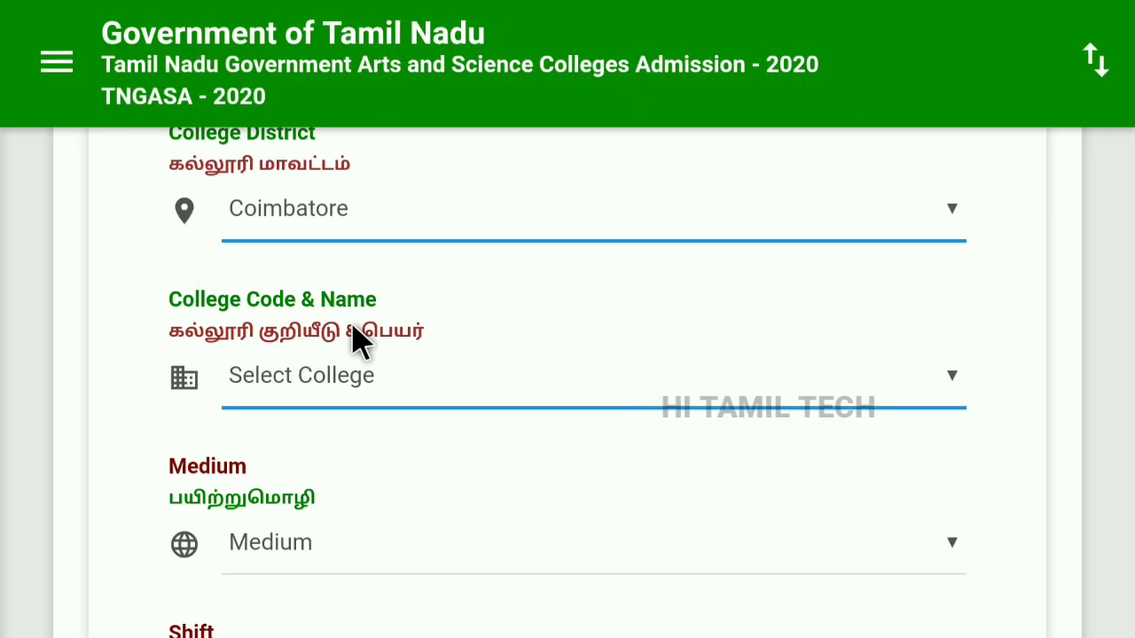
{"action": "left_click", "coordinate": [949, 381]}
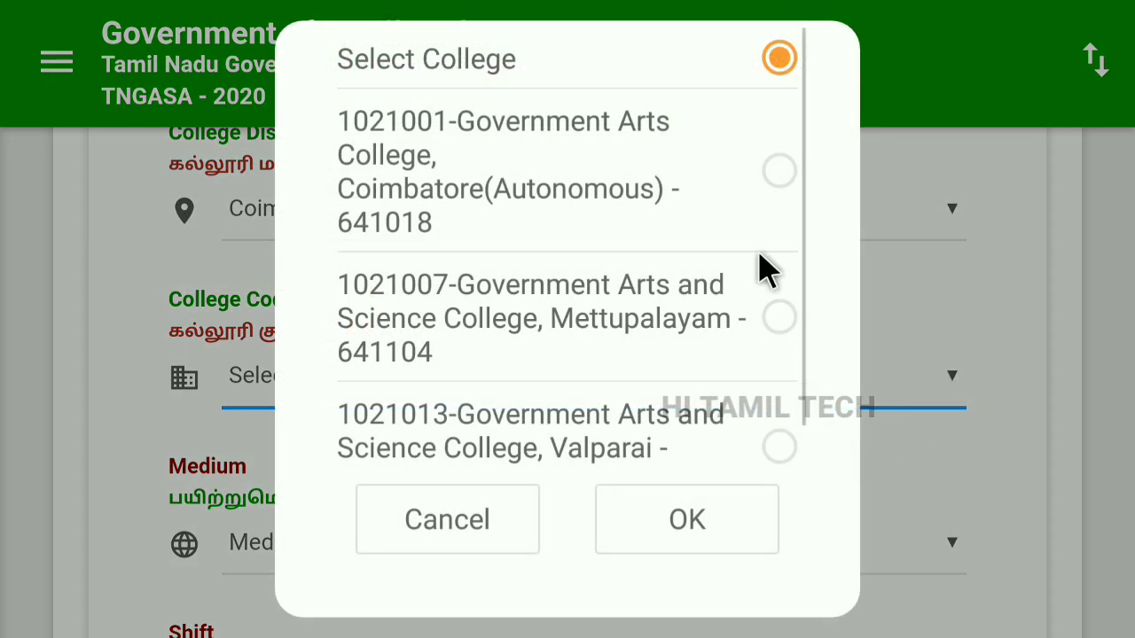
{"action": "scroll", "coordinate": [736, 252], "scroll_direction": "down", "scroll_amount": 1}
{"action": "scroll", "coordinate": [673, 376], "scroll_direction": "up", "scroll_amount": 1}
{"action": "left_click", "coordinate": [775, 176]}
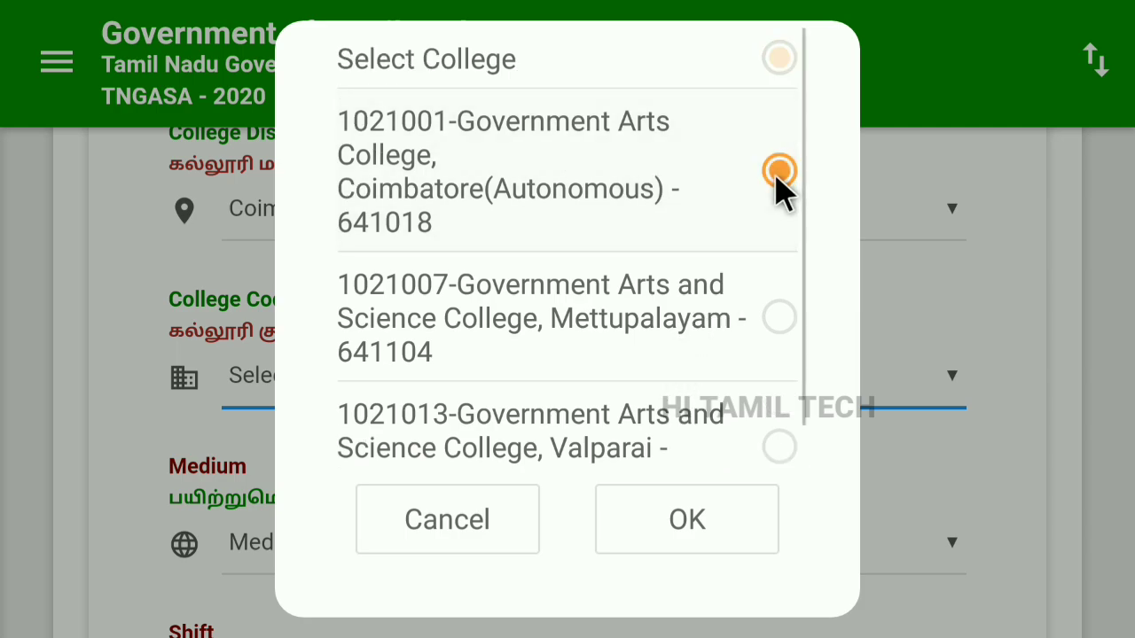
{"action": "left_click", "coordinate": [732, 555]}
{"action": "scroll", "coordinate": [692, 426], "scroll_direction": "down", "scroll_amount": 1}
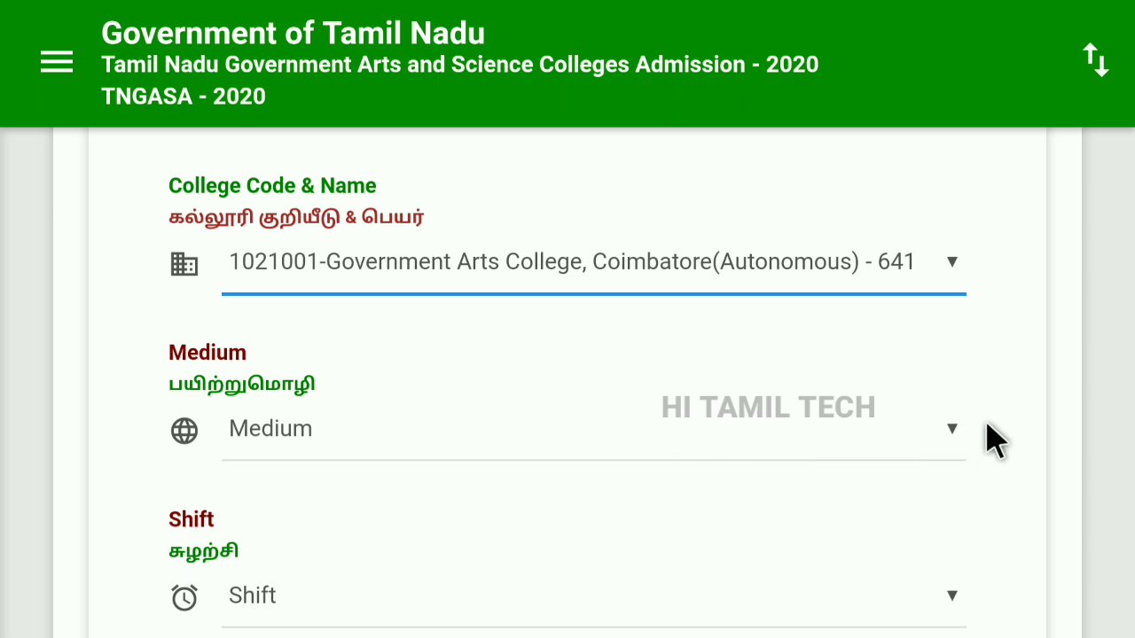
Set the medium of instruction to Tamil Medium.
{"action": "left_click", "coordinate": [952, 444]}
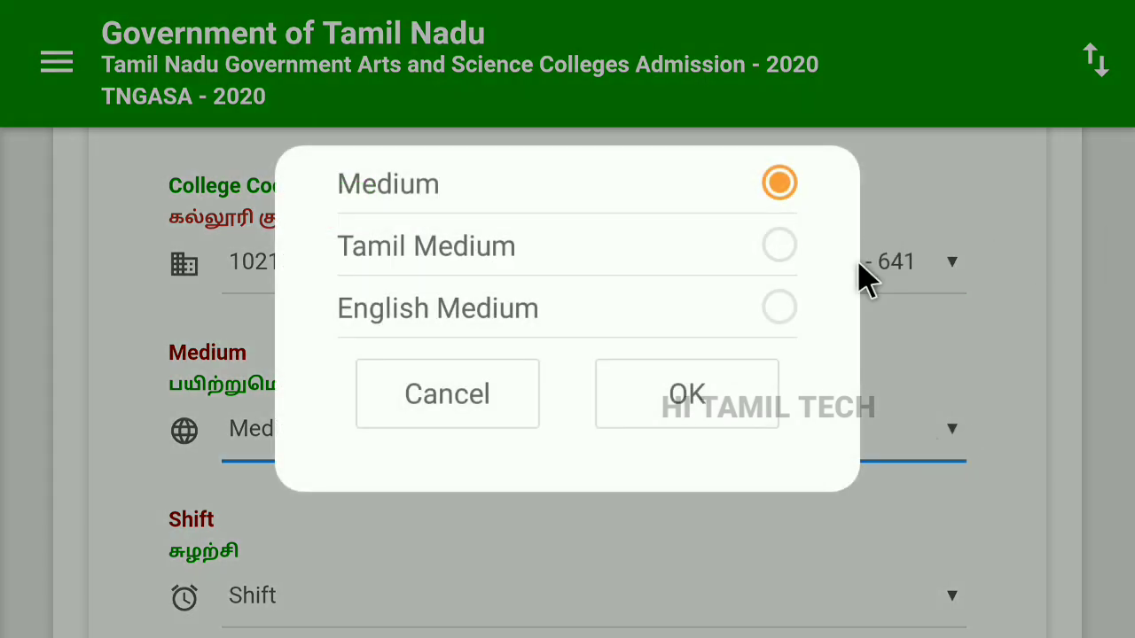
{"action": "left_click", "coordinate": [778, 259]}
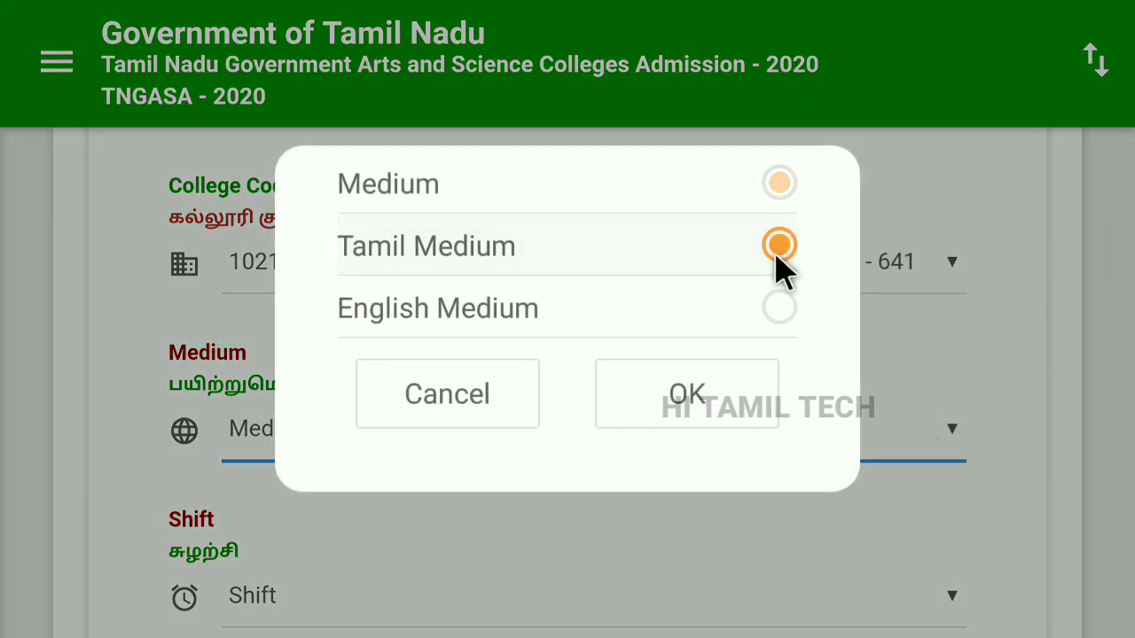
{"action": "left_click", "coordinate": [689, 422]}
{"action": "scroll", "coordinate": [690, 422], "scroll_direction": "down", "scroll_amount": 4}
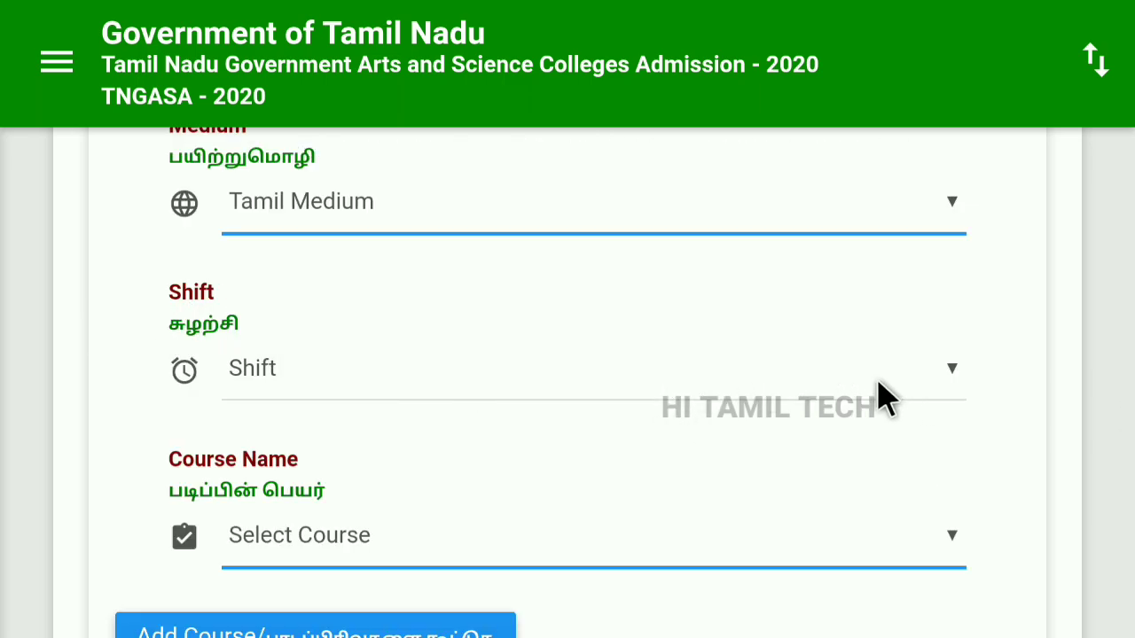
Select Shift - 1 for the course.
{"action": "left_click", "coordinate": [951, 388]}
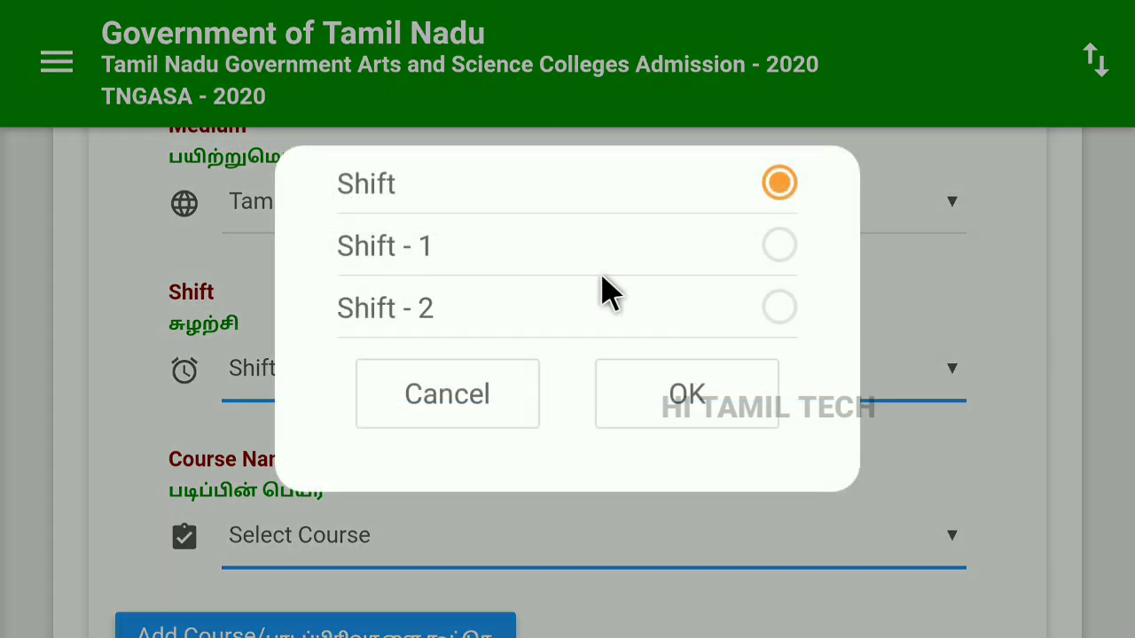
{"action": "left_click", "coordinate": [780, 248]}
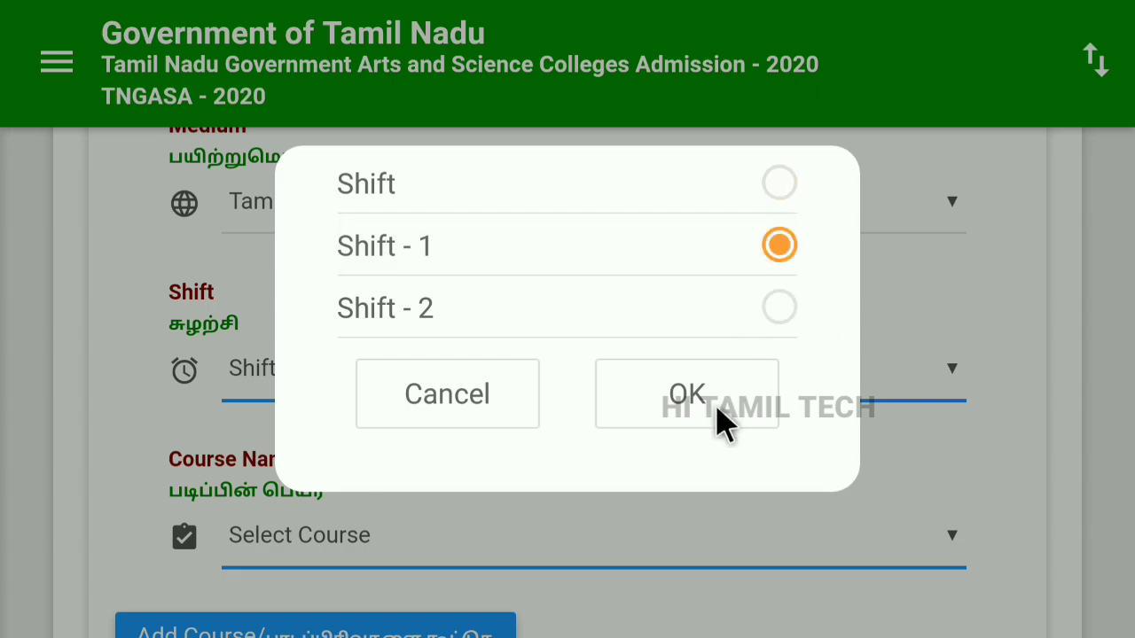
{"action": "left_click", "coordinate": [687, 395]}
{"action": "scroll", "coordinate": [193, 292], "scroll_direction": "down", "scroll_amount": 3}
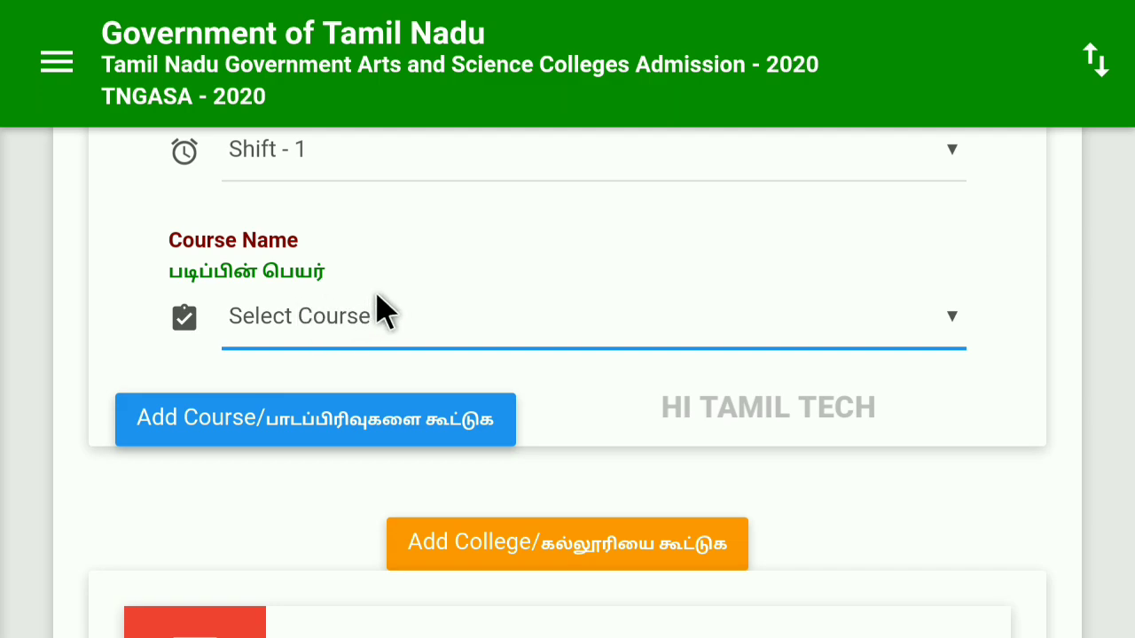
Choose the course B.A. Tourism and Travel Management.
{"action": "left_click", "coordinate": [952, 318]}
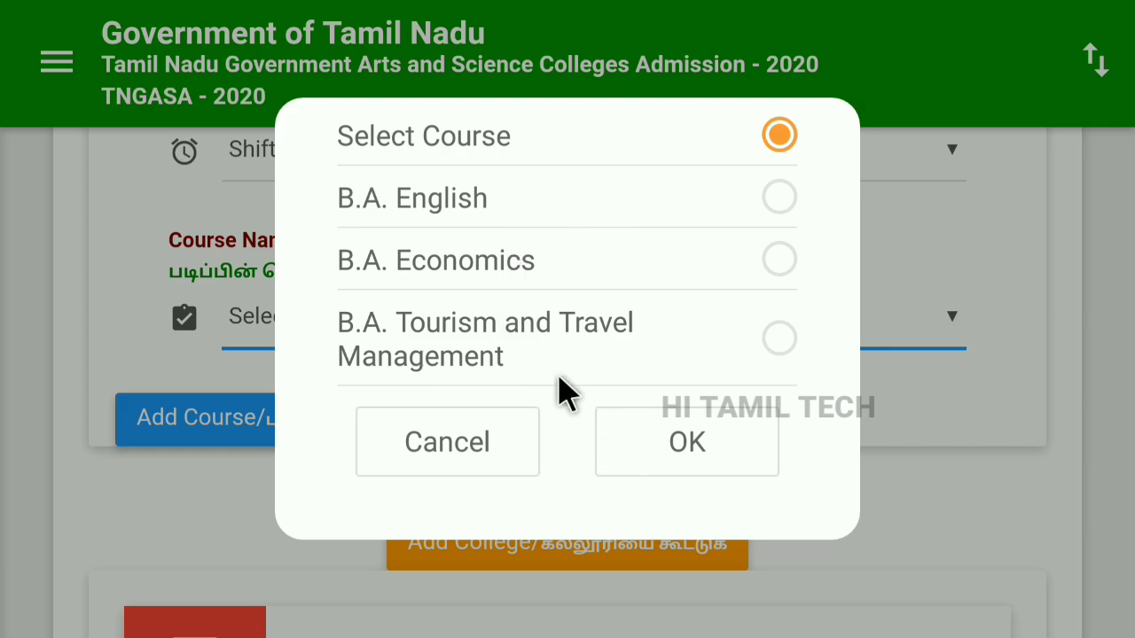
{"action": "left_click", "coordinate": [782, 342]}
{"action": "left_click", "coordinate": [723, 450]}
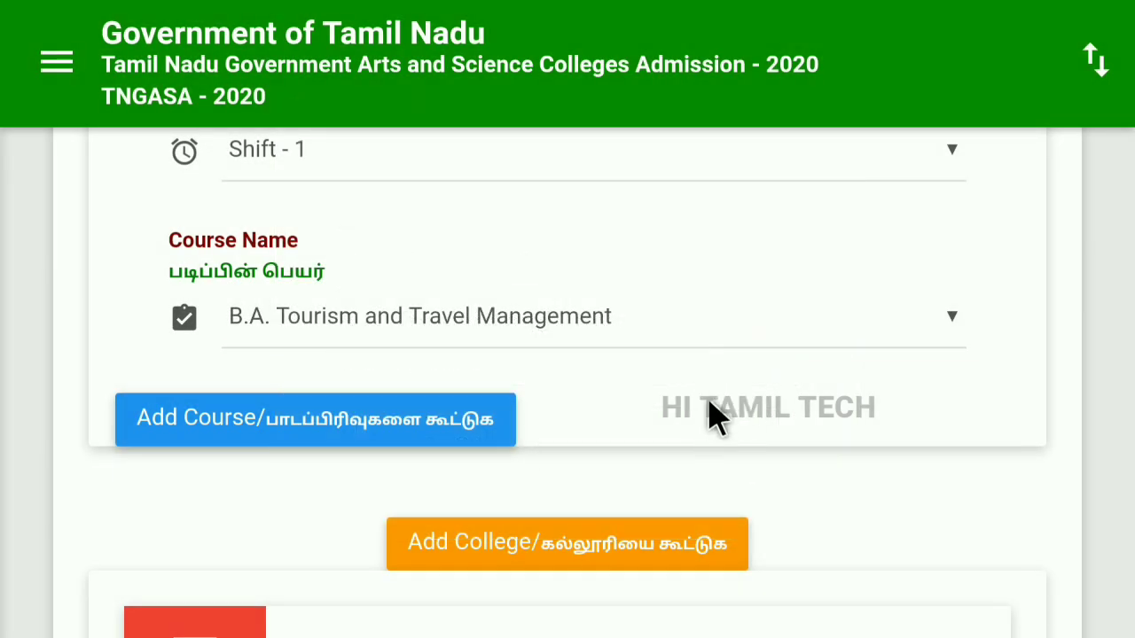
{"action": "left_click", "coordinate": [387, 426]}
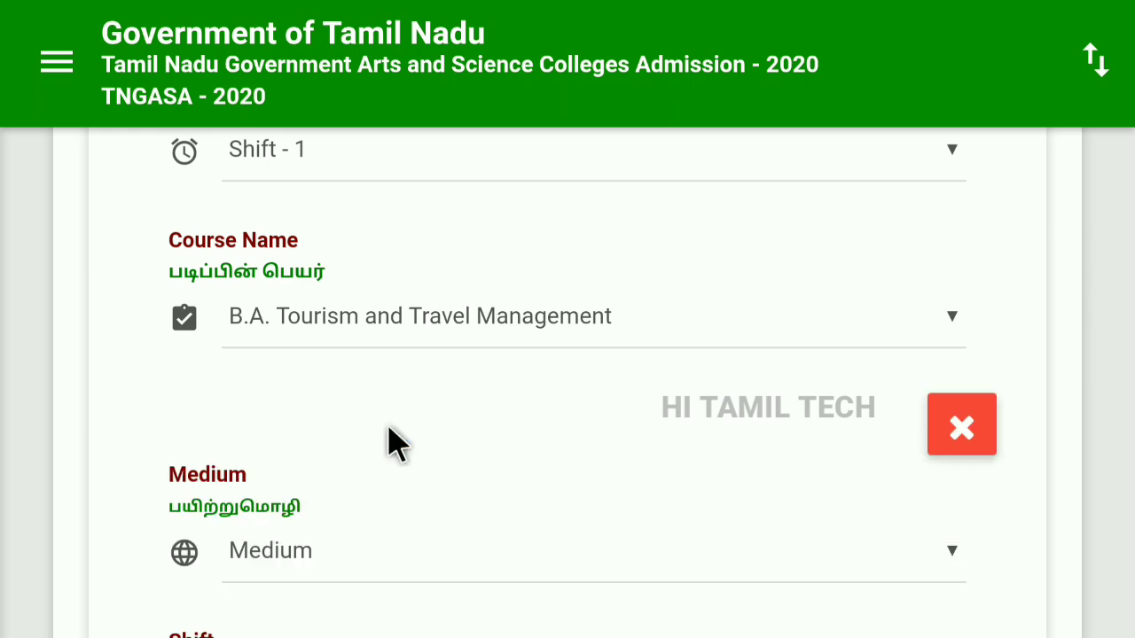
{"action": "scroll", "coordinate": [648, 413], "scroll_direction": "down", "scroll_amount": 3}
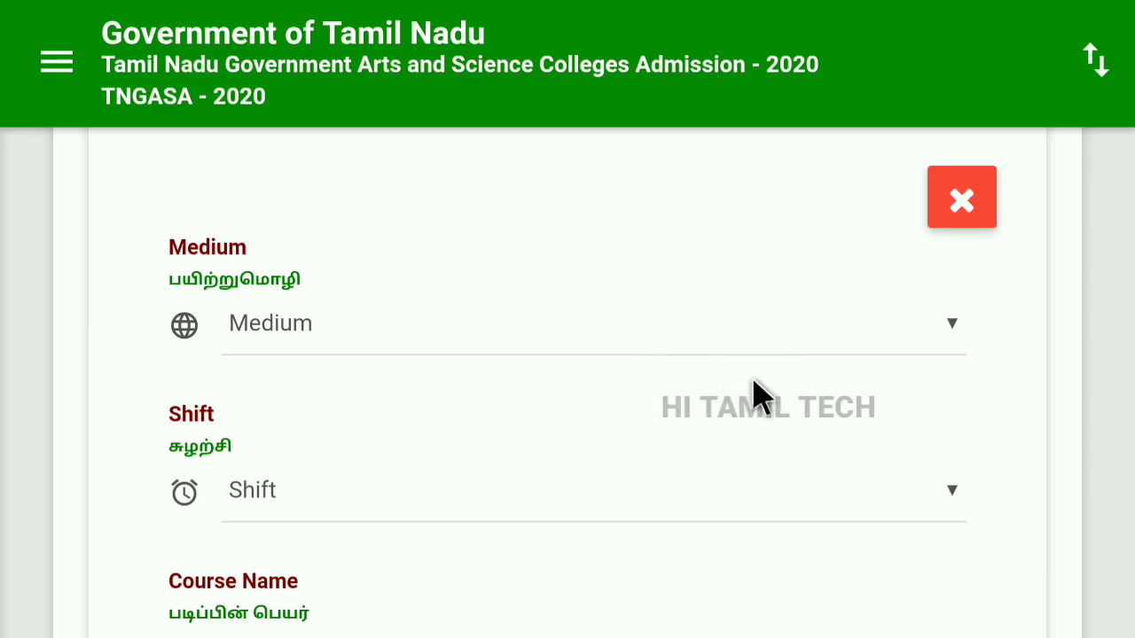
{"action": "scroll", "coordinate": [687, 479], "scroll_direction": "down", "scroll_amount": 3}
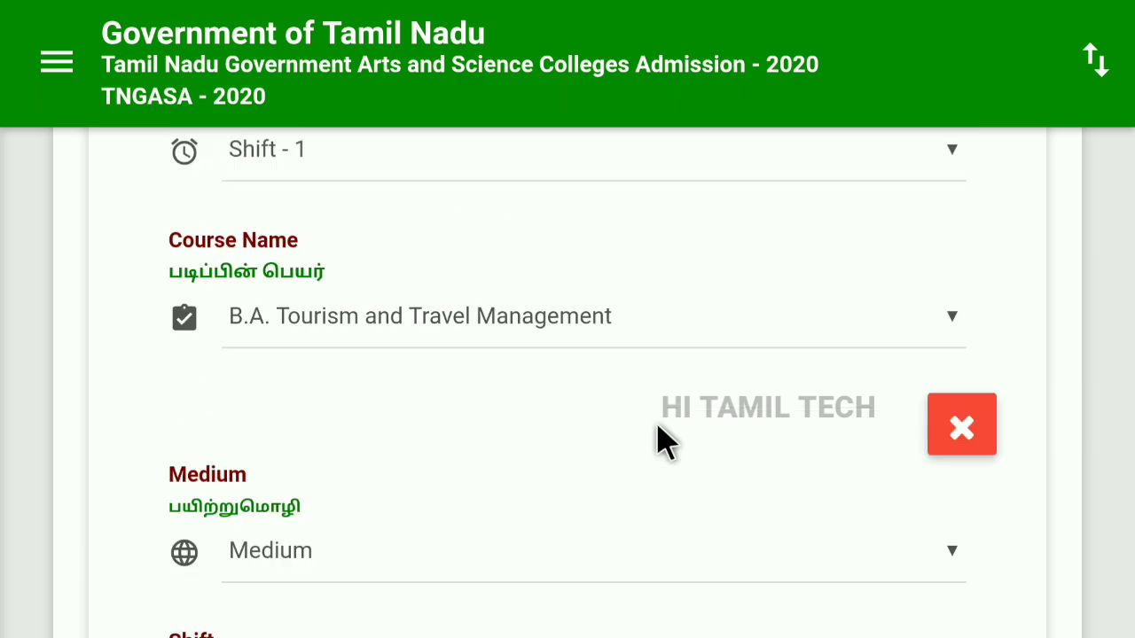
{"action": "left_click", "coordinate": [954, 441]}
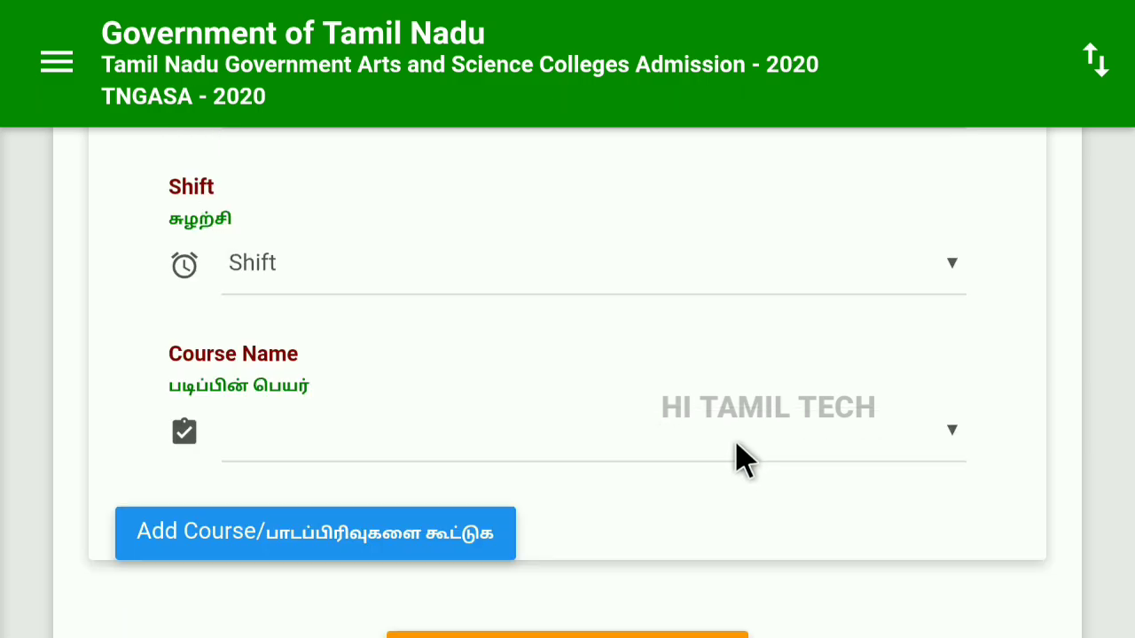
{"action": "scroll", "coordinate": [737, 452], "scroll_direction": "down", "scroll_amount": 4}
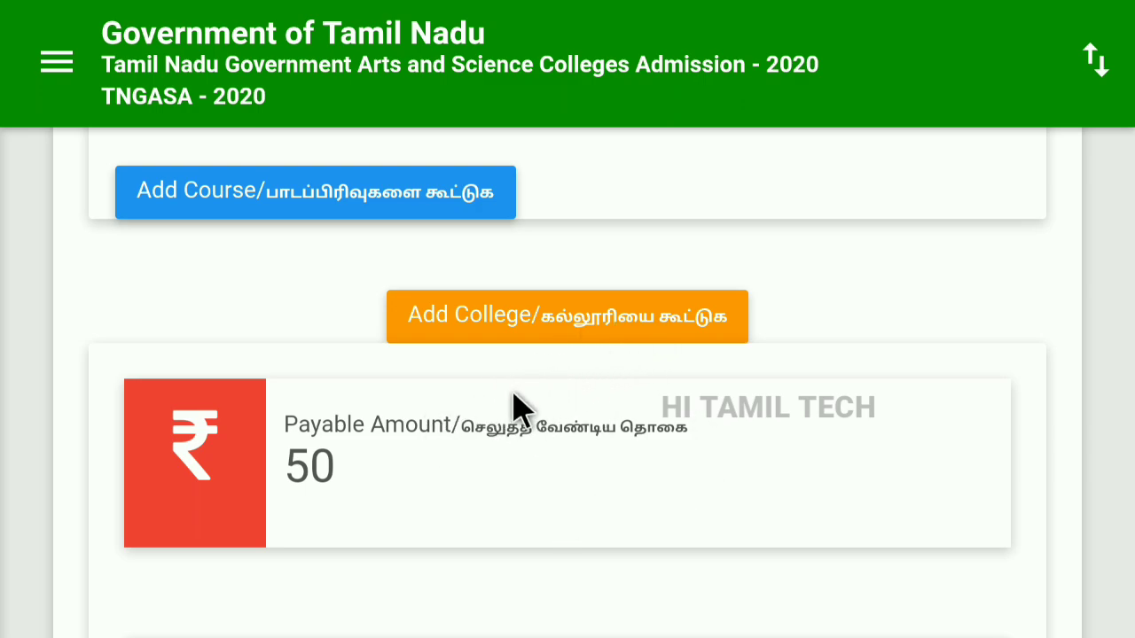
{"action": "left_click", "coordinate": [568, 330]}
{"action": "scroll", "coordinate": [539, 426], "scroll_direction": "down", "scroll_amount": 1}
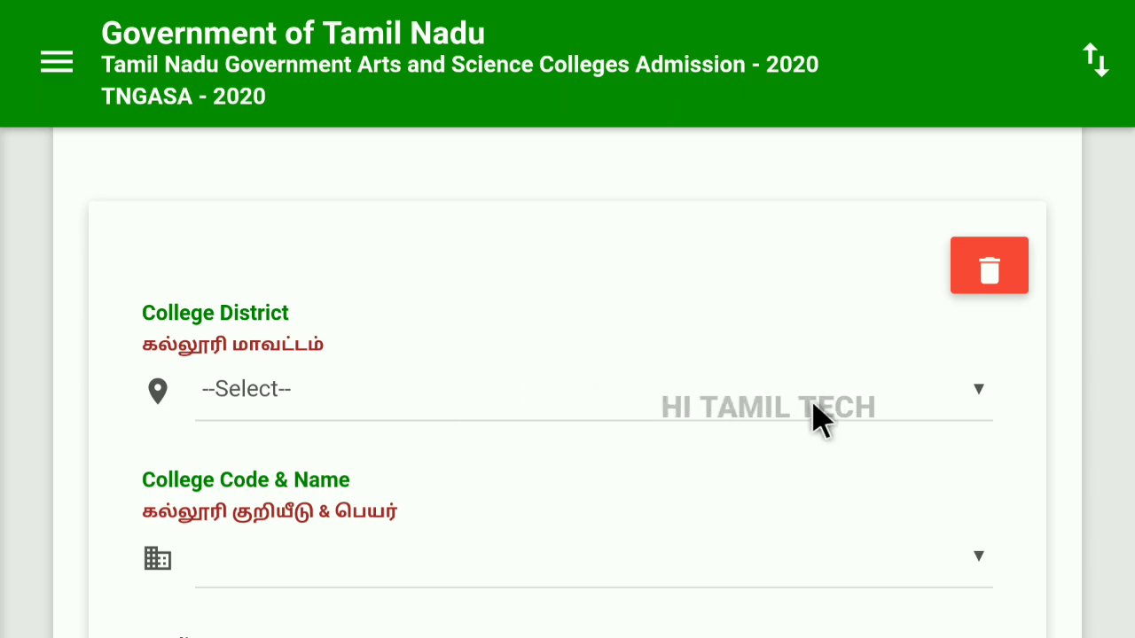
{"action": "left_click", "coordinate": [901, 395]}
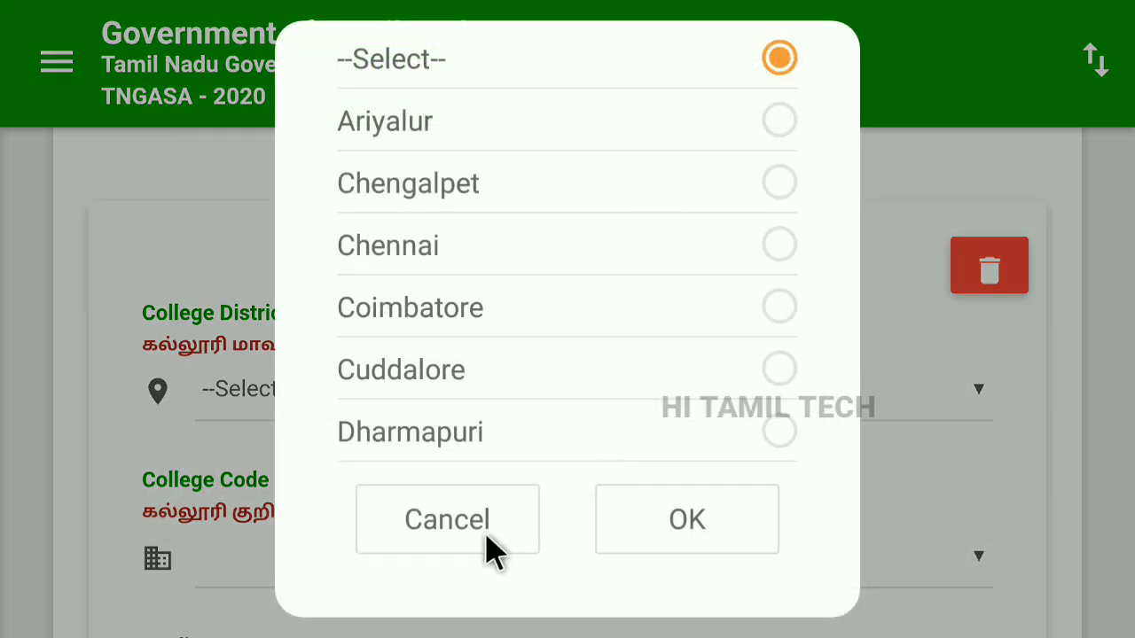
{"action": "left_click", "coordinate": [487, 531]}
{"action": "scroll", "coordinate": [532, 469], "scroll_direction": "down", "scroll_amount": 1}
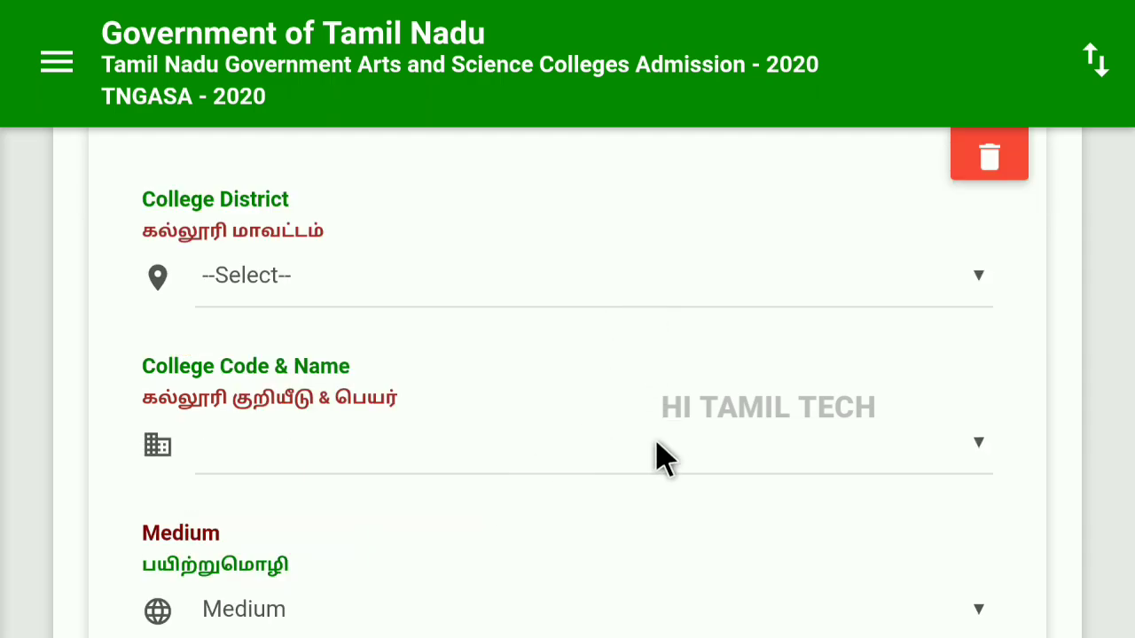
{"action": "scroll", "coordinate": [660, 457], "scroll_direction": "down", "scroll_amount": 5}
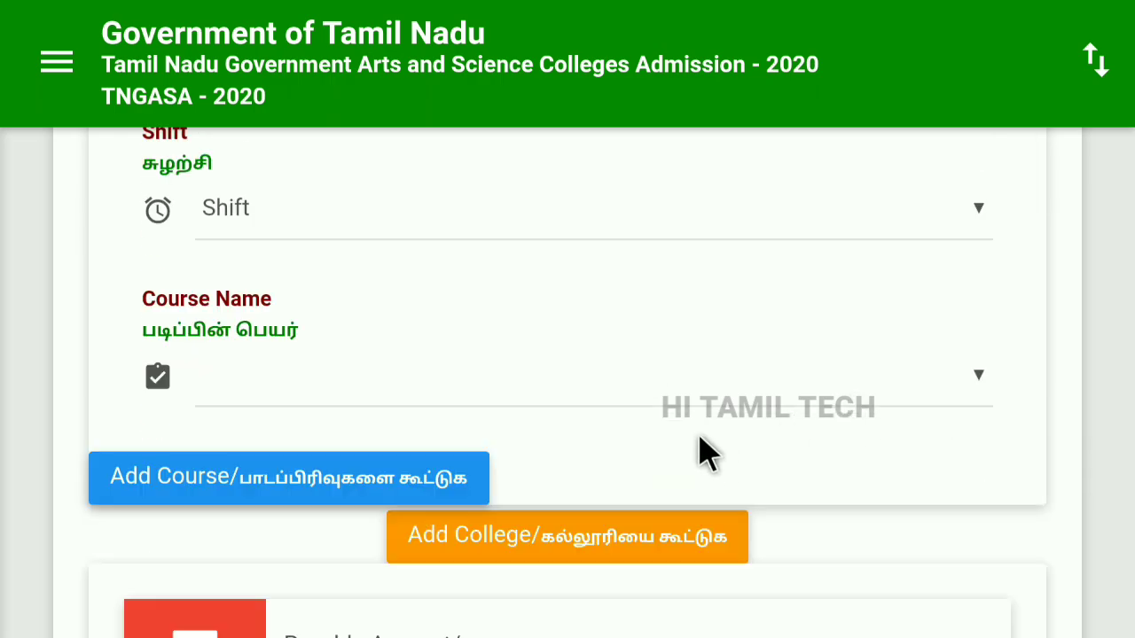
{"action": "scroll", "coordinate": [798, 390], "scroll_direction": "down", "scroll_amount": 4}
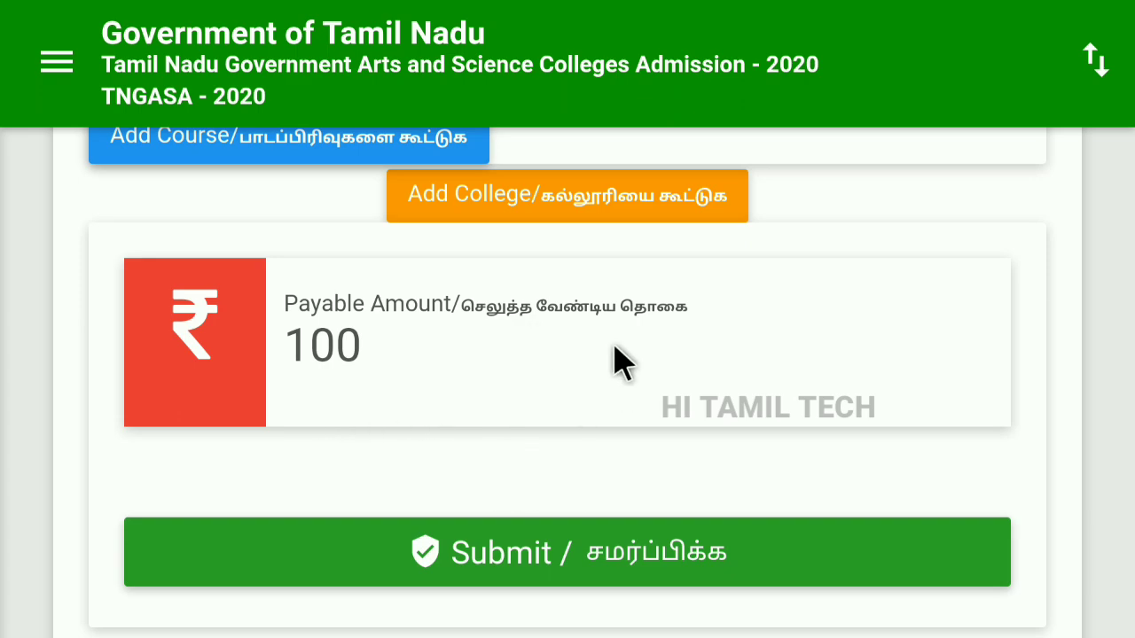
{"action": "scroll", "coordinate": [600, 449], "scroll_direction": "up", "scroll_amount": 10}
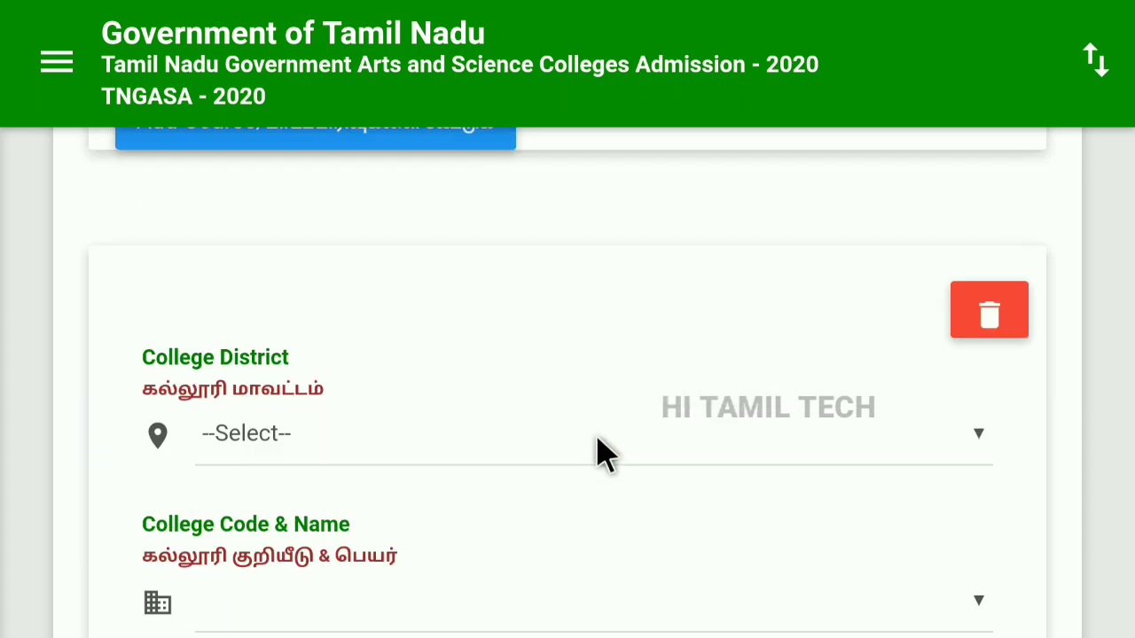
{"action": "left_click", "coordinate": [992, 330]}
{"action": "left_click", "coordinate": [837, 409]}
{"action": "left_click", "coordinate": [962, 326]}
{"action": "left_click", "coordinate": [506, 400]}
{"action": "scroll", "coordinate": [390, 465], "scroll_direction": "up", "scroll_amount": 1}
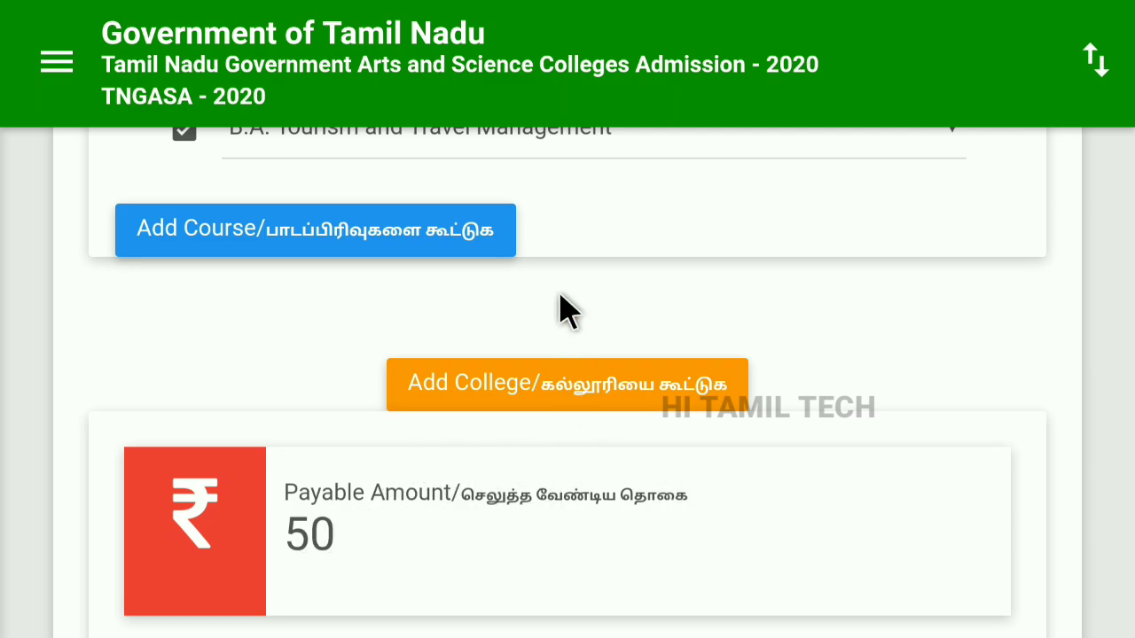
Submit the application, then return to the dashboard showing Payment still pending.
{"action": "scroll", "coordinate": [599, 486], "scroll_direction": "down", "scroll_amount": 2}
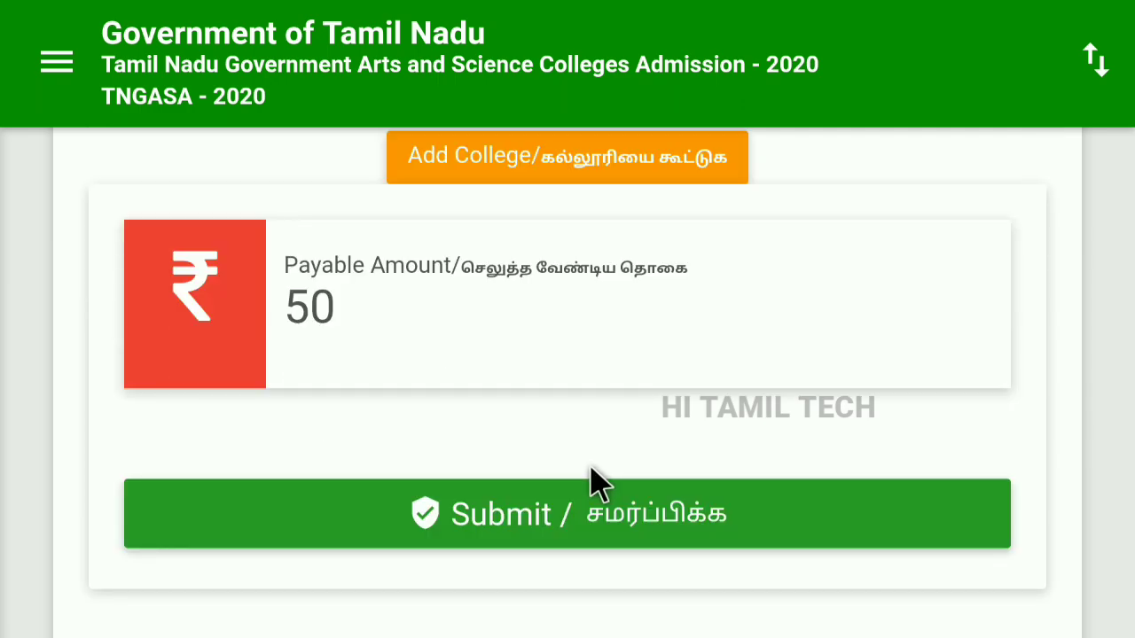
{"action": "left_click", "coordinate": [556, 529]}
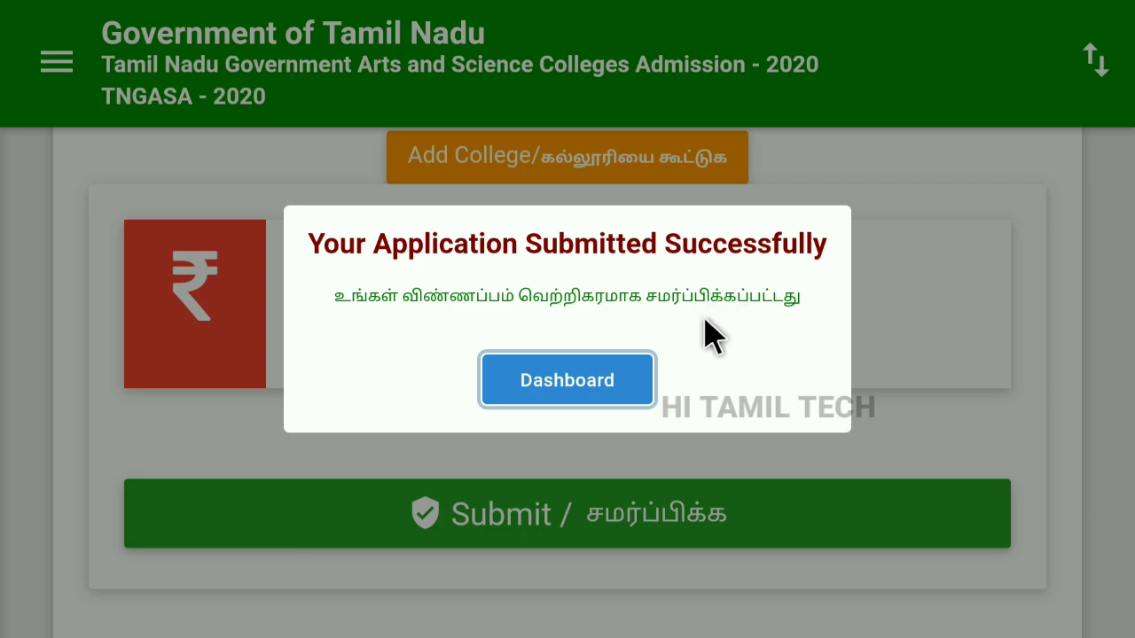
{"action": "left_click", "coordinate": [579, 386]}
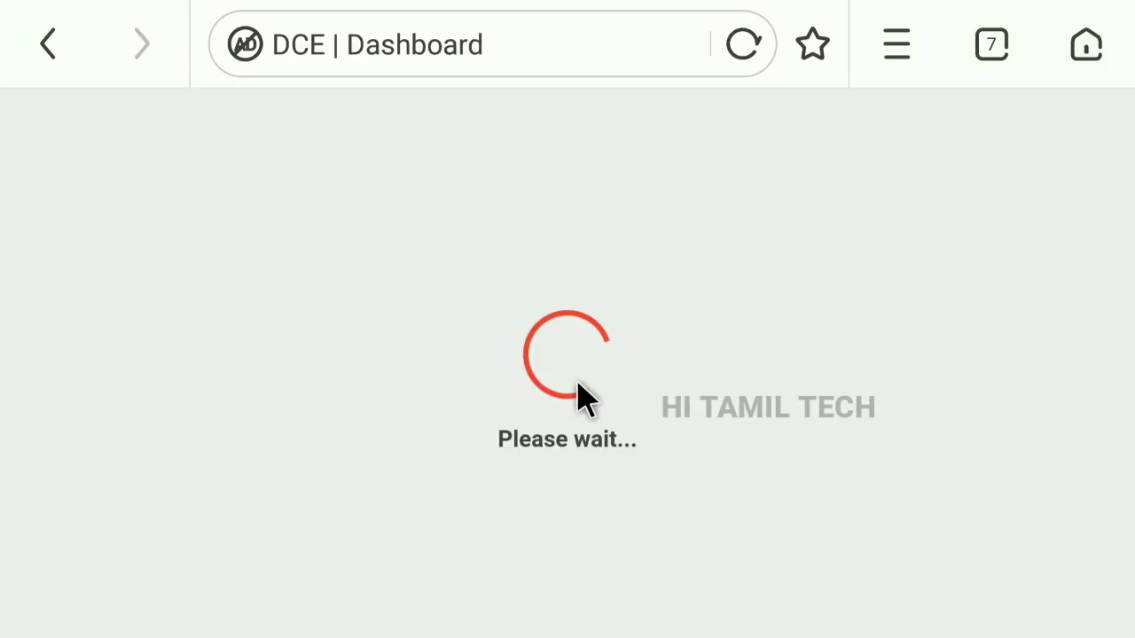
{"action": "scroll", "coordinate": [581, 408], "scroll_direction": "down", "scroll_amount": 10}
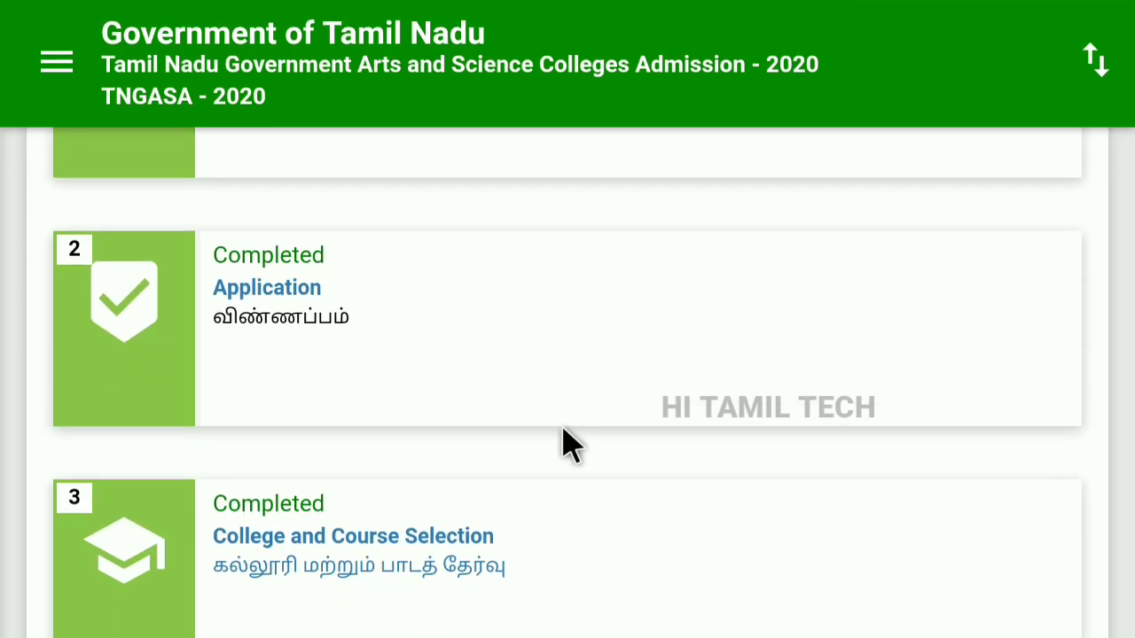
{"action": "scroll", "coordinate": [568, 434], "scroll_direction": "up", "scroll_amount": 2}
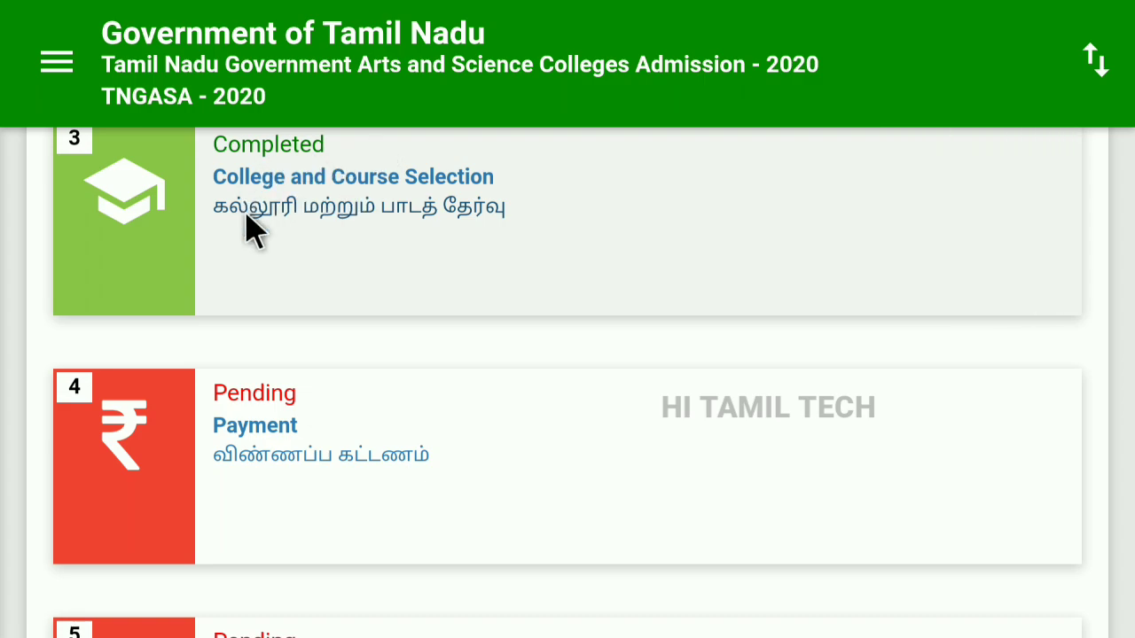
{"action": "scroll", "coordinate": [417, 427], "scroll_direction": "down", "scroll_amount": 2}
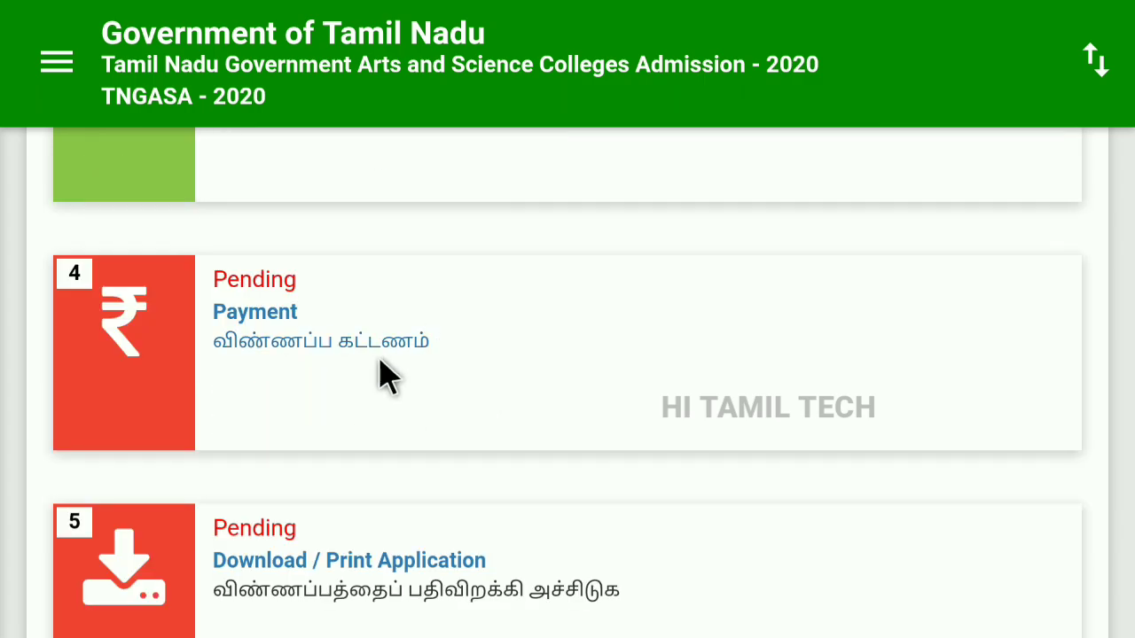
Open the Payment step and scroll to the Pay button with Bank of Baroda as gateway.
{"action": "left_click", "coordinate": [280, 312]}
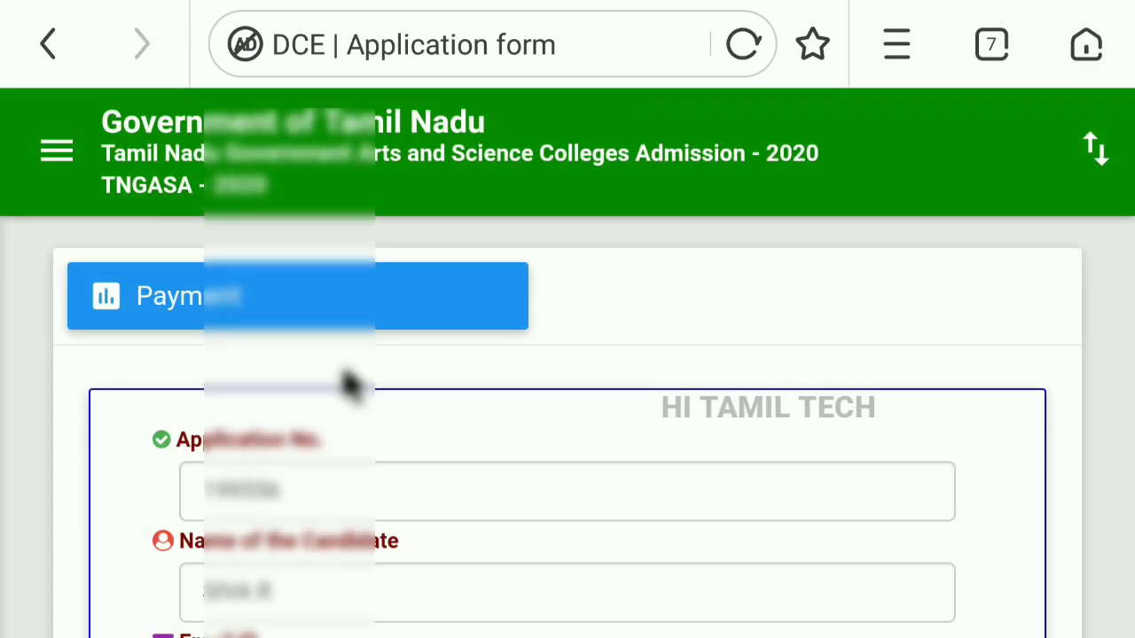
{"action": "scroll", "coordinate": [667, 337], "scroll_direction": "down", "scroll_amount": 2}
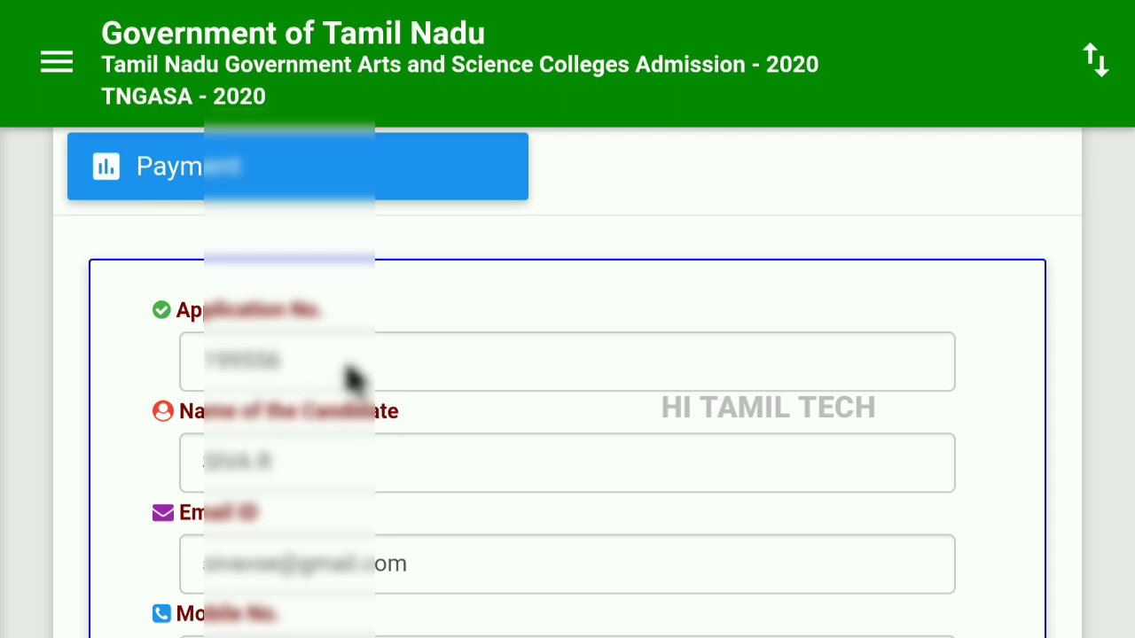
{"action": "scroll", "coordinate": [337, 413], "scroll_direction": "down", "scroll_amount": 2}
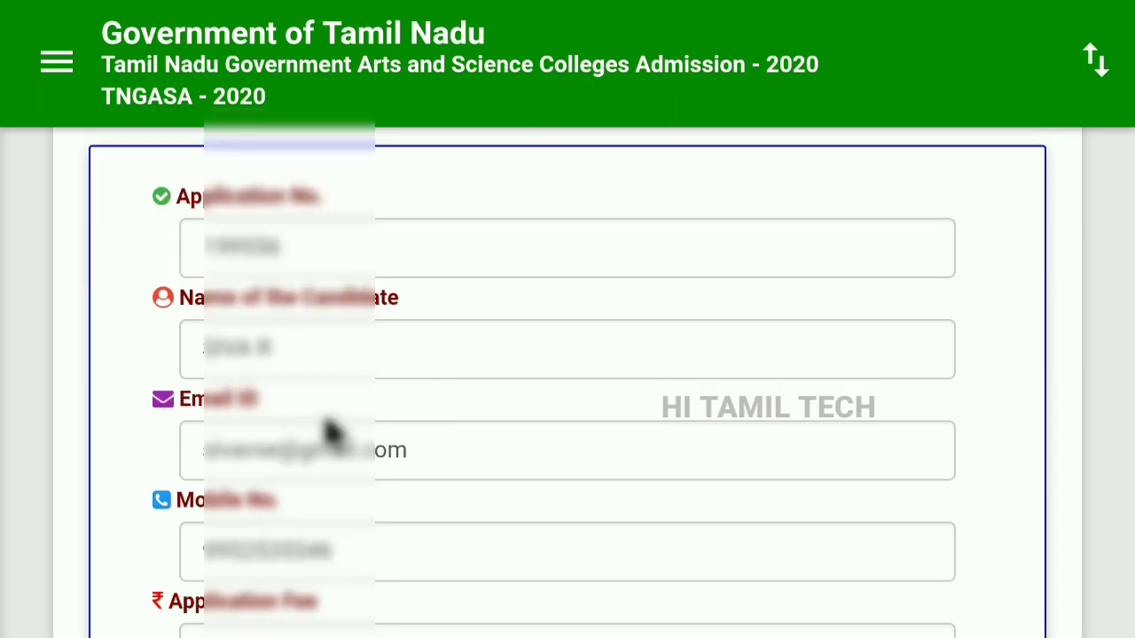
{"action": "scroll", "coordinate": [329, 433], "scroll_direction": "down", "scroll_amount": 2}
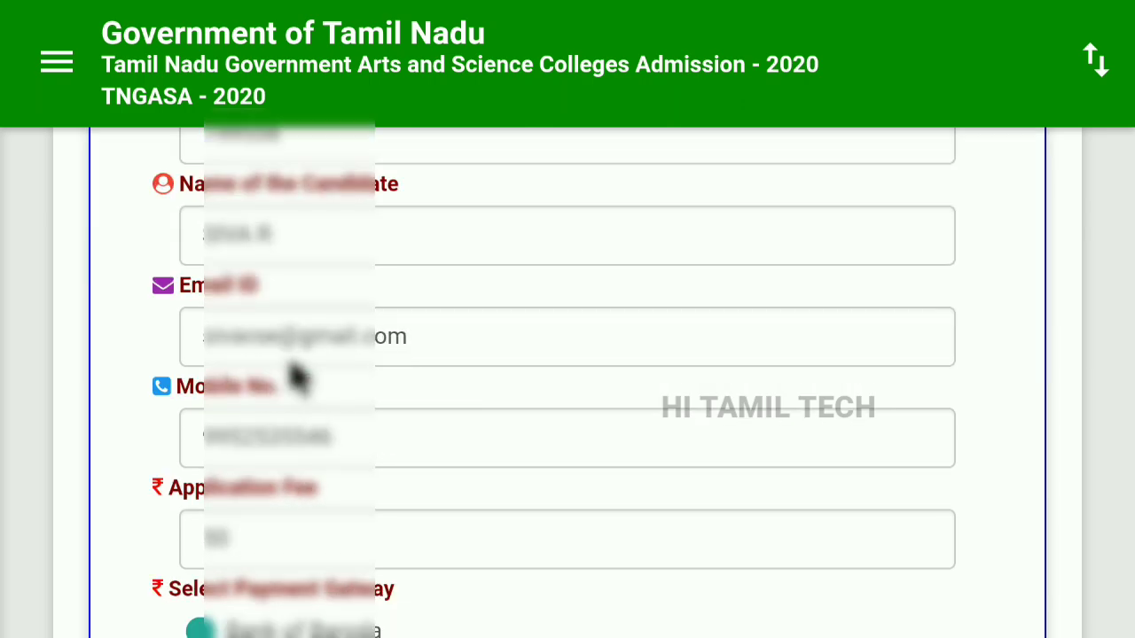
{"action": "scroll", "coordinate": [309, 405], "scroll_direction": "down", "scroll_amount": 2}
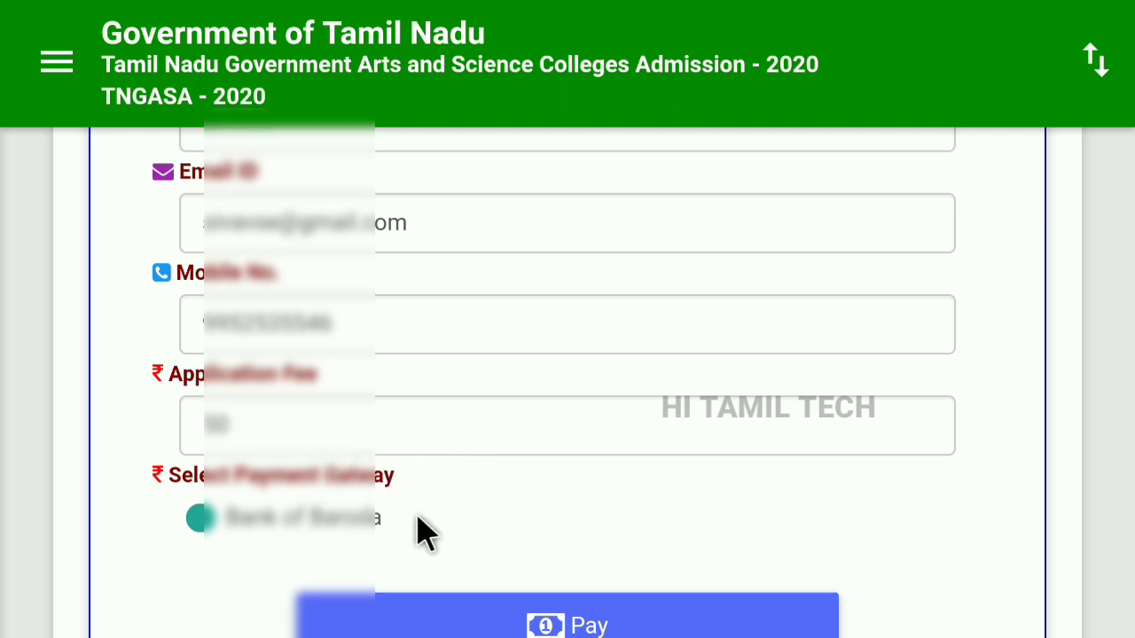
{"action": "scroll", "coordinate": [456, 543], "scroll_direction": "down", "scroll_amount": 1}
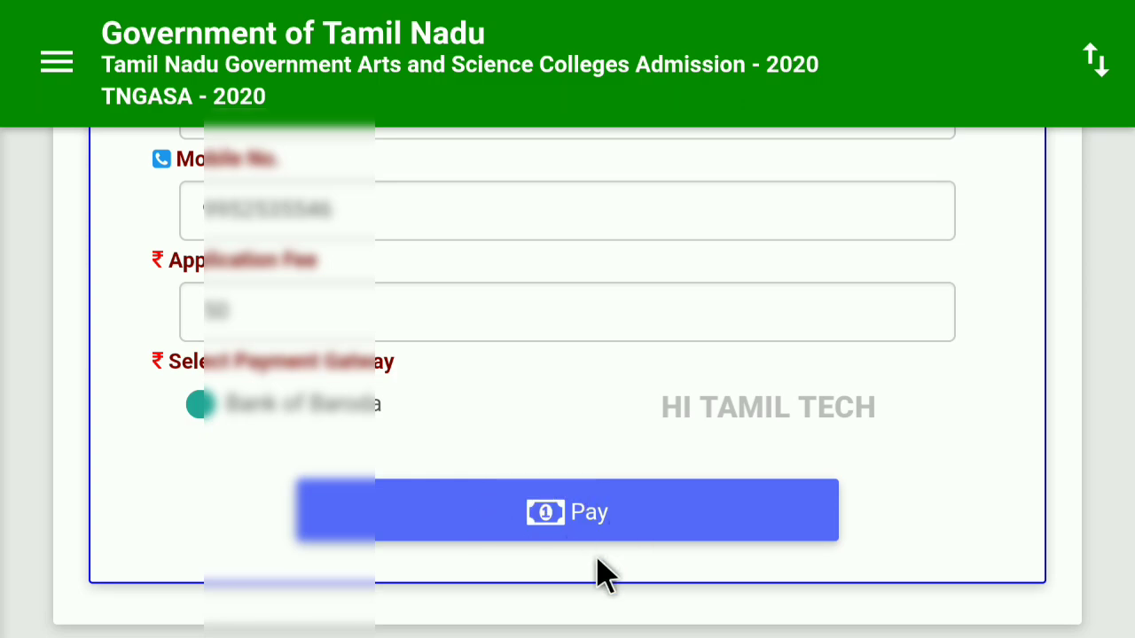
{"action": "scroll", "coordinate": [576, 518], "scroll_direction": "down", "scroll_amount": 1}
Proceed to payment and review the Bank of Baroda confirmation showing the fee of 50.
{"action": "left_click", "coordinate": [572, 477]}
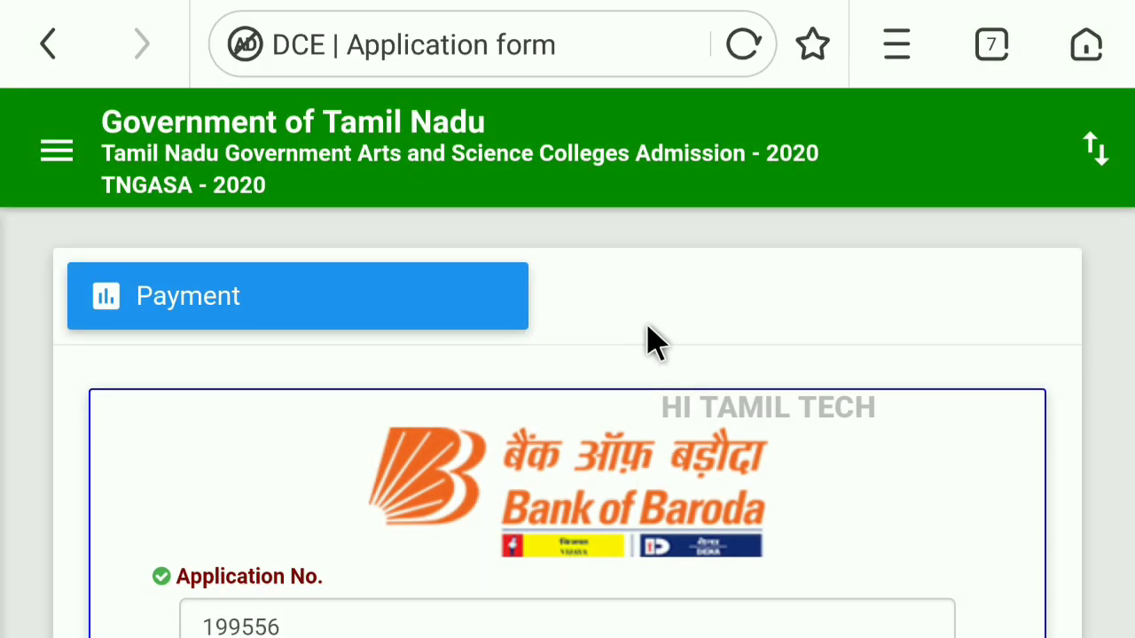
{"action": "scroll", "coordinate": [648, 337], "scroll_direction": "down", "scroll_amount": 3}
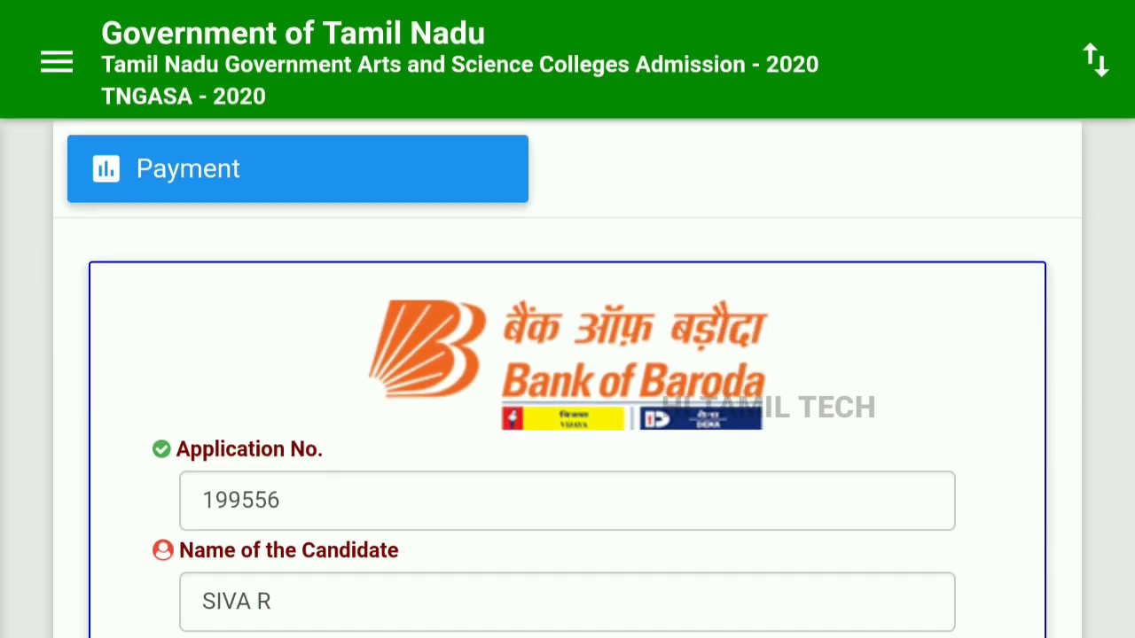
{"action": "scroll", "coordinate": [647, 337], "scroll_direction": "down", "scroll_amount": 2}
{"action": "scroll", "coordinate": [470, 443], "scroll_direction": "down", "scroll_amount": 5}
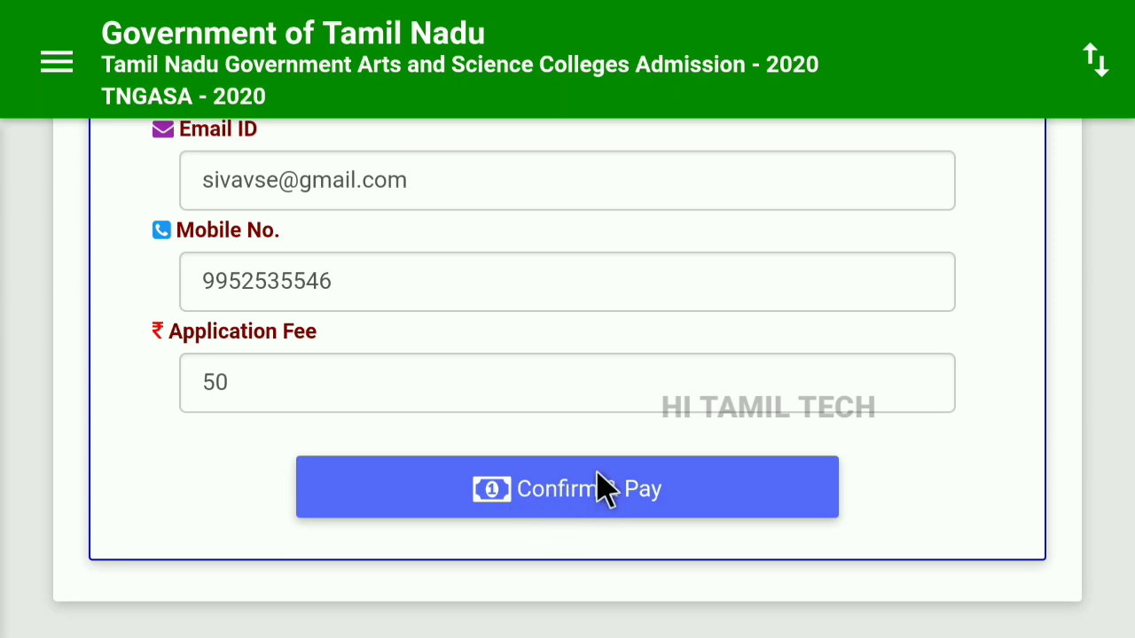
Confirm the payment and continue through the gateway to the TNGASA 2020 Payment Receipt.
{"action": "left_click", "coordinate": [599, 510]}
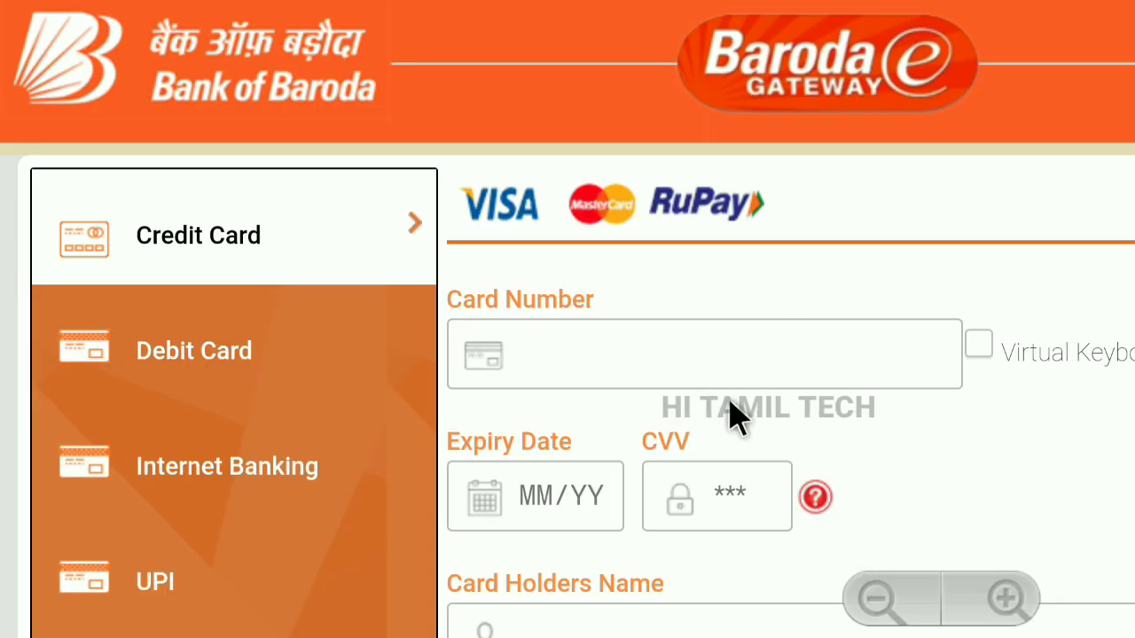
{"action": "scroll", "coordinate": [738, 411], "scroll_direction": "down", "scroll_amount": 1}
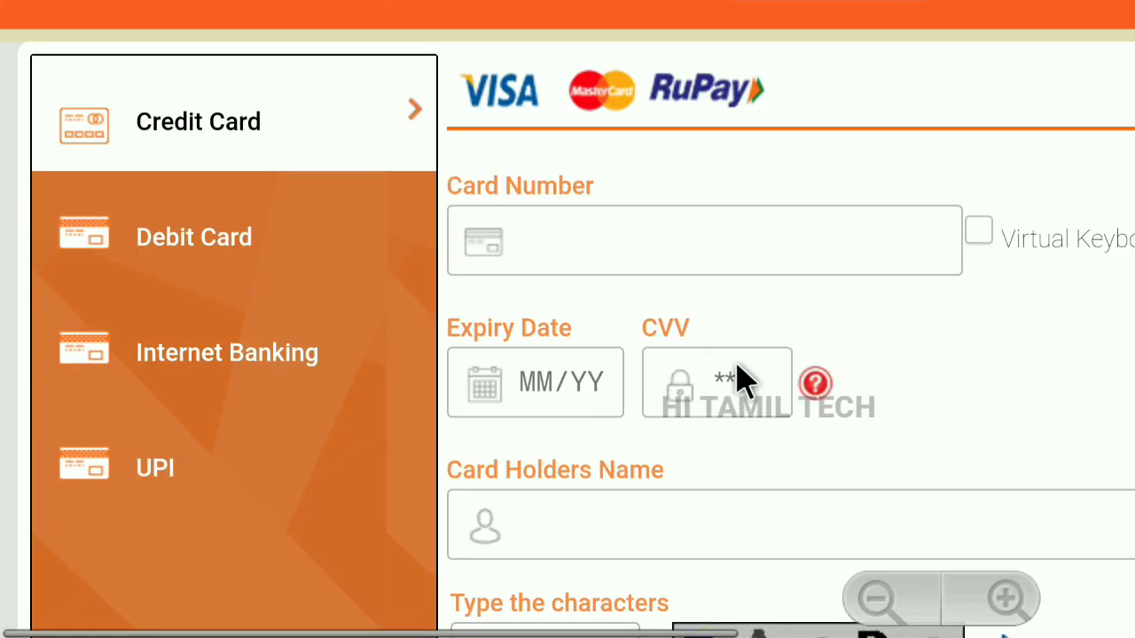
{"action": "scroll", "coordinate": [702, 481], "scroll_direction": "down", "scroll_amount": 2}
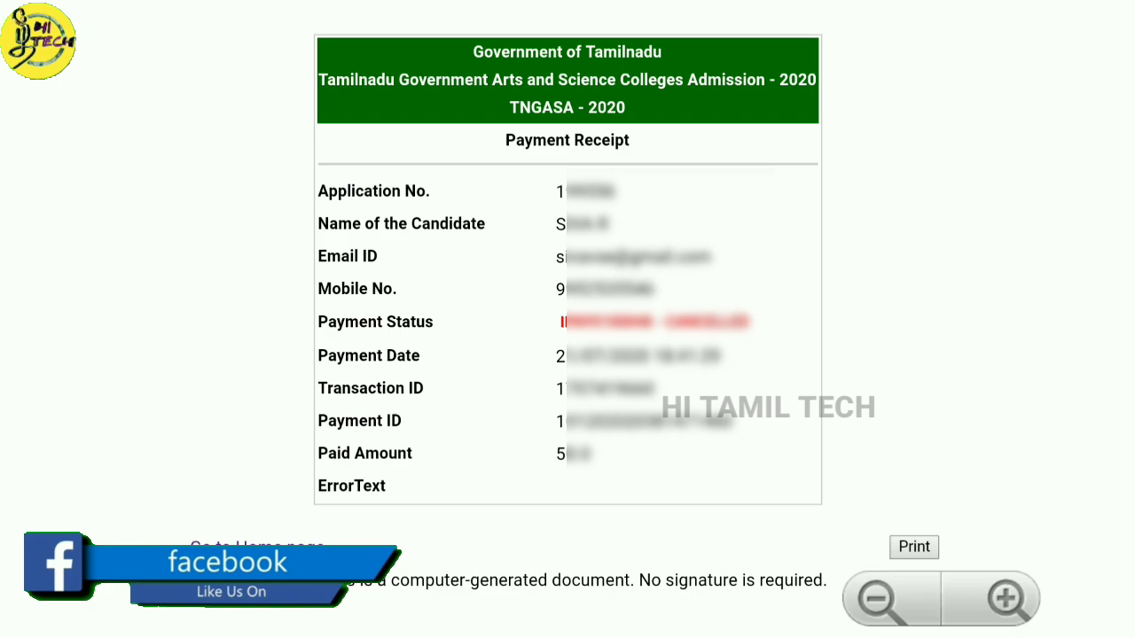
Go back from the receipt to the dashboard and check that Payment and Download / Print Application are still Pending.
{"action": "left_click", "coordinate": [257, 548]}
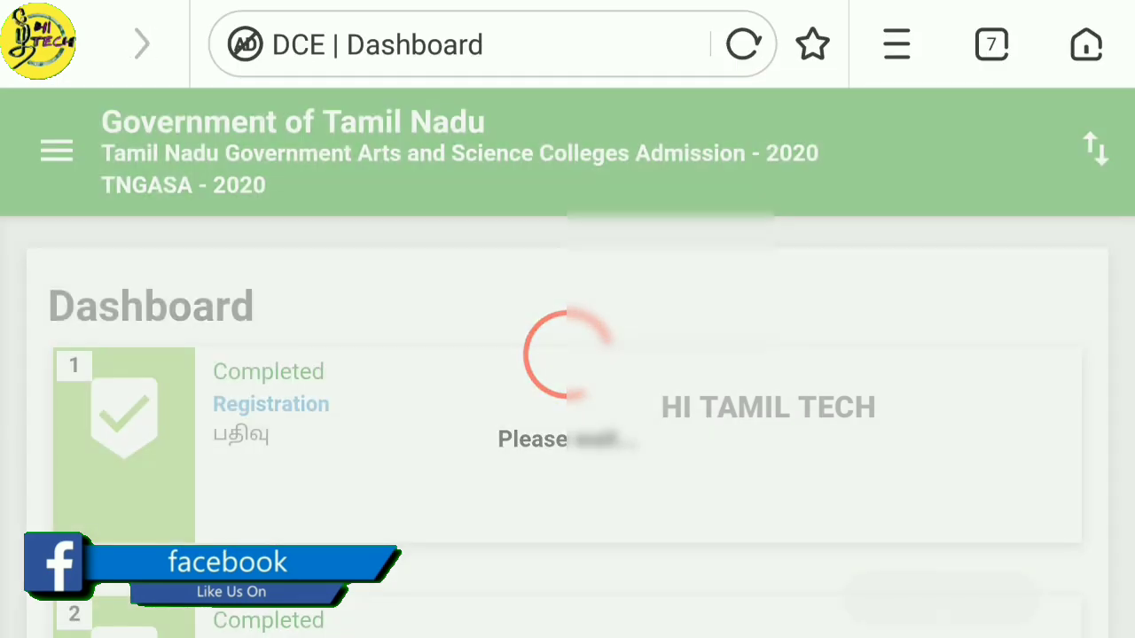
{"action": "scroll", "coordinate": [537, 379], "scroll_direction": "down", "scroll_amount": 10}
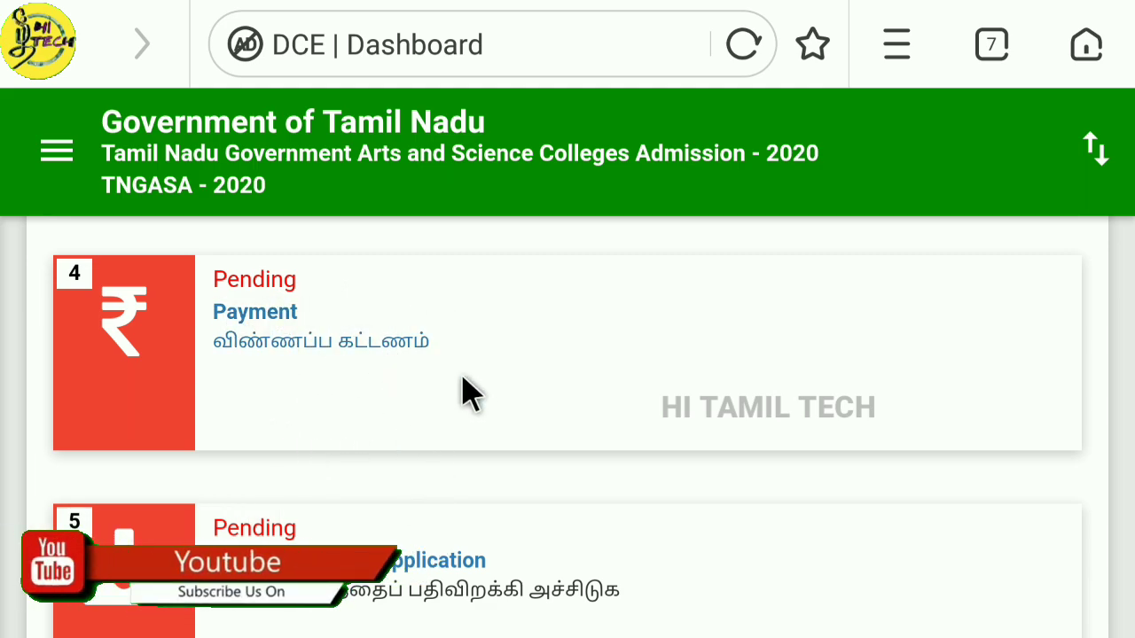
{"action": "scroll", "coordinate": [420, 390], "scroll_direction": "down", "scroll_amount": 2}
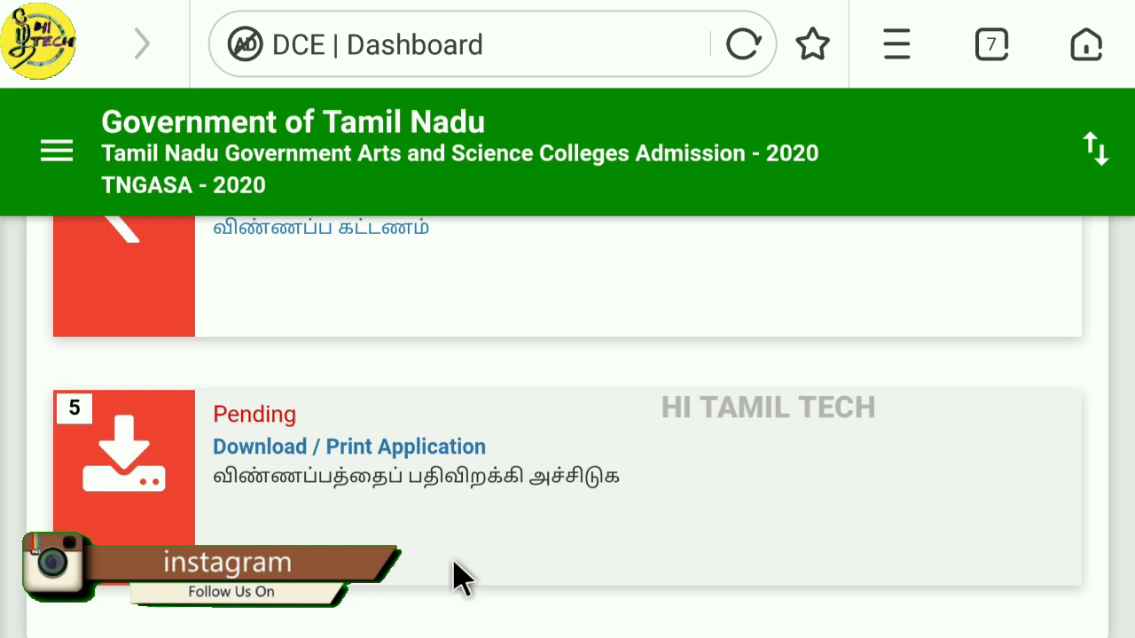
{"action": "scroll", "coordinate": [1010, 244], "scroll_direction": "up", "scroll_amount": 2}
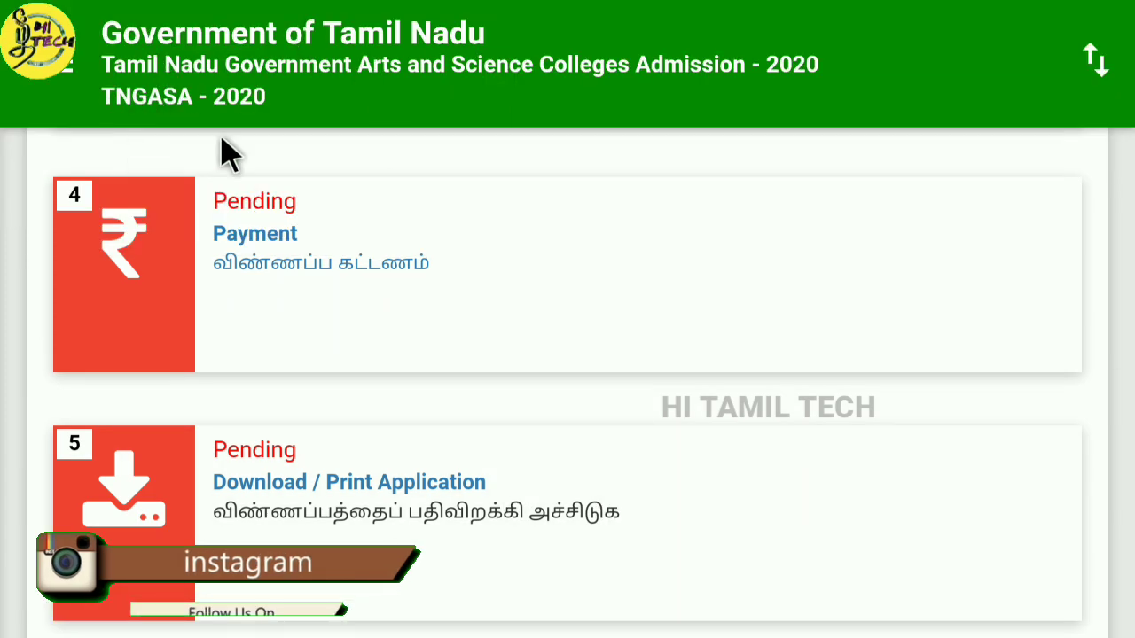
{"action": "left_click", "coordinate": [62, 78]}
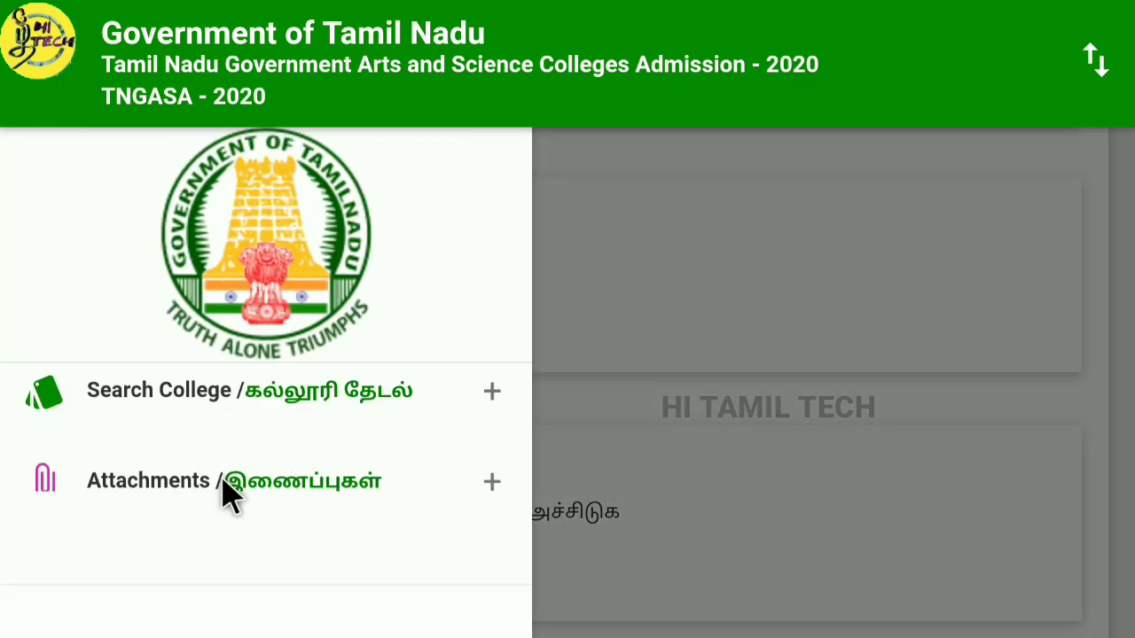
{"action": "left_click", "coordinate": [488, 484]}
{"action": "scroll", "coordinate": [390, 492], "scroll_direction": "down", "scroll_amount": 3}
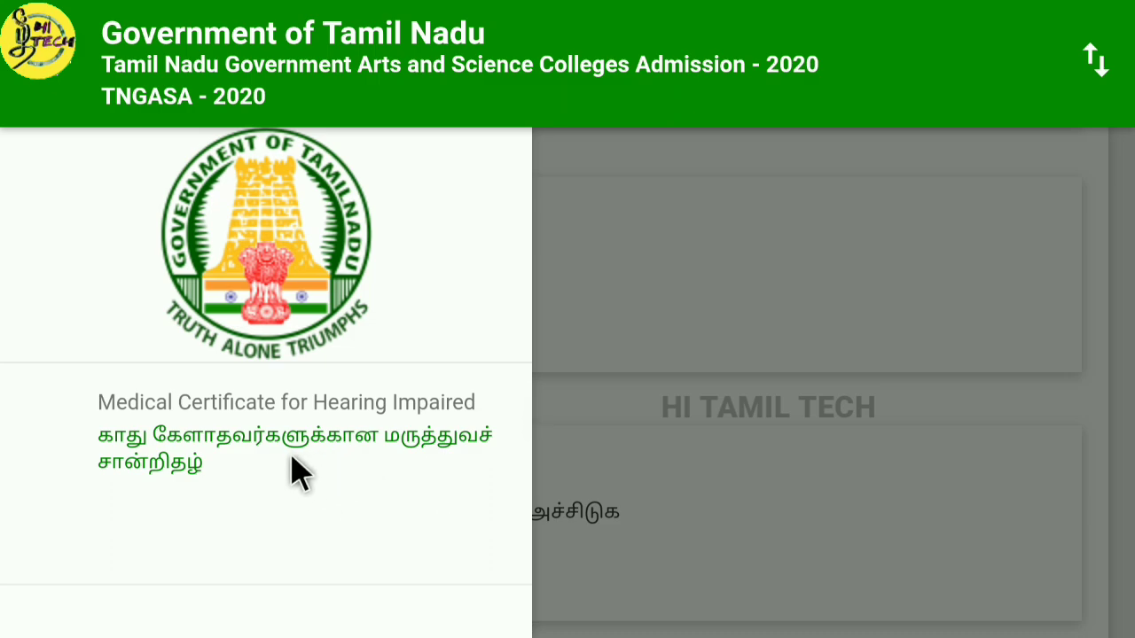
{"action": "scroll", "coordinate": [364, 483], "scroll_direction": "down", "scroll_amount": 1}
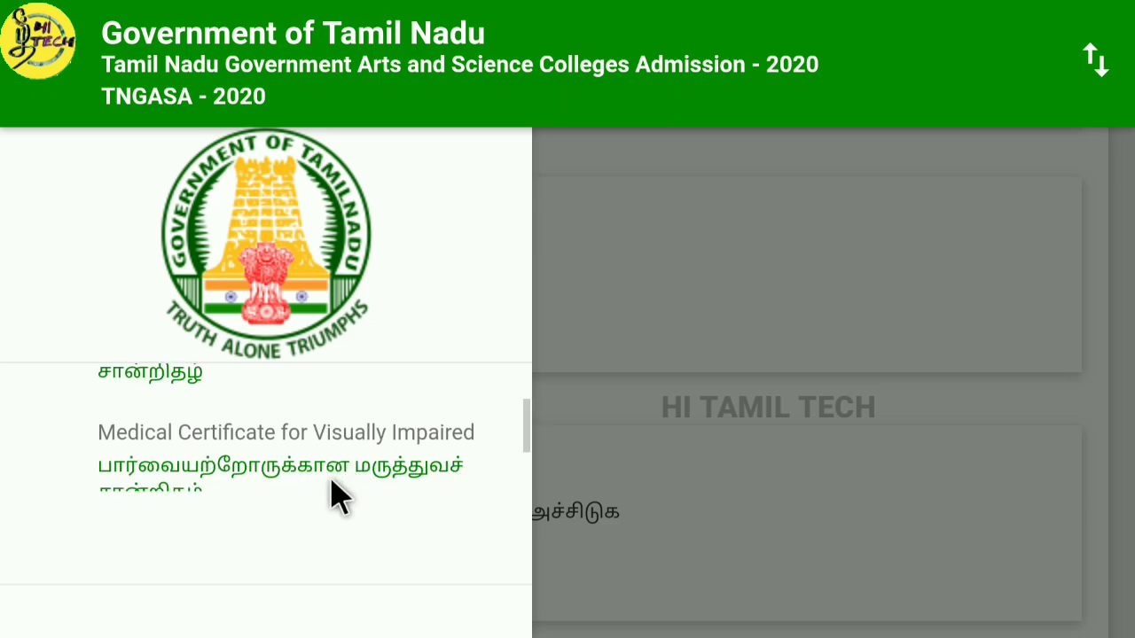
{"action": "scroll", "coordinate": [346, 492], "scroll_direction": "down", "scroll_amount": 6}
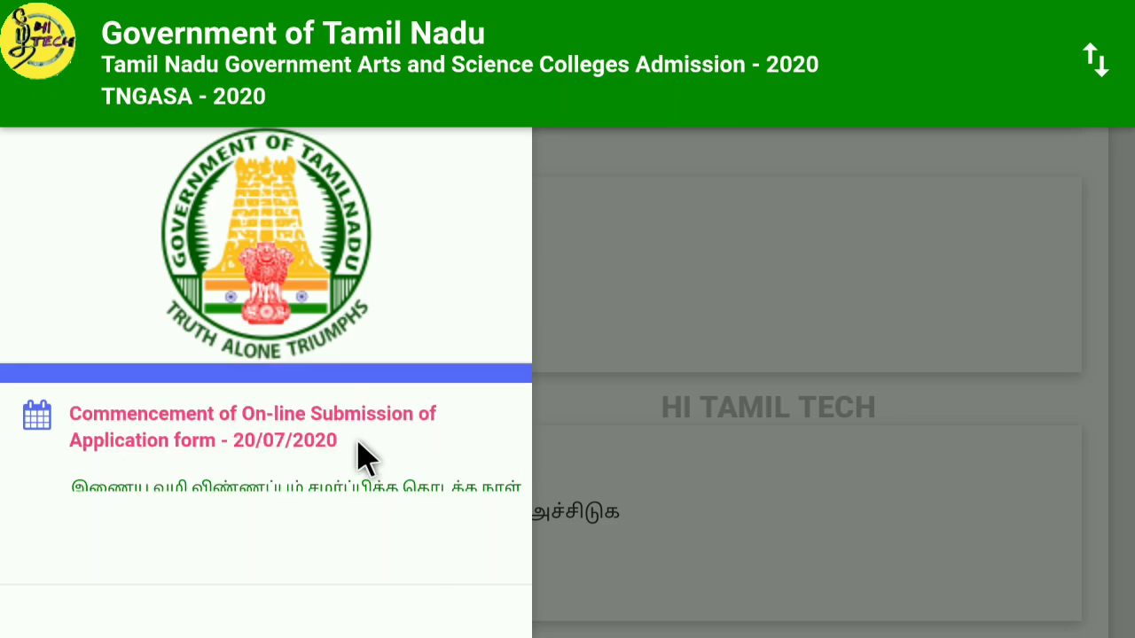
{"action": "scroll", "coordinate": [363, 456], "scroll_direction": "up", "scroll_amount": 3}
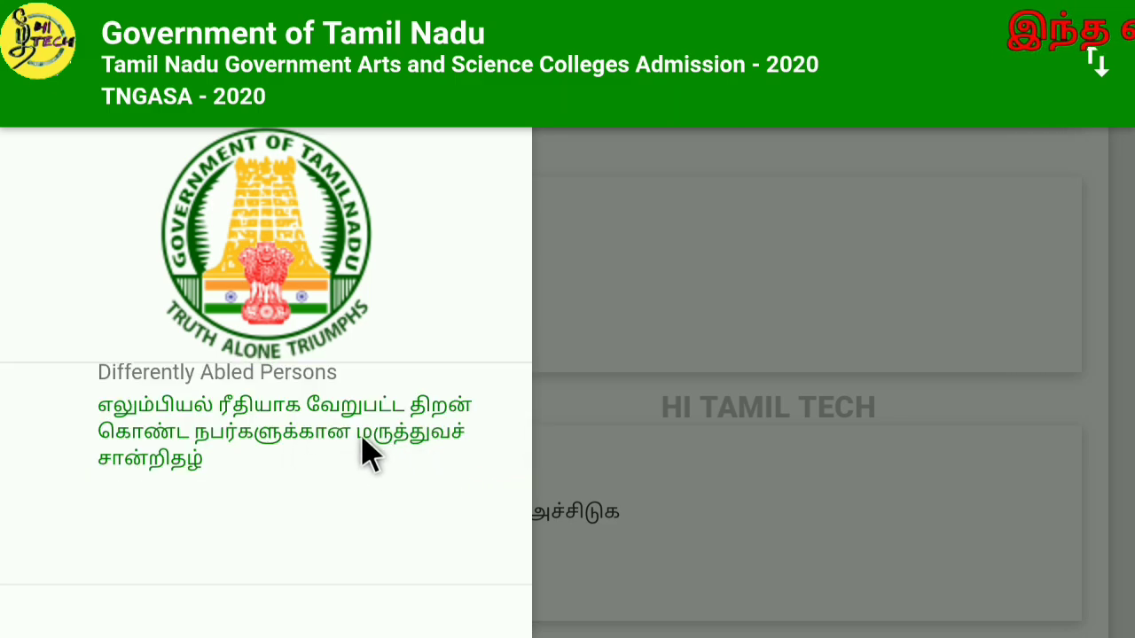
{"action": "scroll", "coordinate": [361, 456], "scroll_direction": "down", "scroll_amount": 3}
{"action": "scroll", "coordinate": [364, 458], "scroll_direction": "down", "scroll_amount": 3}
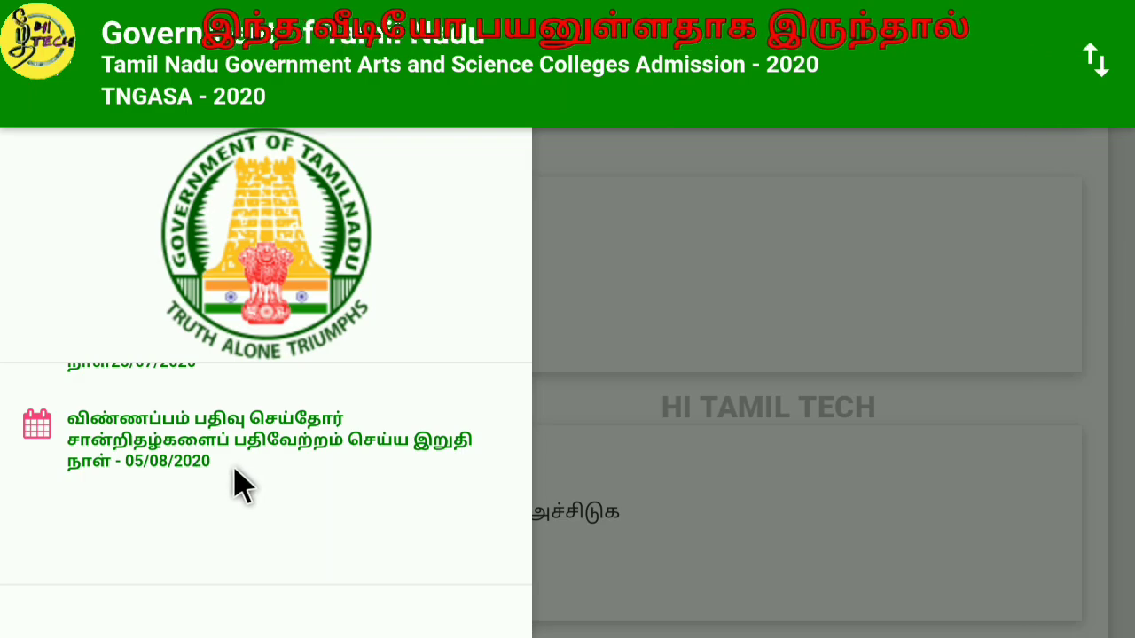
{"action": "scroll", "coordinate": [266, 497], "scroll_direction": "up", "scroll_amount": 10}
{"action": "scroll", "coordinate": [346, 497], "scroll_direction": "down", "scroll_amount": 5}
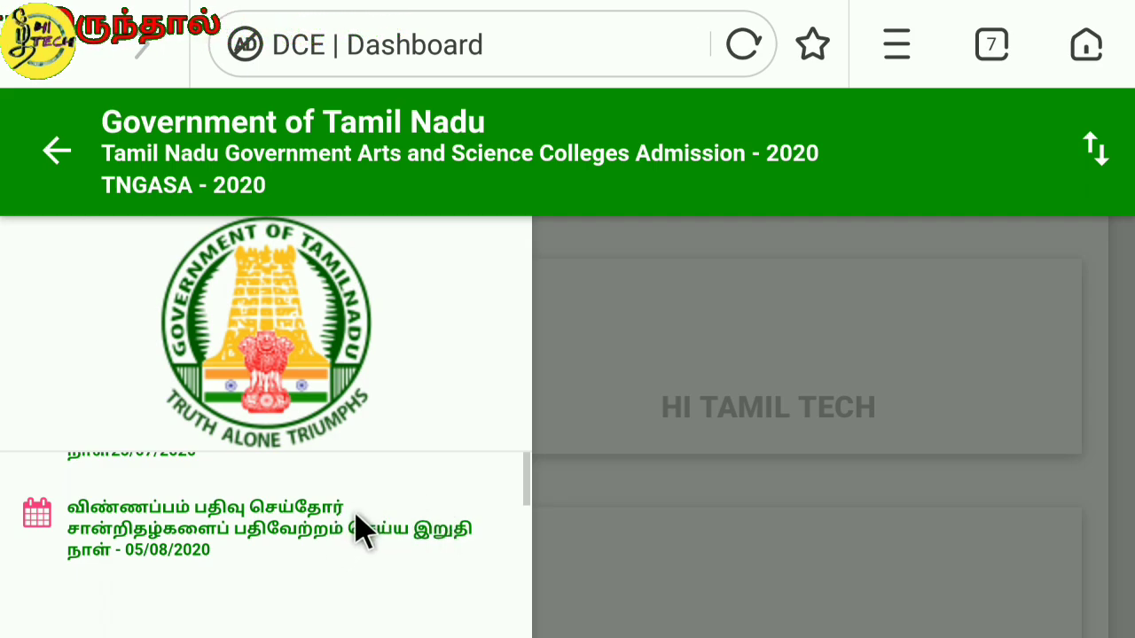
{"action": "scroll", "coordinate": [408, 496], "scroll_direction": "down", "scroll_amount": 5}
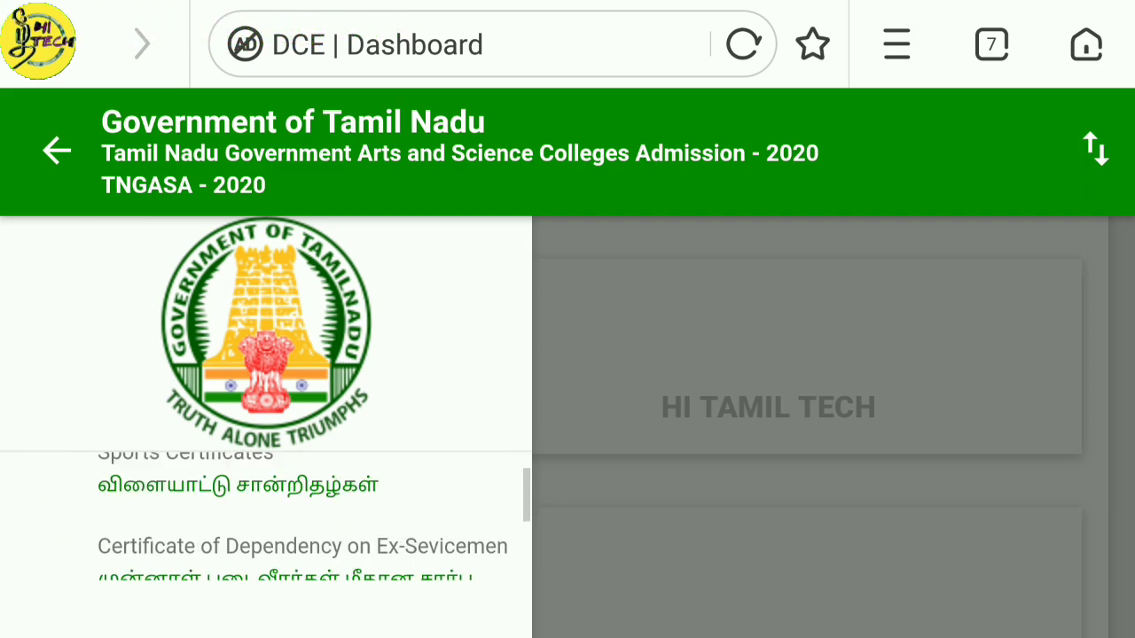
{"action": "scroll", "coordinate": [408, 497], "scroll_direction": "up", "scroll_amount": 2}
{"action": "scroll", "coordinate": [408, 496], "scroll_direction": "down", "scroll_amount": 3}
{"action": "scroll", "coordinate": [266, 541], "scroll_direction": "down", "scroll_amount": 5}
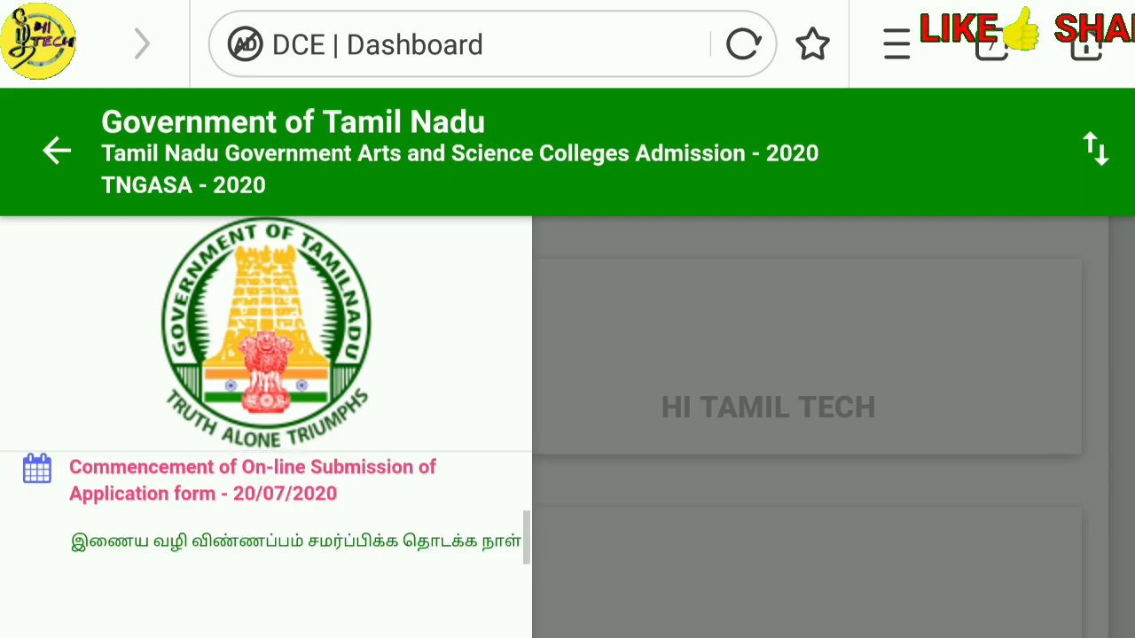
{"action": "scroll", "coordinate": [266, 541], "scroll_direction": "up", "scroll_amount": 2}
{"action": "scroll", "coordinate": [266, 532], "scroll_direction": "down", "scroll_amount": 2}
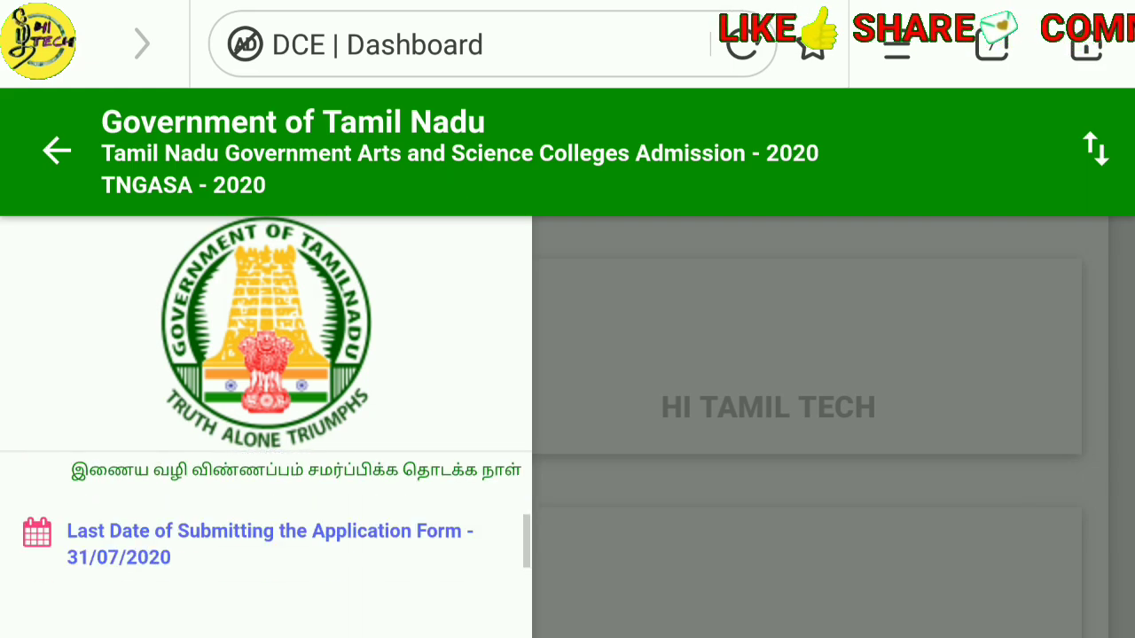
{"action": "scroll", "coordinate": [411, 506], "scroll_direction": "up", "scroll_amount": 2}
{"action": "scroll", "coordinate": [410, 506], "scroll_direction": "down", "scroll_amount": 3}
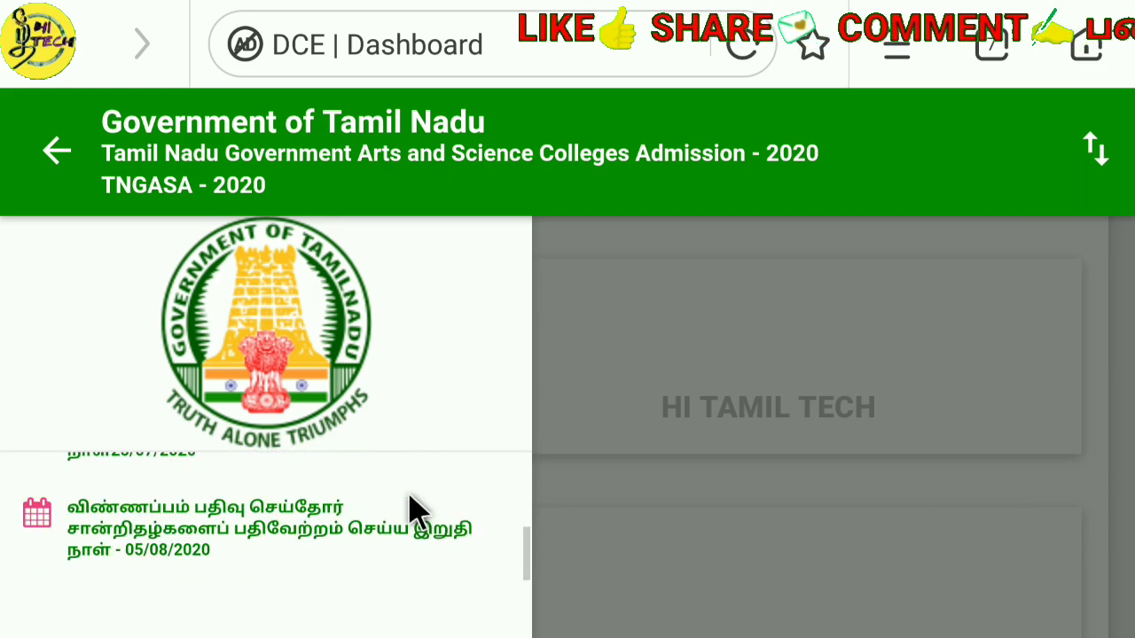
{"action": "scroll", "coordinate": [413, 512], "scroll_direction": "up", "scroll_amount": 3}
{"action": "scroll", "coordinate": [417, 511], "scroll_direction": "down", "scroll_amount": 3}
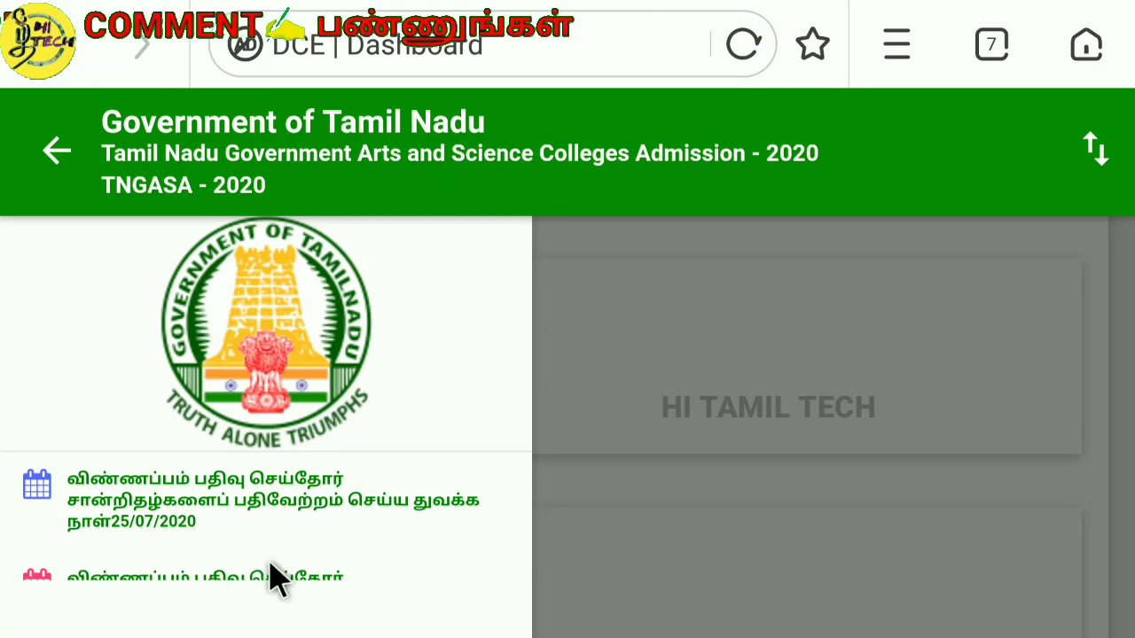
{"action": "left_click", "coordinate": [128, 536]}
{"action": "left_click", "coordinate": [176, 542]}
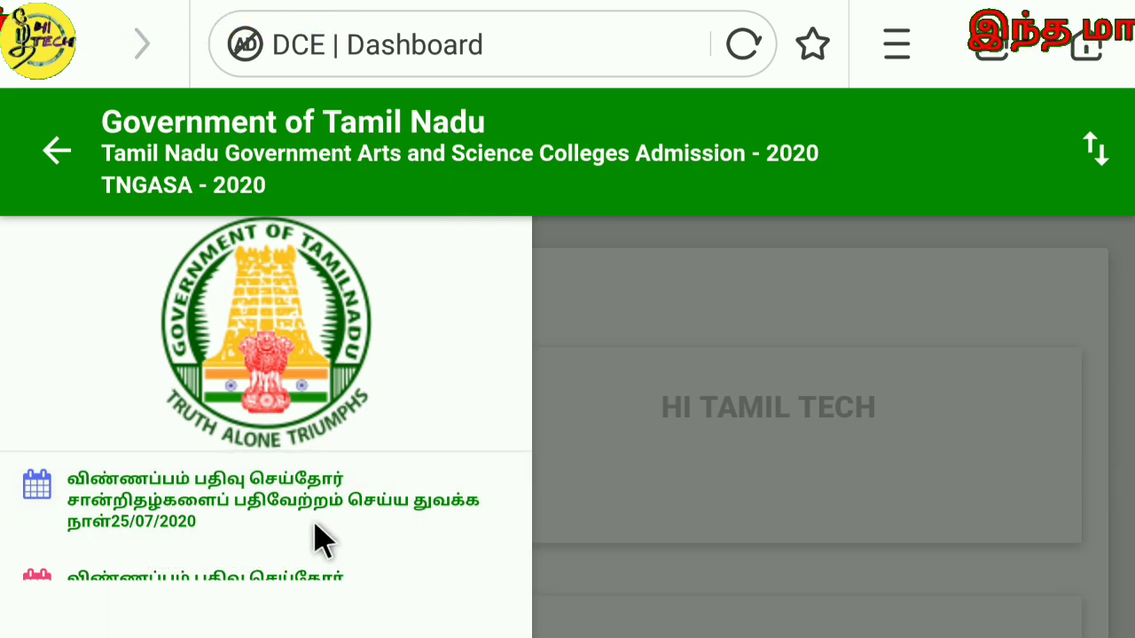
{"action": "left_click", "coordinate": [359, 542]}
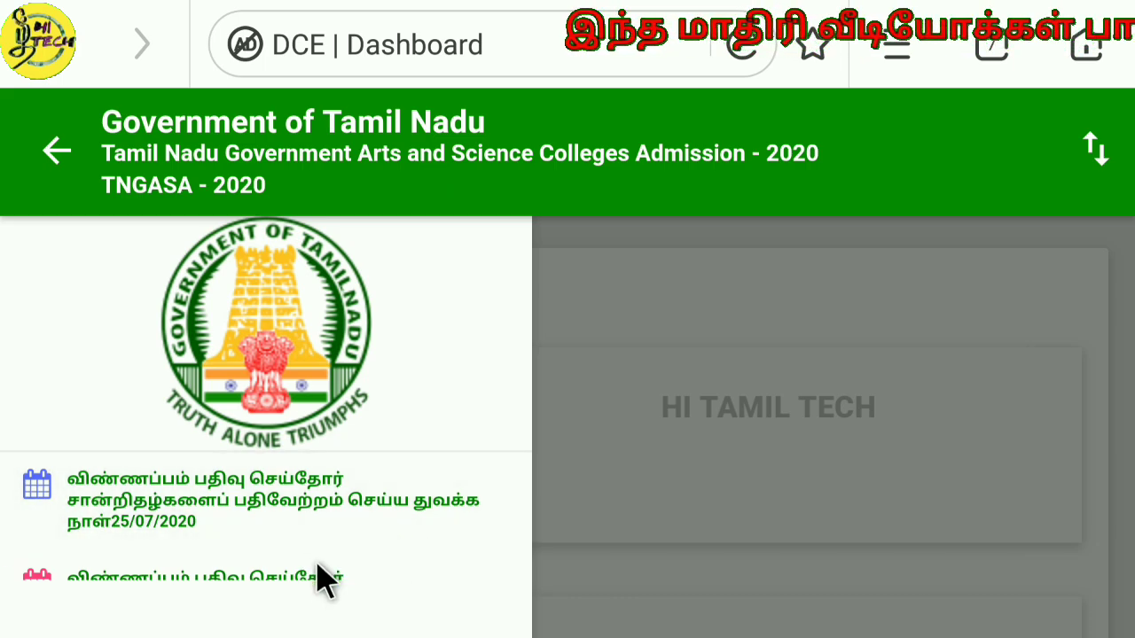
{"action": "left_click", "coordinate": [362, 539]}
{"action": "scroll", "coordinate": [364, 552], "scroll_direction": "down", "scroll_amount": 2}
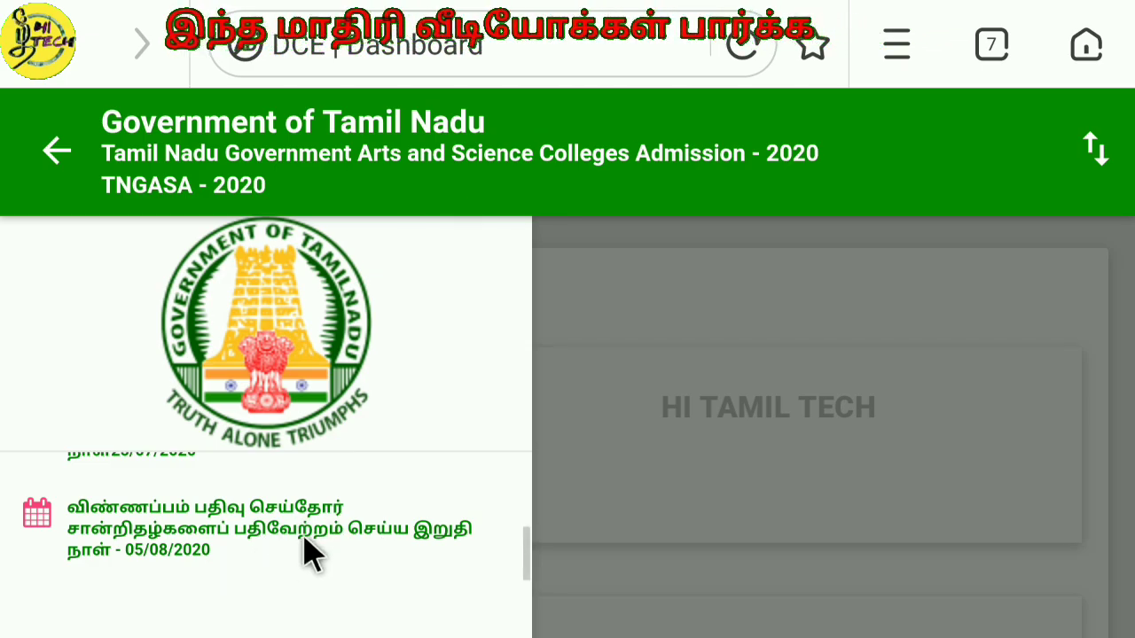
{"action": "left_click", "coordinate": [357, 534]}
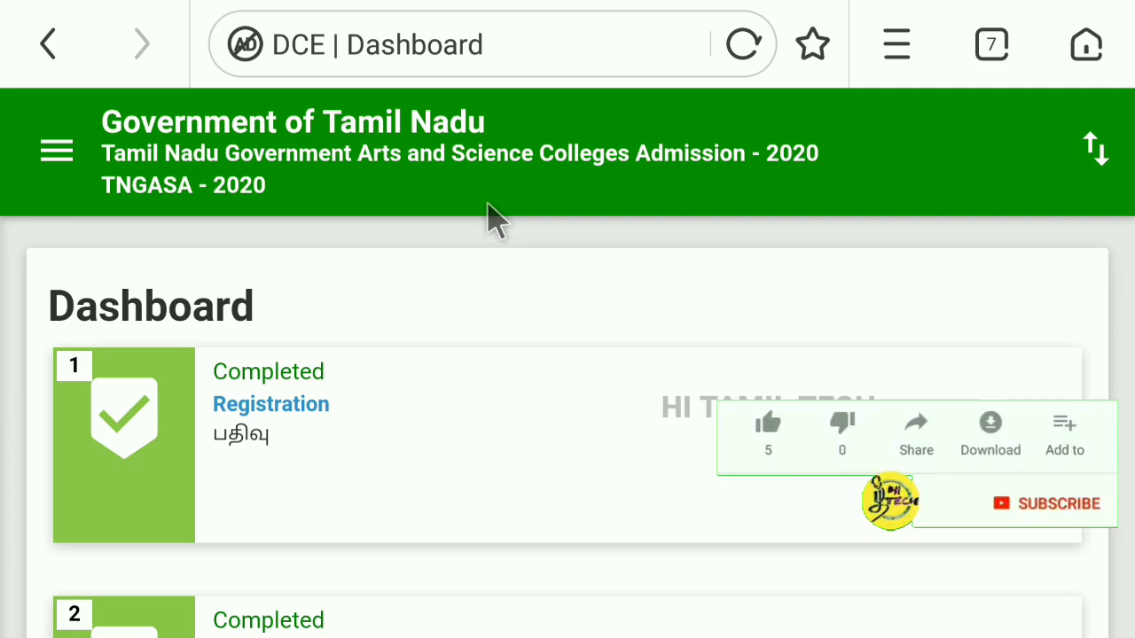
{"action": "scroll", "coordinate": [497, 220], "scroll_direction": "down", "scroll_amount": 2}
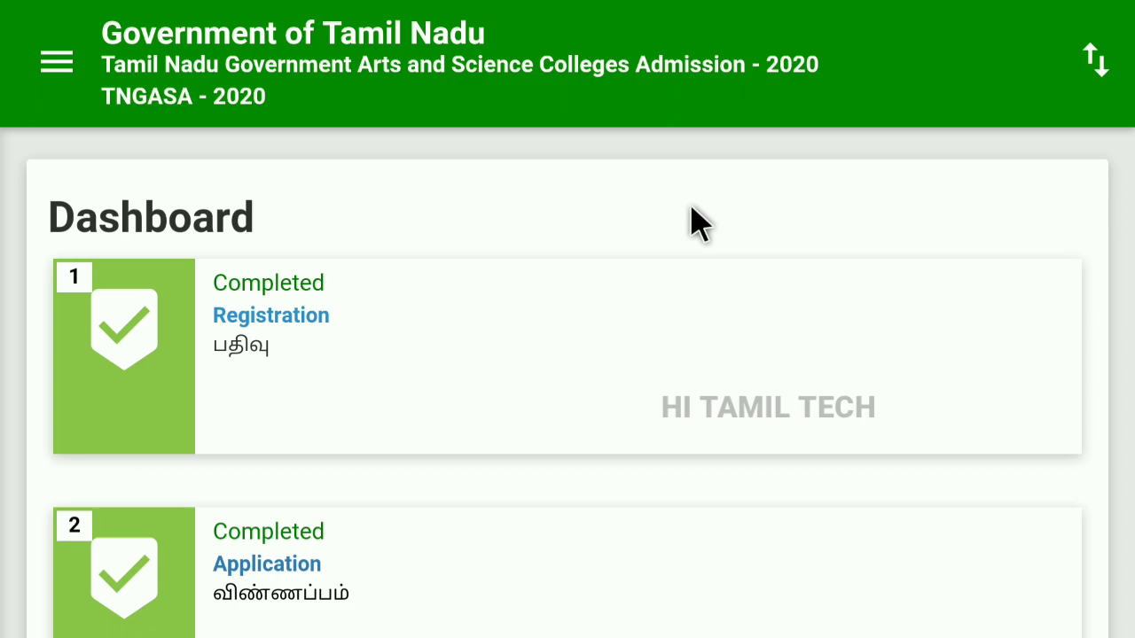
{"action": "scroll", "coordinate": [699, 222], "scroll_direction": "down", "scroll_amount": 1}
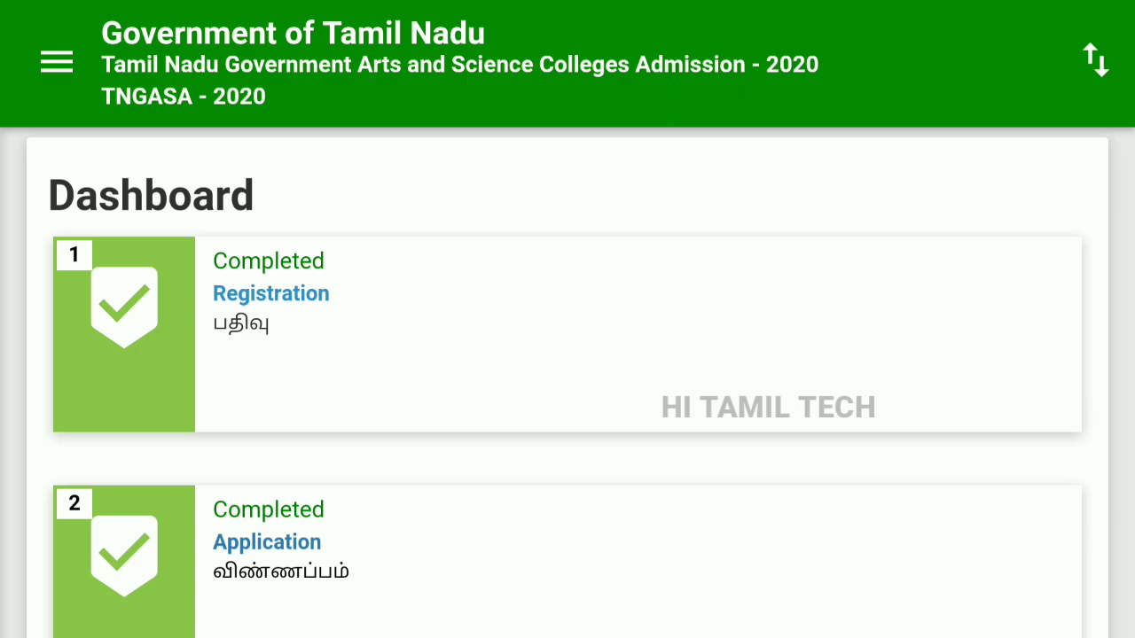
{"action": "scroll", "coordinate": [567, 382], "scroll_direction": "down", "scroll_amount": 1}
{"action": "left_click", "coordinate": [275, 275]}
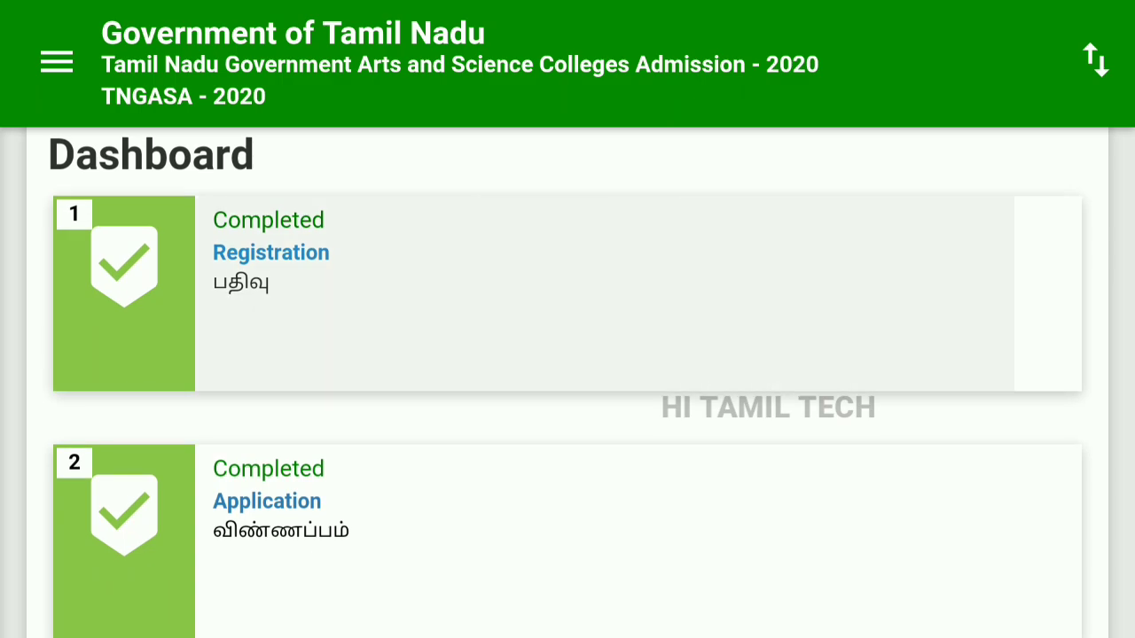